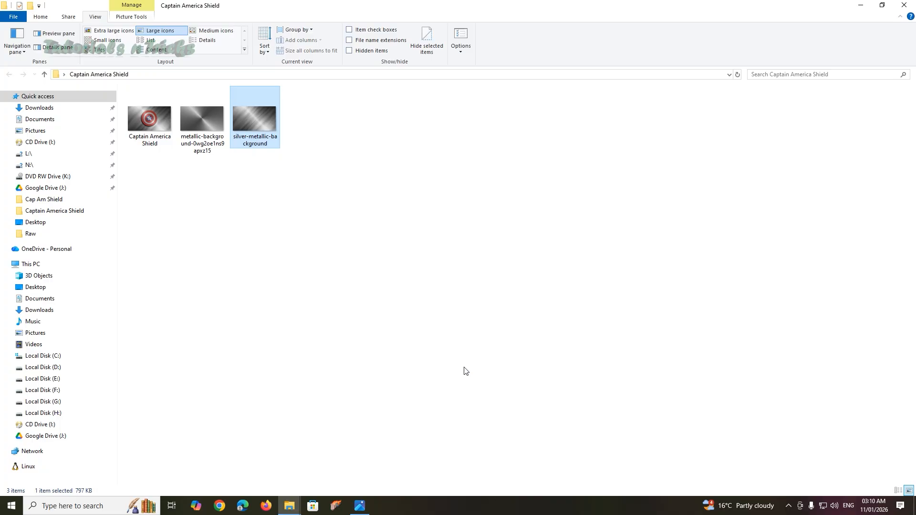
View the silver-metallic-background image, then select the other metallic background in the Captain America Shield folder and return to the open images.
mouse_move(360, 505)
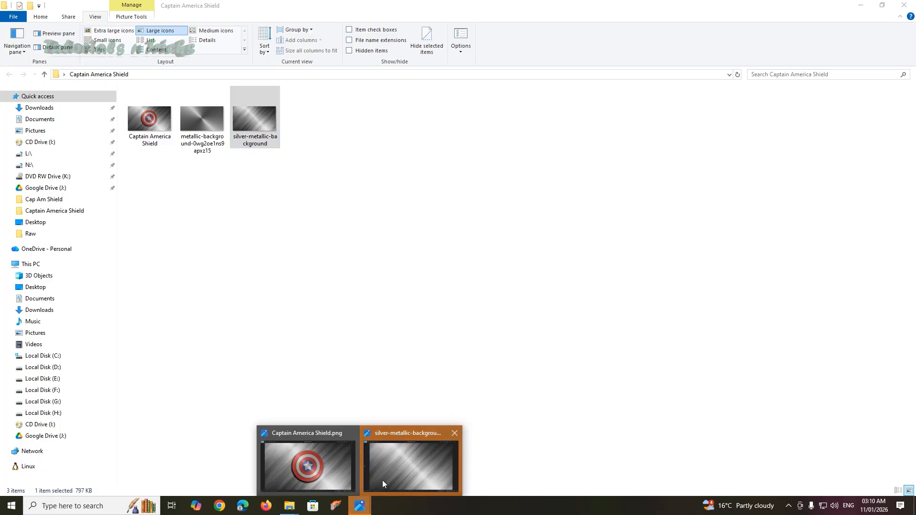
left_click(383, 480)
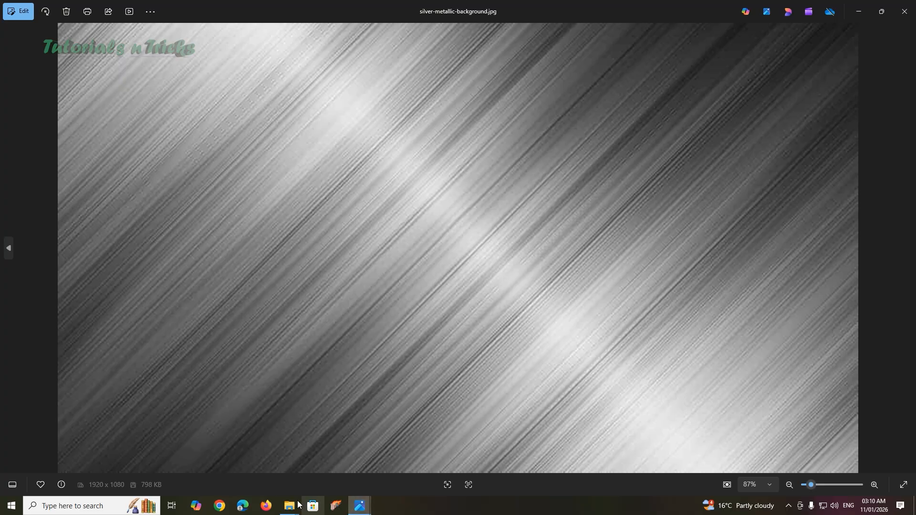
mouse_move(289, 505)
left_click(245, 470)
key("Left")
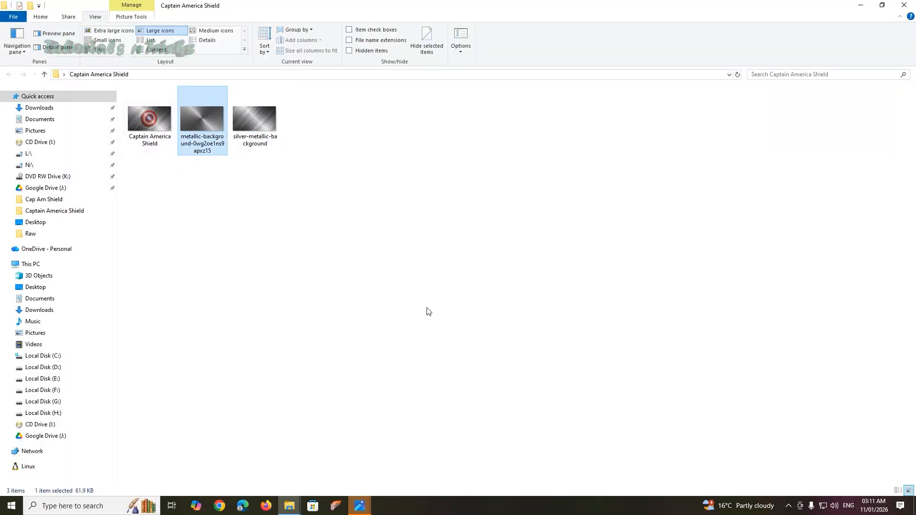
left_click(361, 506)
left_click(458, 470)
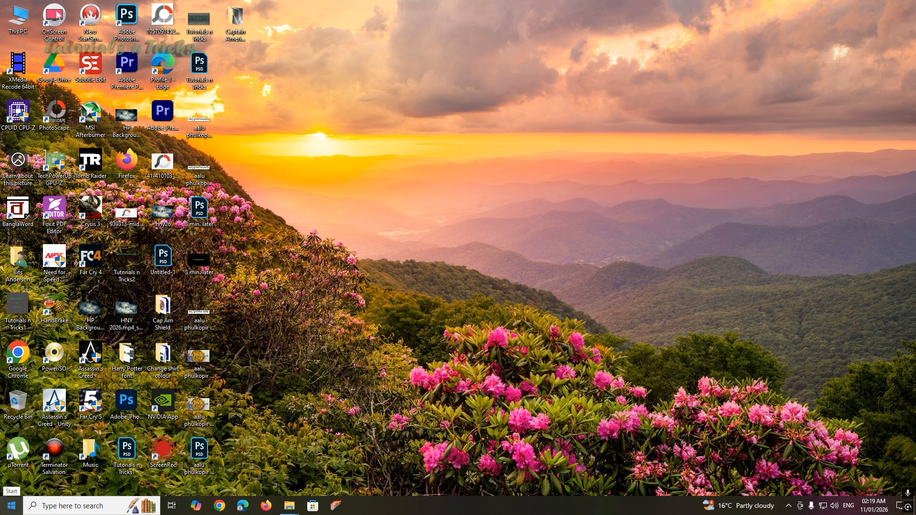
Launch Adobe Photoshop 2020 and create a 1920 x 1080 px document at 72 pixels/inch, RGB 16 bit, with a white background.
left_click(12, 506)
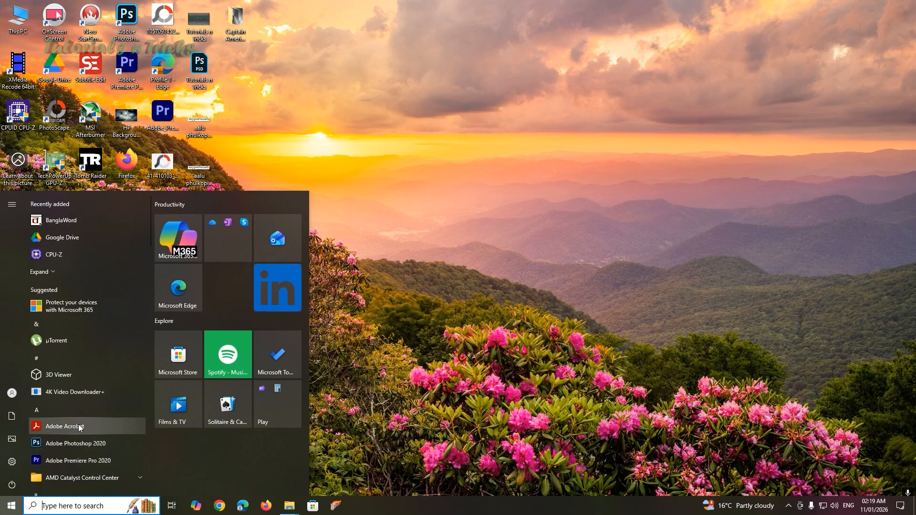
left_click(89, 442)
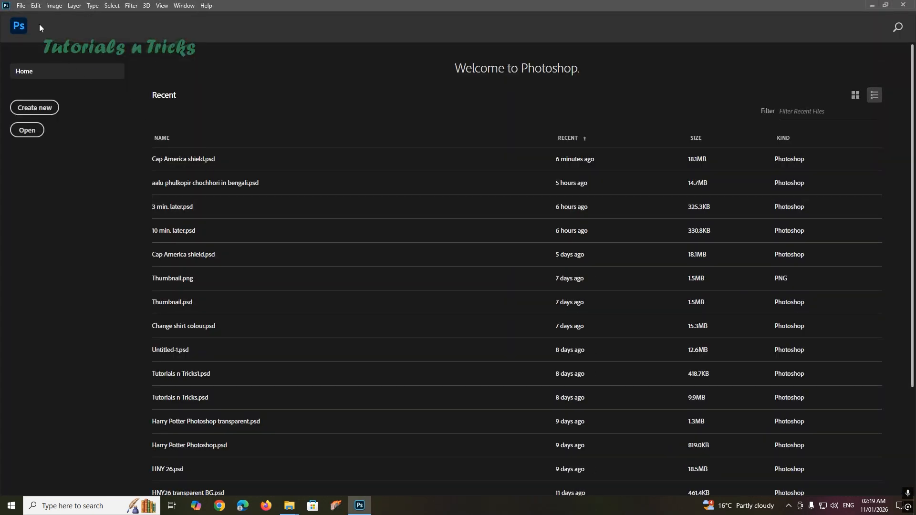
left_click(34, 107)
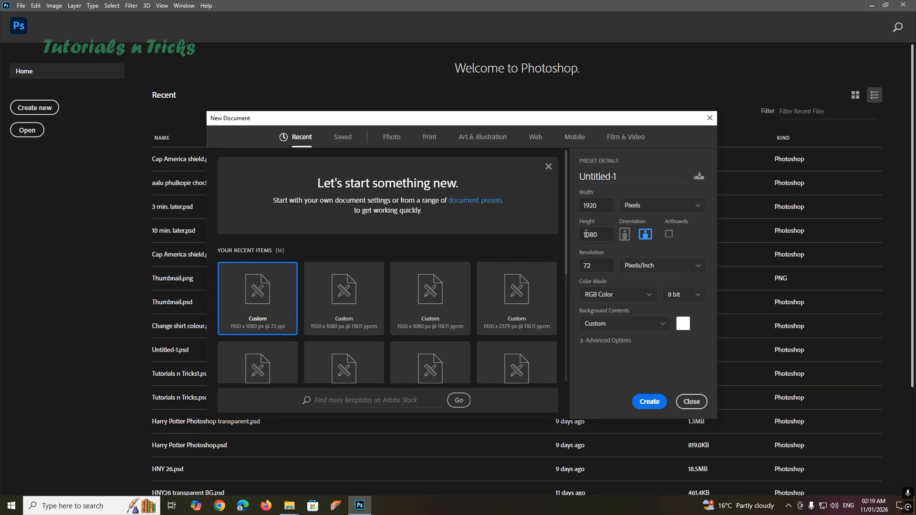
left_click(682, 324)
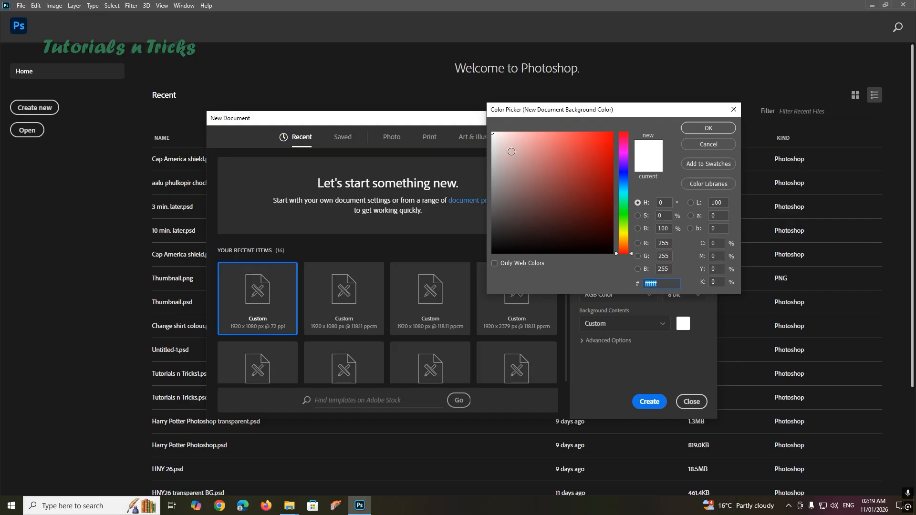
left_click(708, 128)
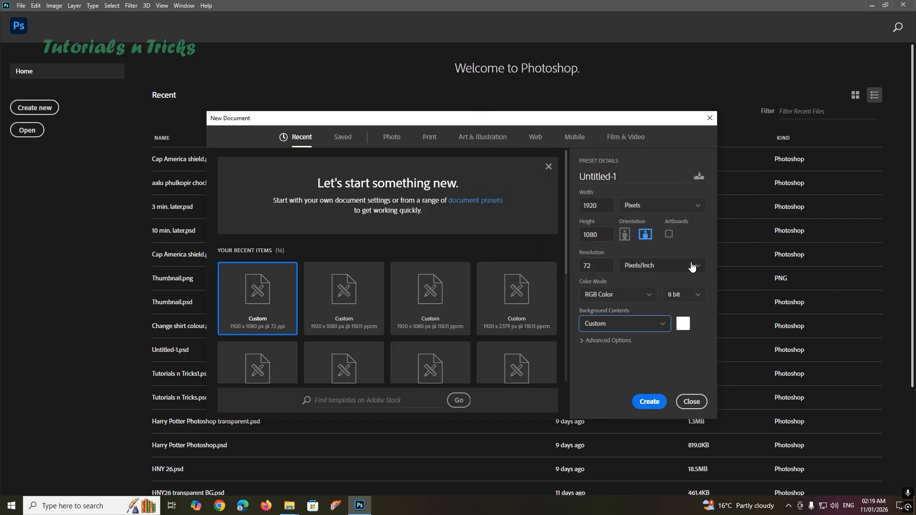
left_click(695, 297)
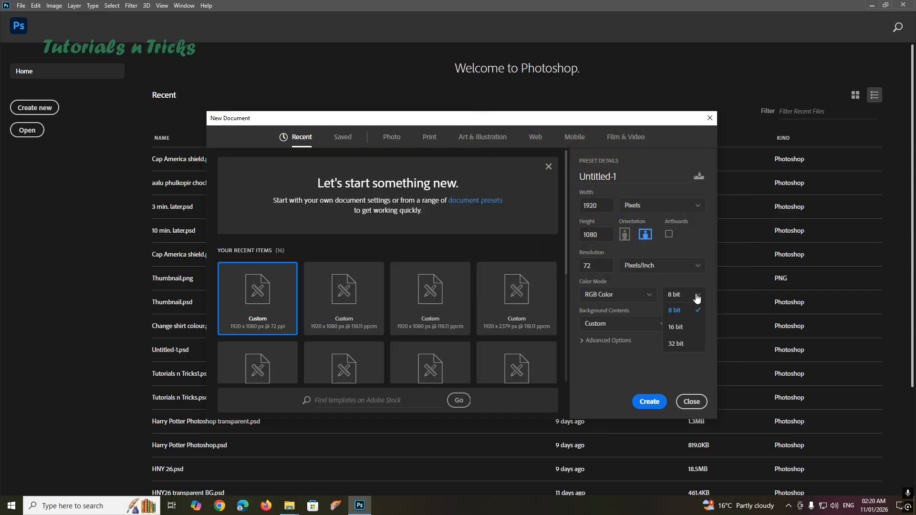
left_click(681, 328)
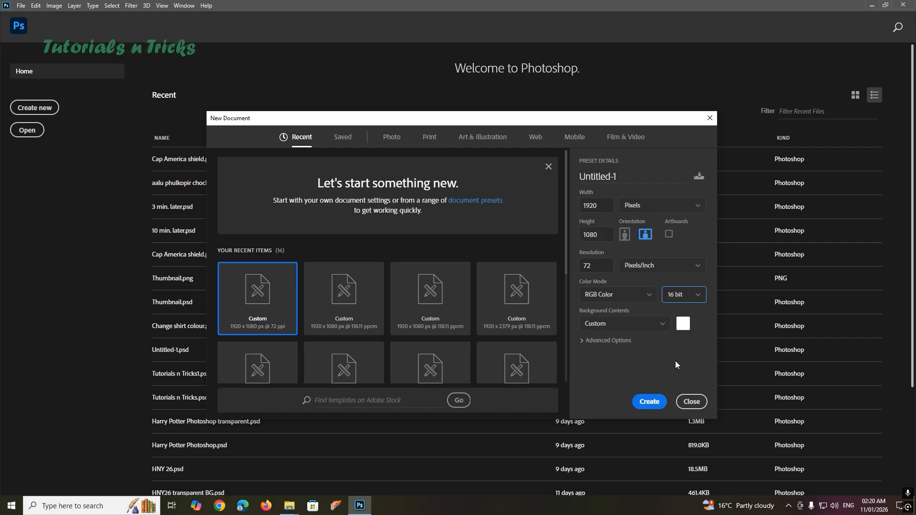
left_click(648, 403)
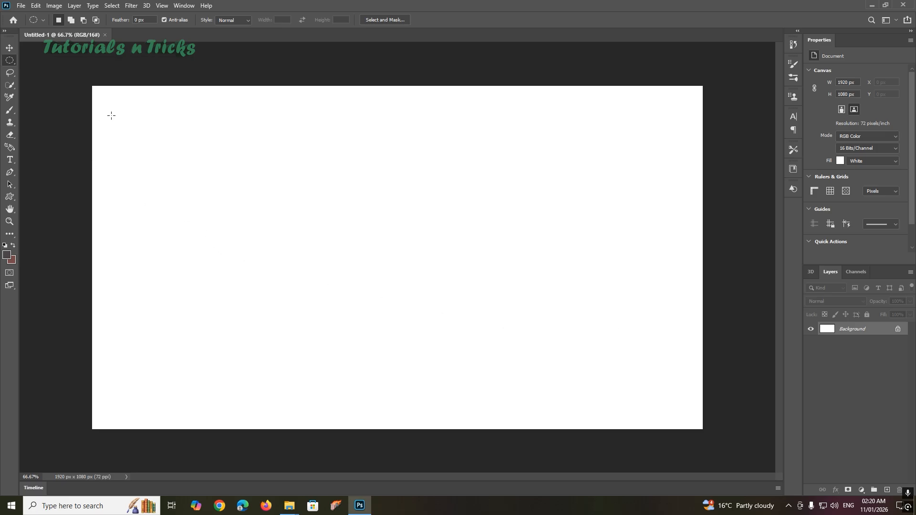
Select a circle about 635 px wide with the Elliptical Marquee, copy it to a new layer and hide the Background layer.
right_click(10, 64)
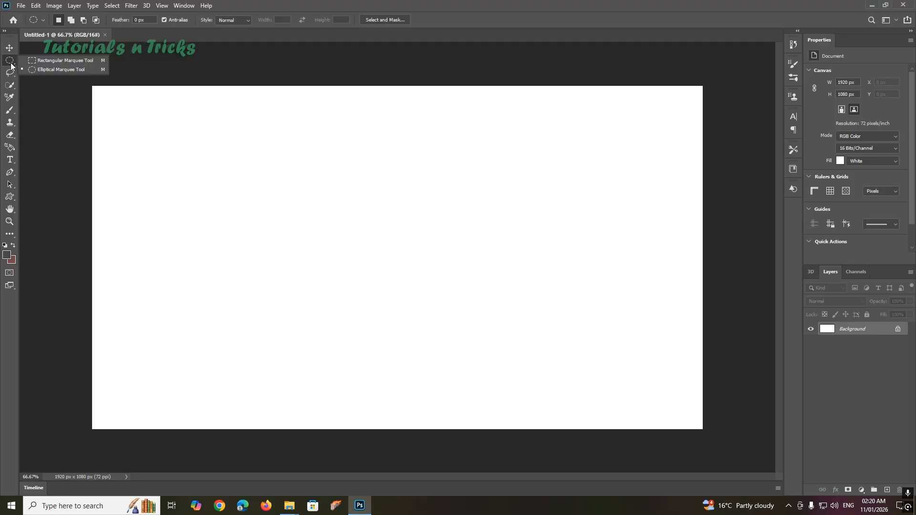
left_click(62, 69)
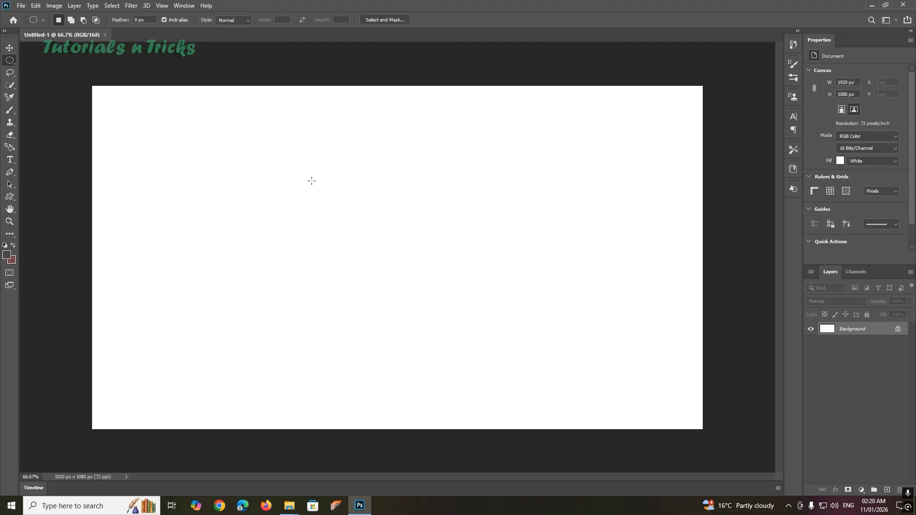
left_click_drag(305, 166, 550, 364)
key("ctrl+j")
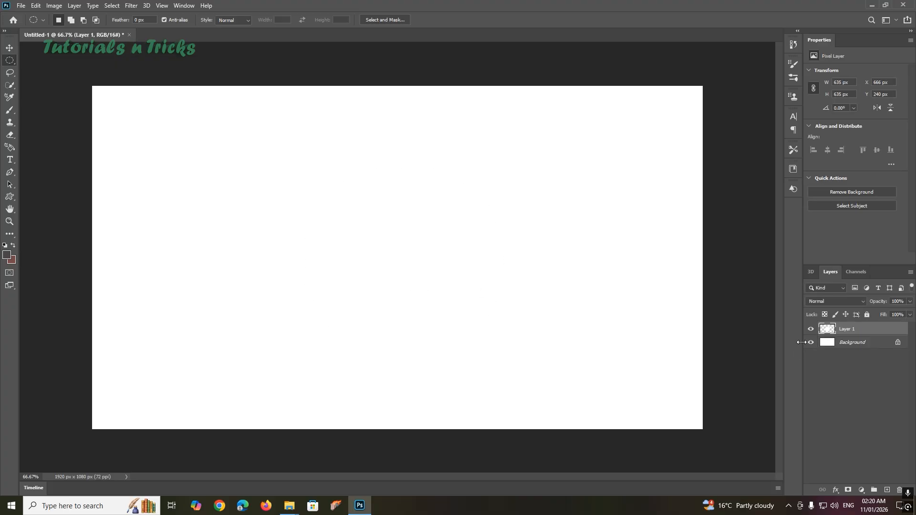
left_click(811, 342)
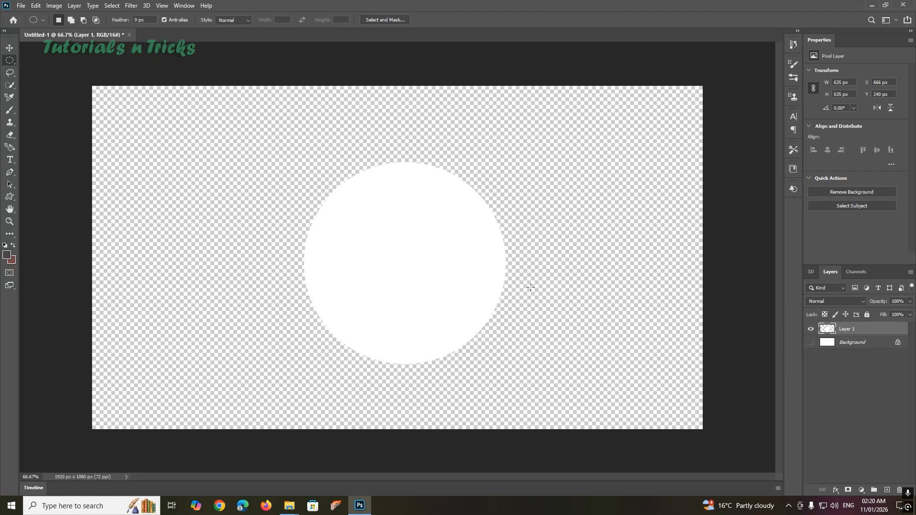
Move the white circle to the centre of the canvas, at about X 960 px and Y 540 px.
key("ctrl+t")
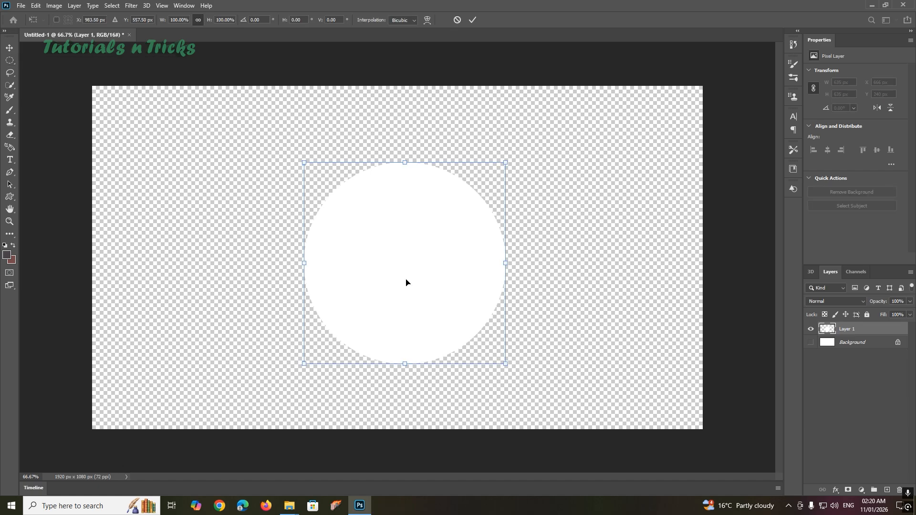
mouse_move(413, 267)
left_mouse_down()
mouse_move(399, 256)
mouse_move(388, 264)
mouse_move(403, 265)
left_mouse_up()
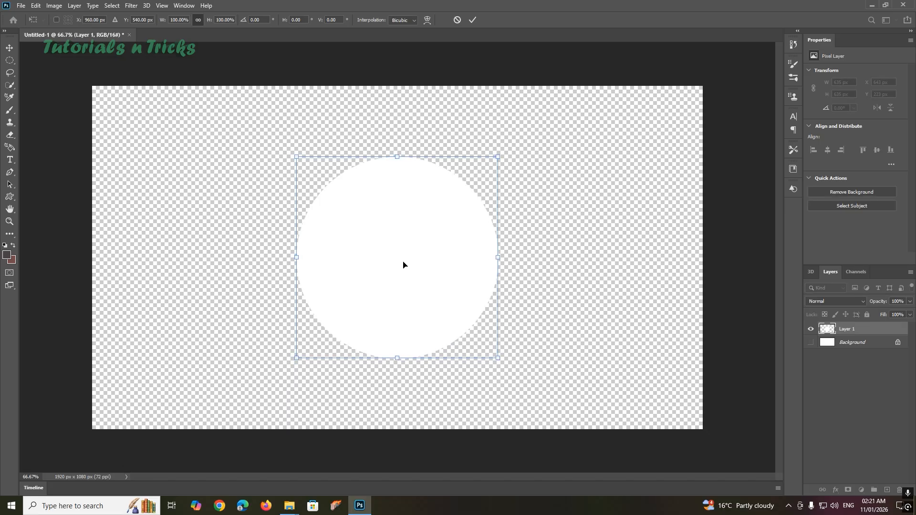
key("Return")
key("m")
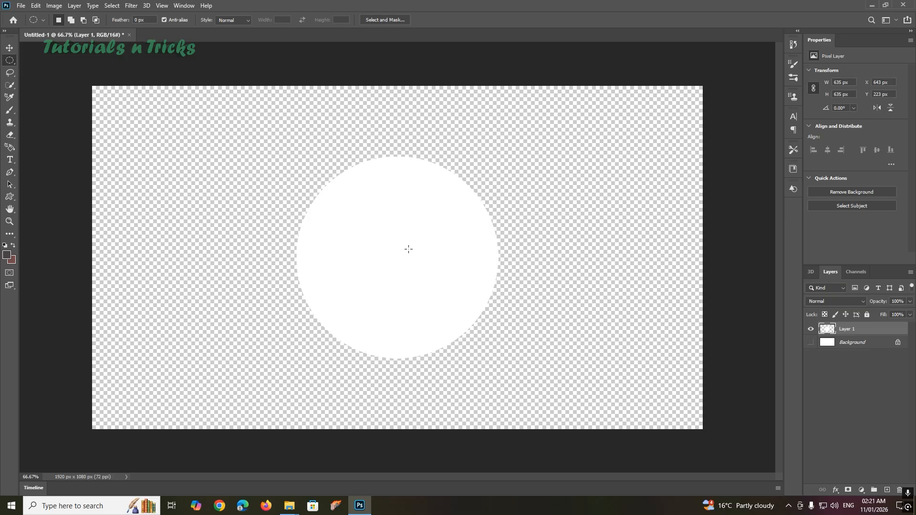
Enlarge the circle with Free Transform to about 696 px wide and reposition it to about X 624 px, Y 192 px.
key("ctrl+t")
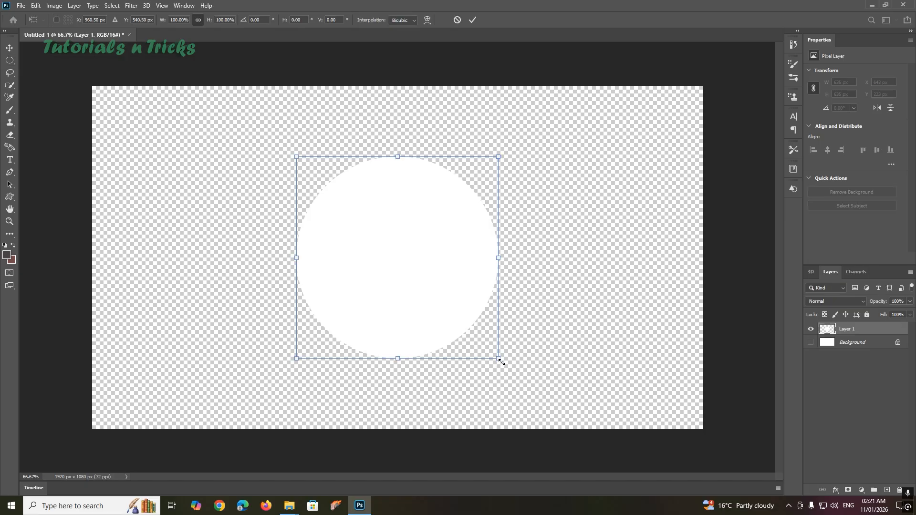
mouse_move(500, 362)
left_mouse_down()
mouse_move(520, 372)
mouse_move(511, 372)
left_mouse_up()
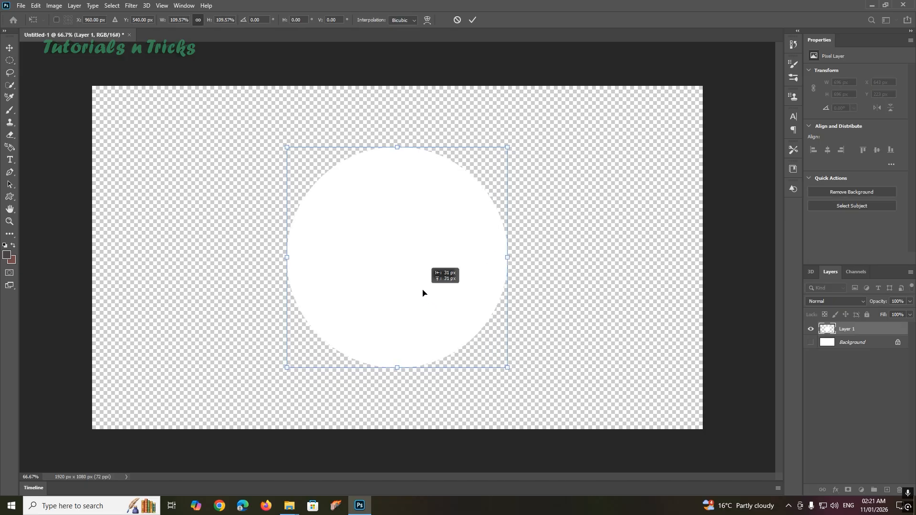
left_click_drag(422, 293, 409, 258)
key("Return")
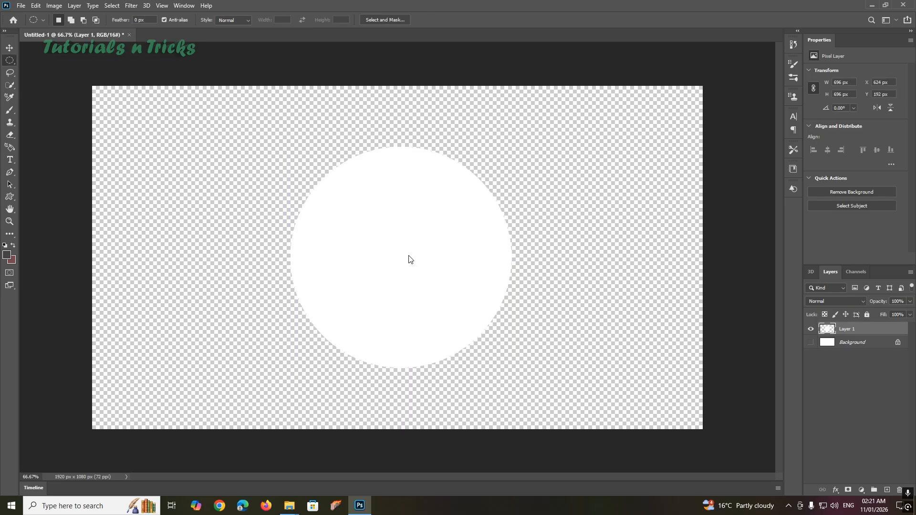
Add a Bevel & Emboss effect to the circle layer through its Blending Options.
right_click(825, 331)
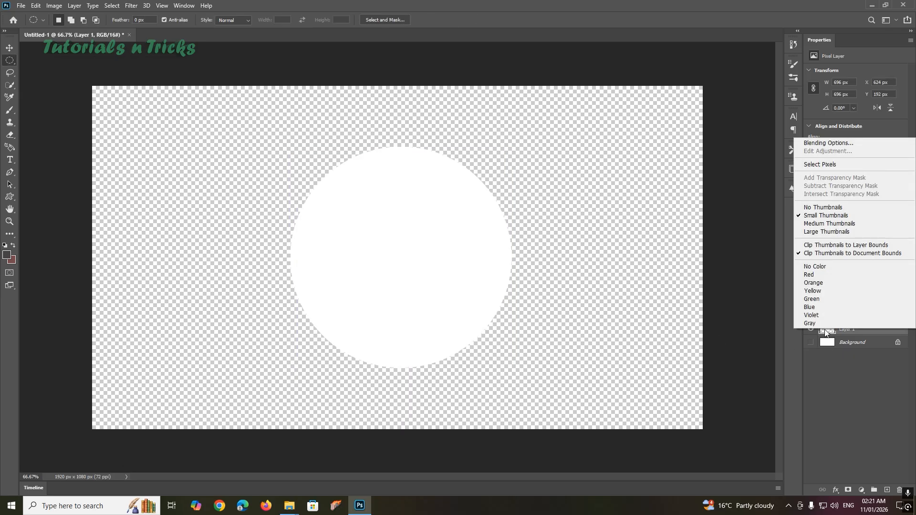
left_click(829, 143)
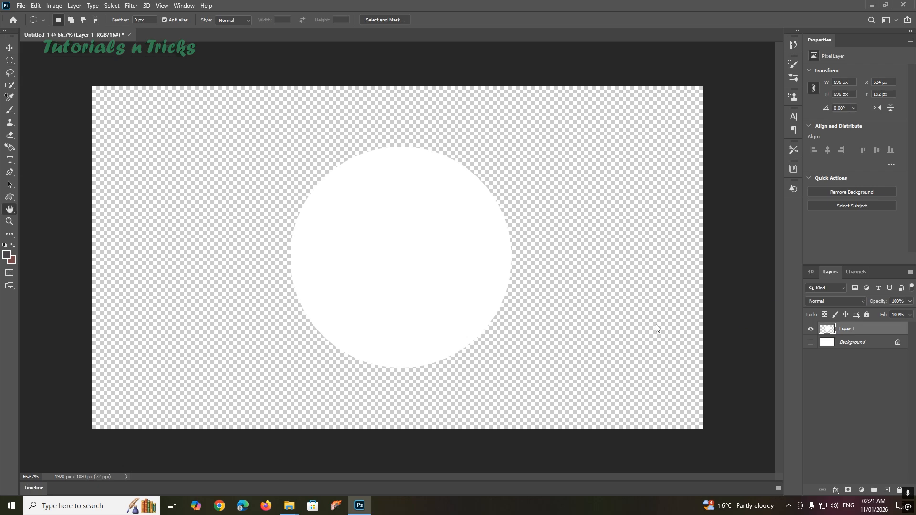
left_click_drag(541, 103, 593, 118)
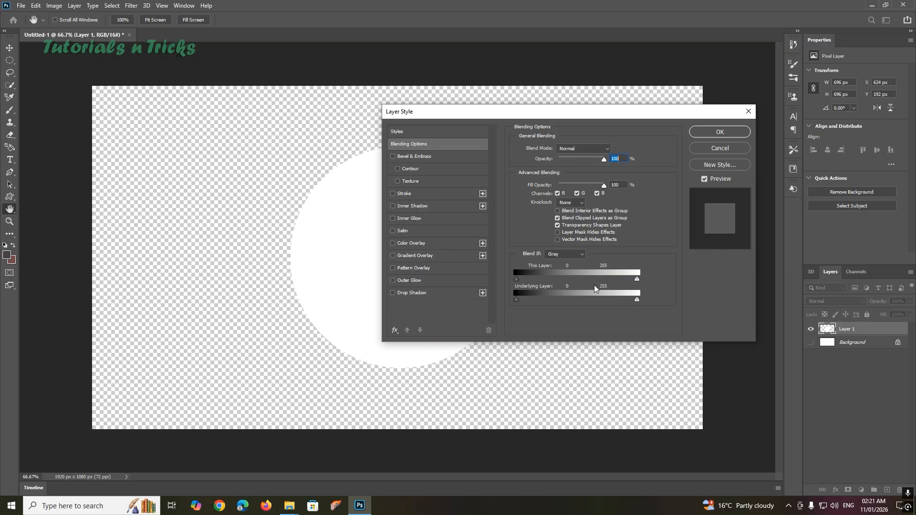
left_click(414, 156)
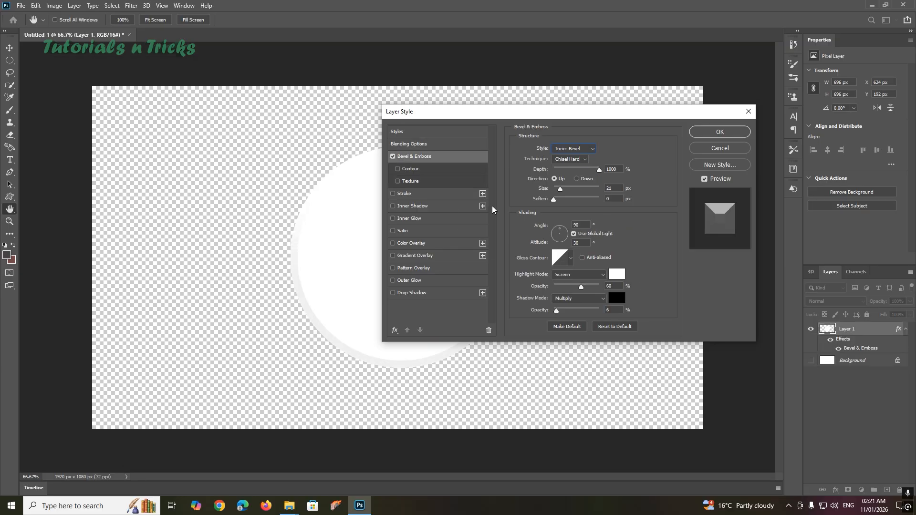
Add a Color Overlay to the circle in pure red, ff0000.
left_click(422, 243)
left_click(615, 156)
left_click_drag(589, 163, 624, 123)
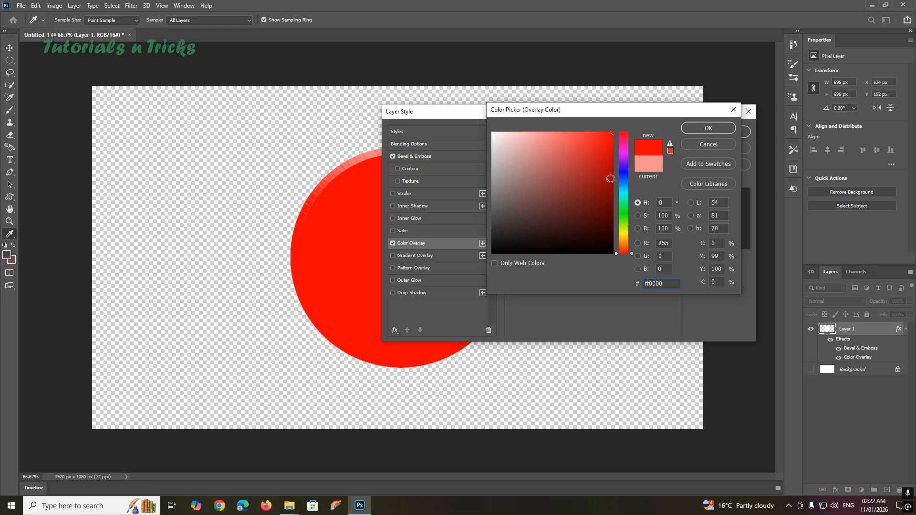
left_click(697, 126)
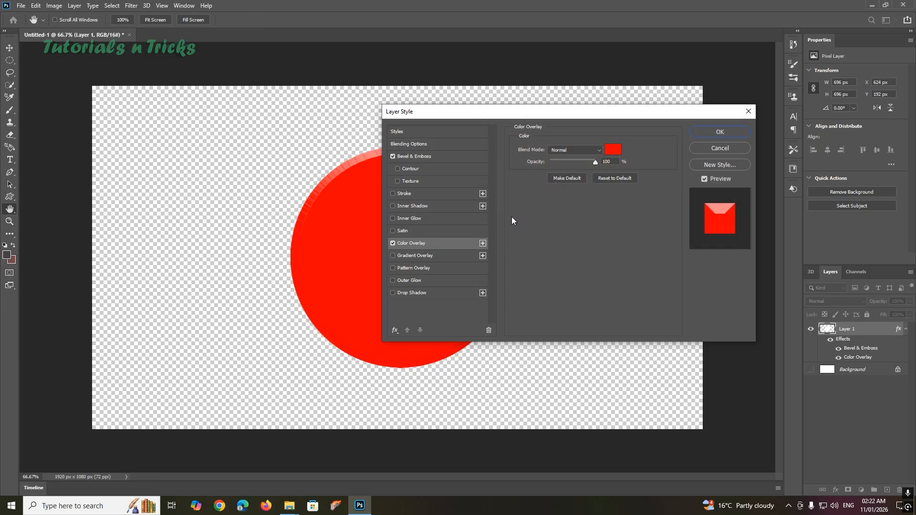
Set the circle's Bevel & Emboss style to Emboss and its technique to Smooth.
left_click(425, 156)
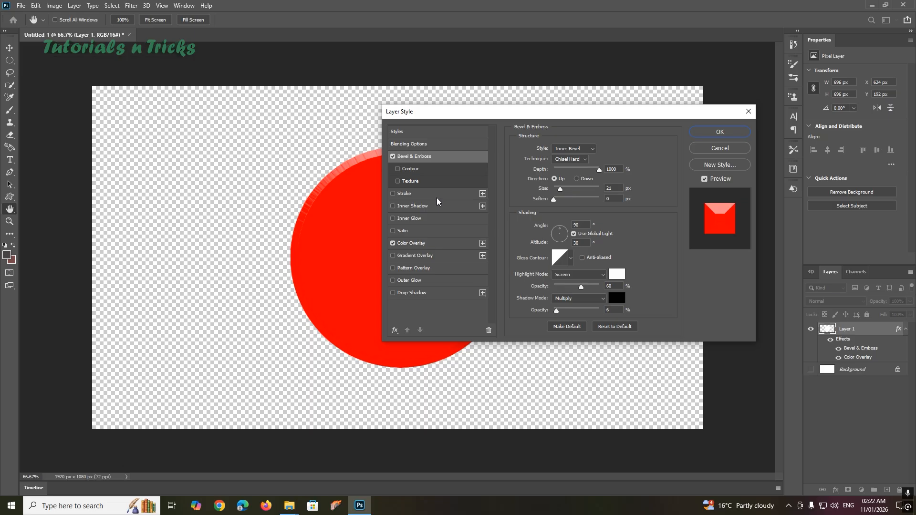
left_click(572, 149)
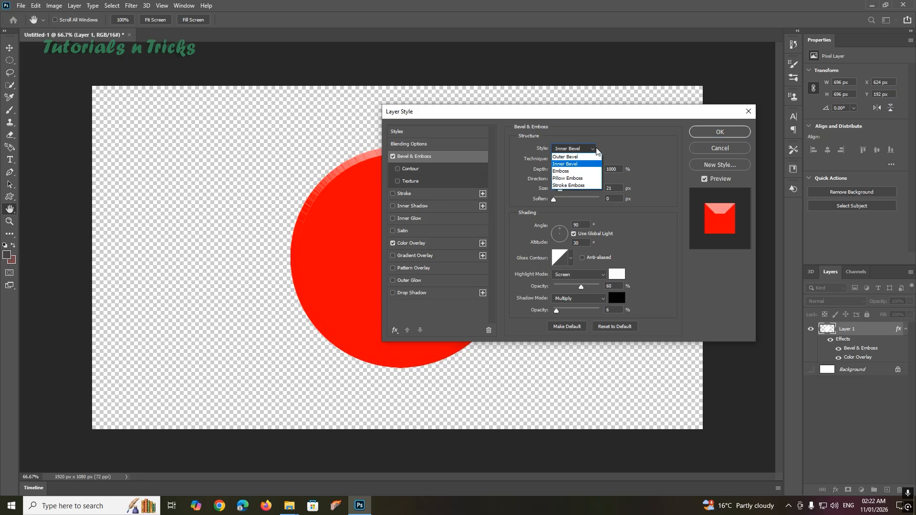
left_click(565, 170)
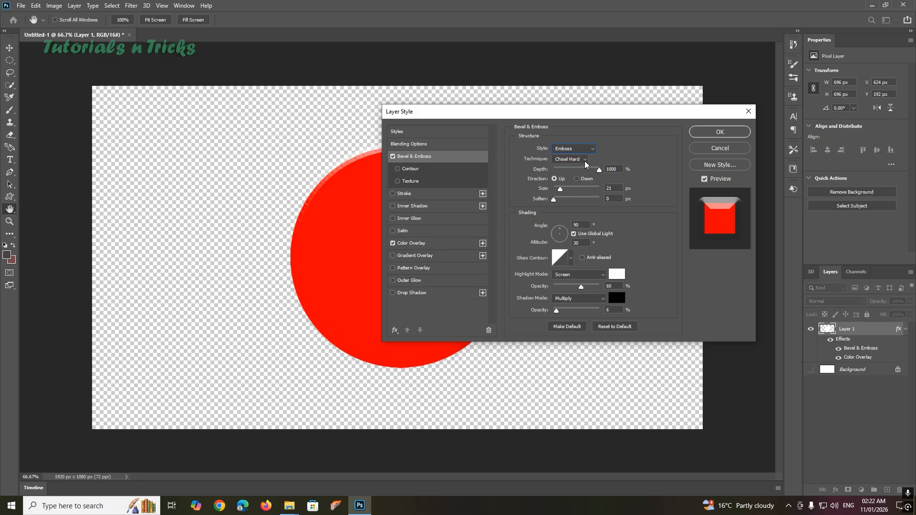
left_click(585, 160)
left_click(568, 164)
Set the emboss depth to 147%, size to 0 px and soften to 8 px, and change the light direction with altitude 5°.
left_click_drag(566, 172, 561, 173)
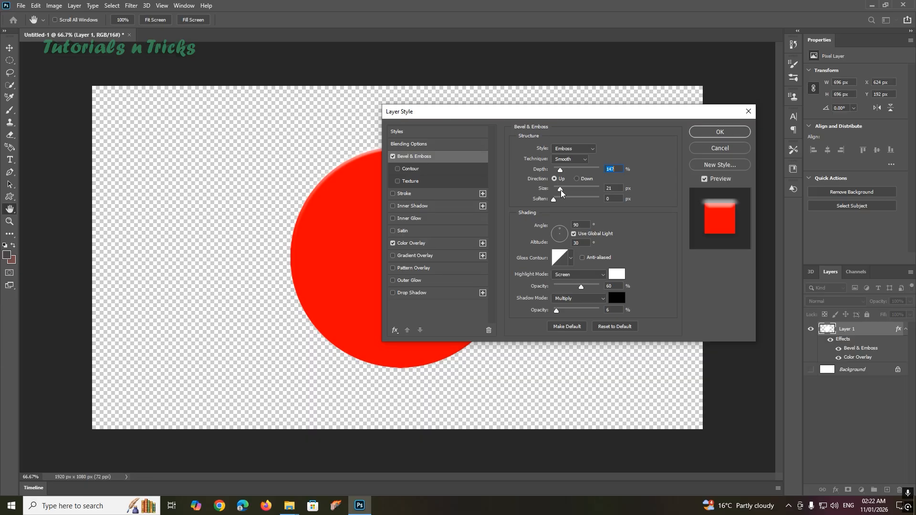
left_click_drag(559, 190, 552, 190)
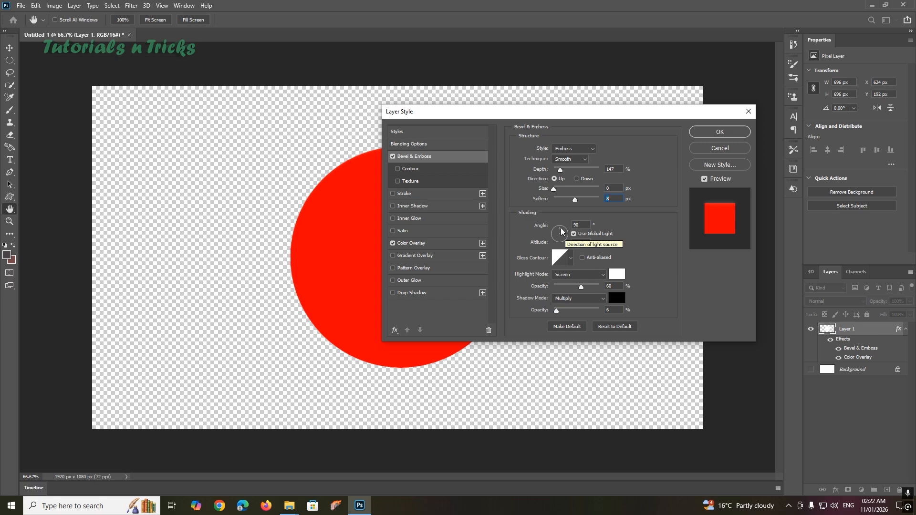
left_click_drag(564, 229, 562, 226)
key("Tab")
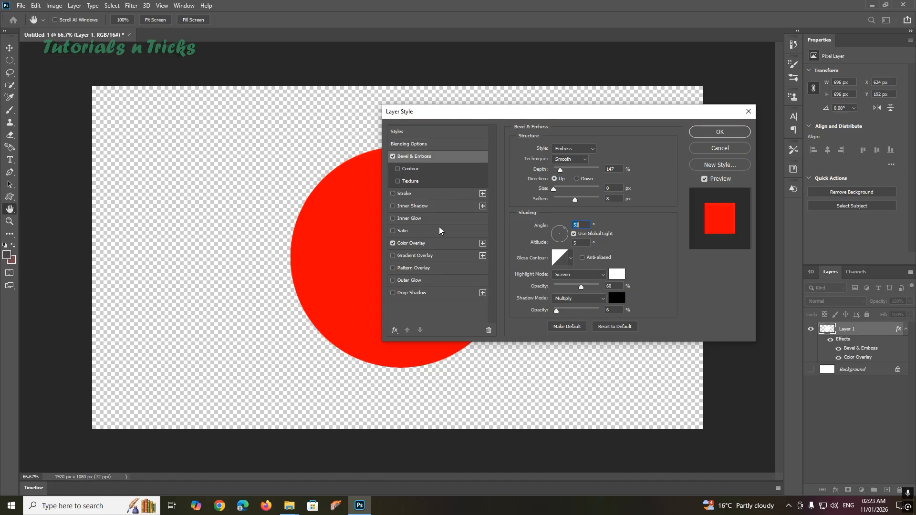
Add an Inner Glow effect to the red circle and set its size to 16 px.
left_click(412, 219)
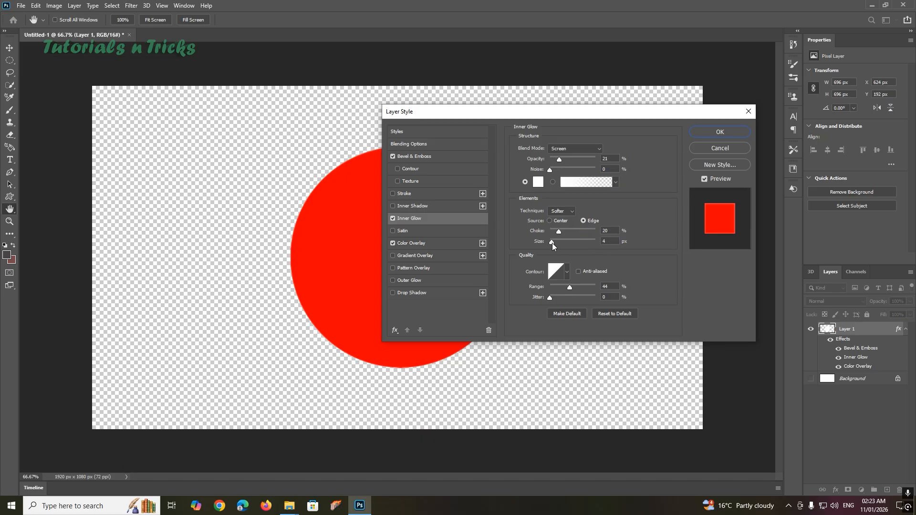
left_click_drag(551, 241, 556, 242)
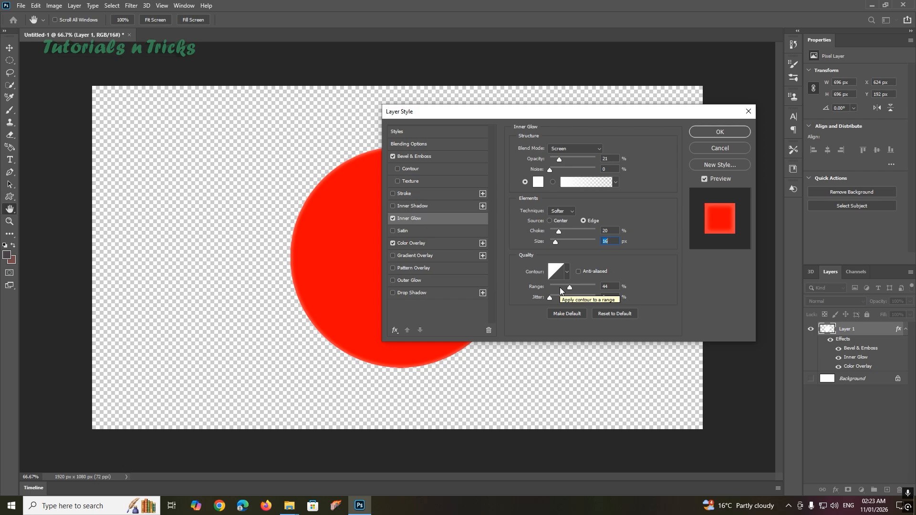
Add a Drop Shadow to the circle with distance 23 px, spread 24% and size 35 px, and show the Background layer.
left_click(423, 294)
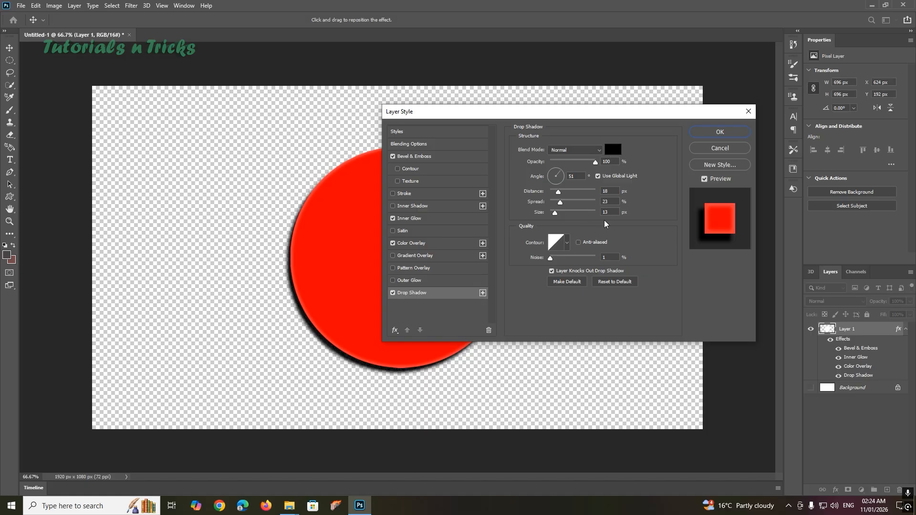
left_click_drag(560, 196, 561, 199)
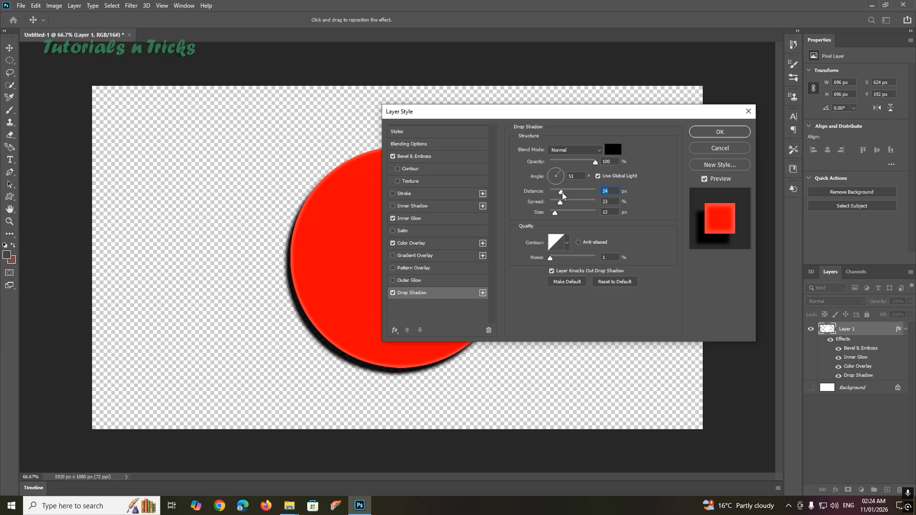
left_click_drag(563, 194, 562, 193)
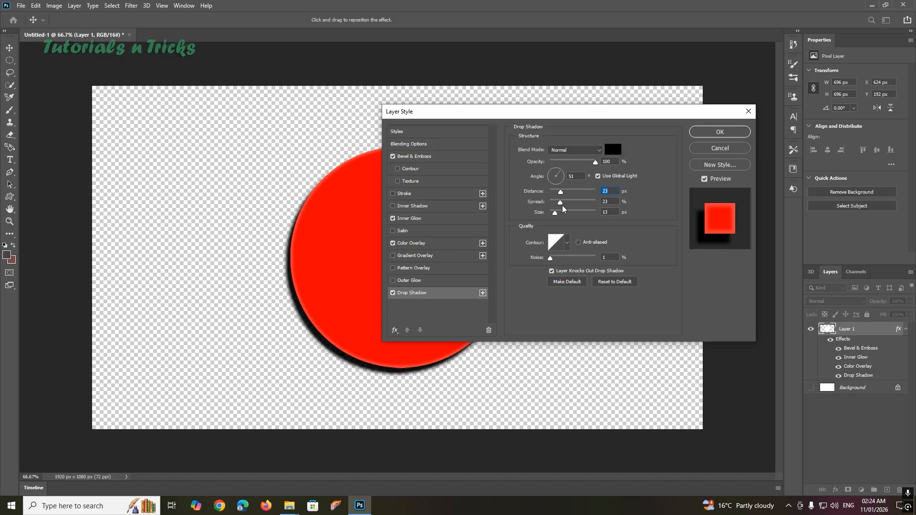
left_click(611, 203)
key("Up")
left_click_drag(556, 213, 560, 218)
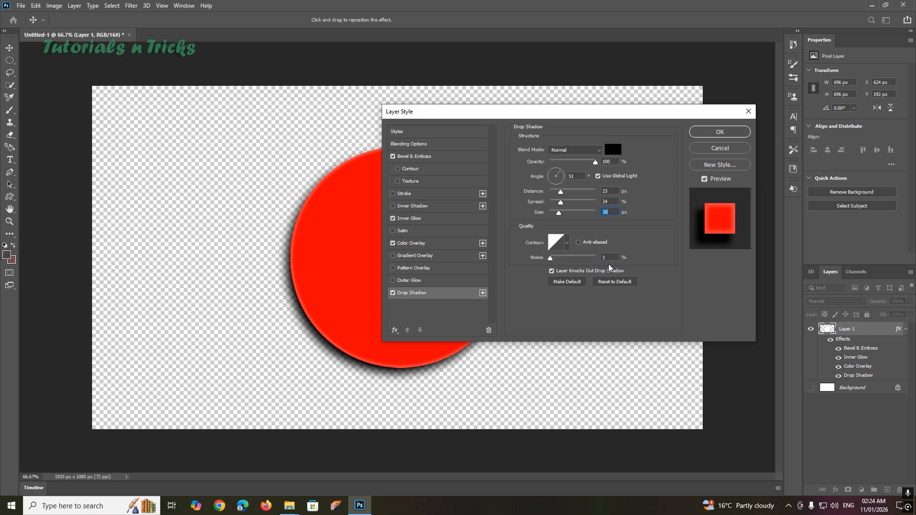
left_click(715, 133)
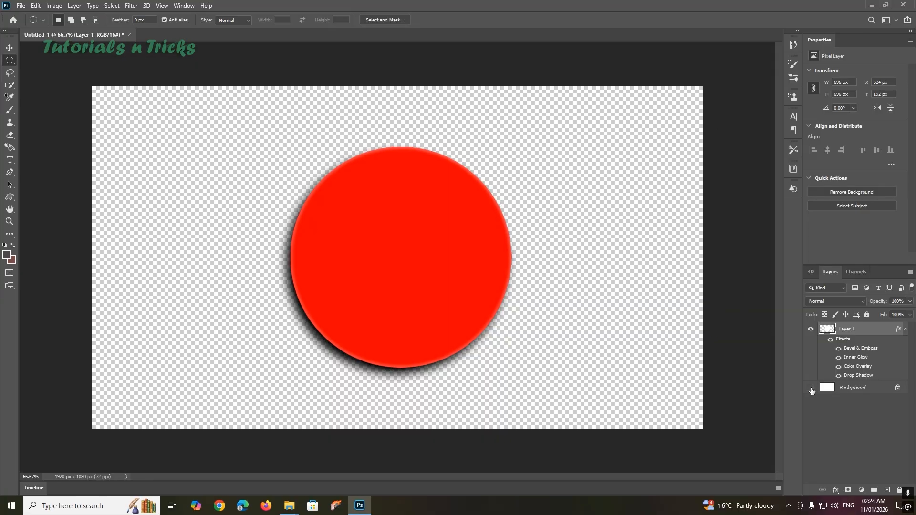
left_click(811, 388)
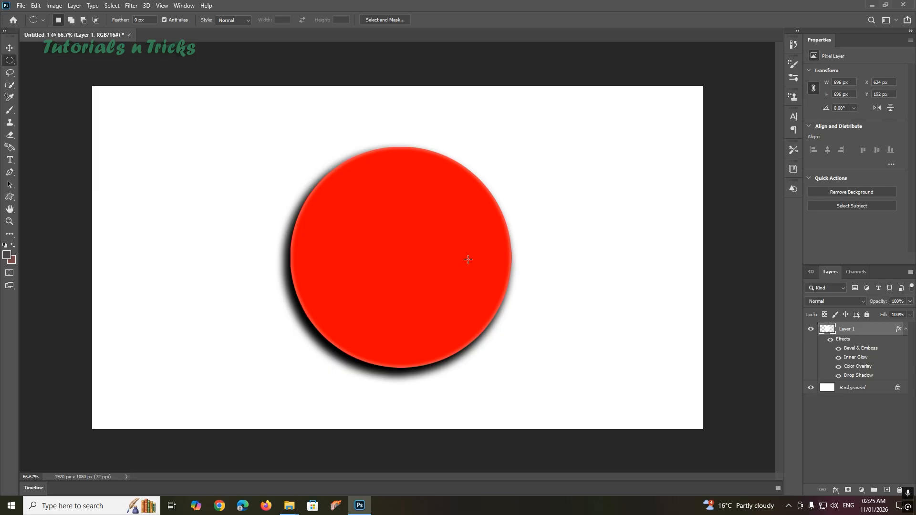
Duplicate the red circle layer and scale the copy to about 76% around its centre.
key("ctrl+t")
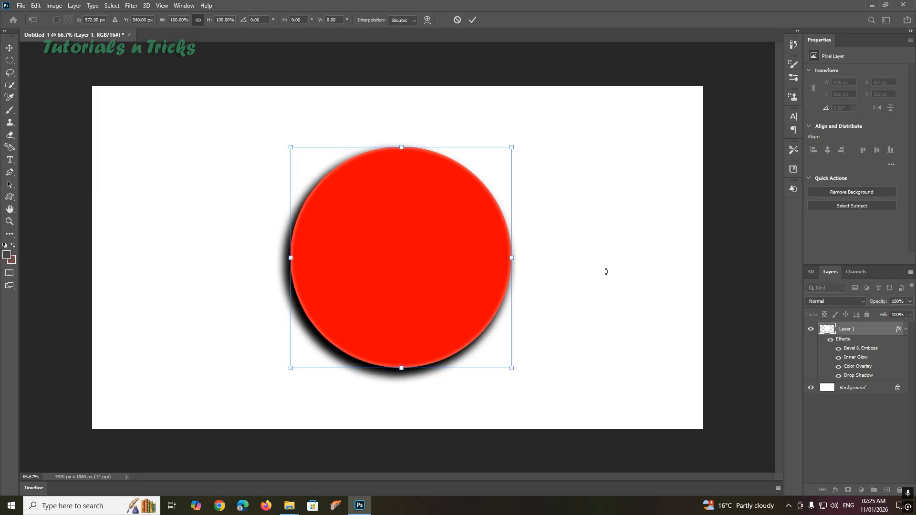
key("m")
key("ctrl+j")
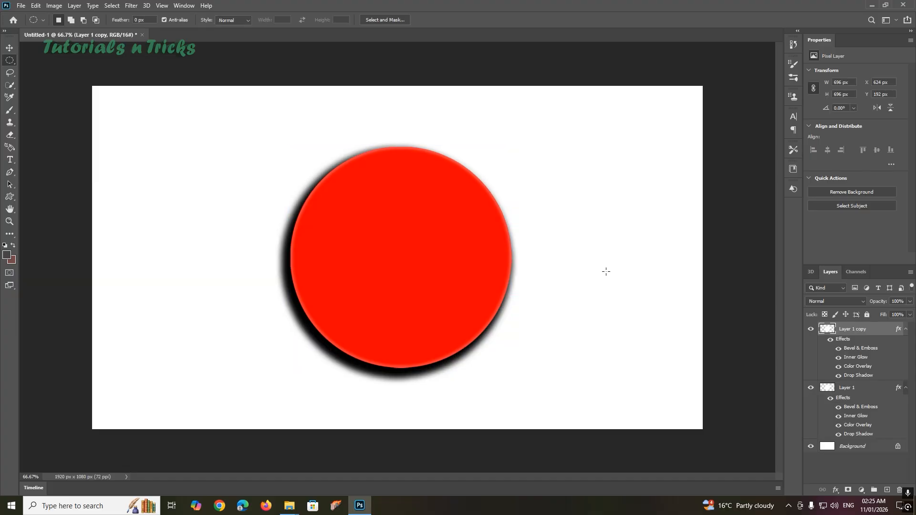
key("ctrl+t")
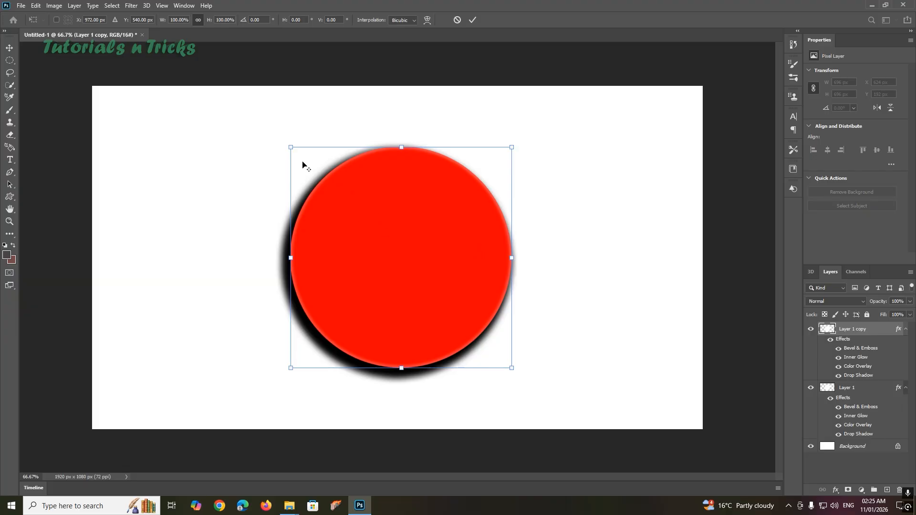
left_click_drag(291, 148, 323, 171)
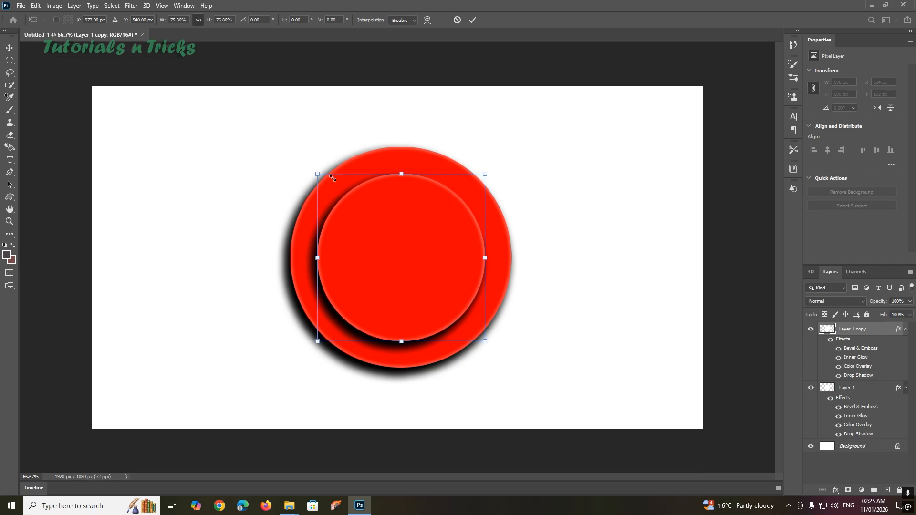
key("Return")
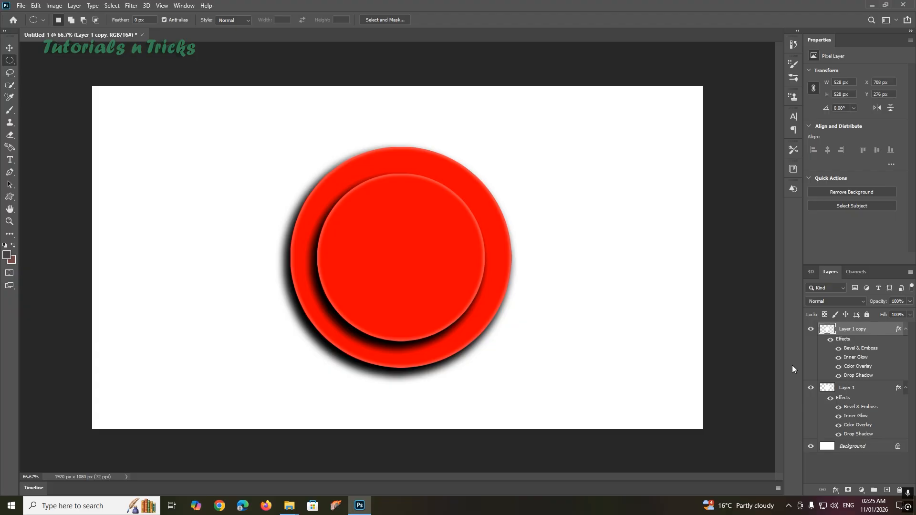
Change the smaller circle's Color Overlay to white, ffffff, through its Blending Options.
right_click(832, 333)
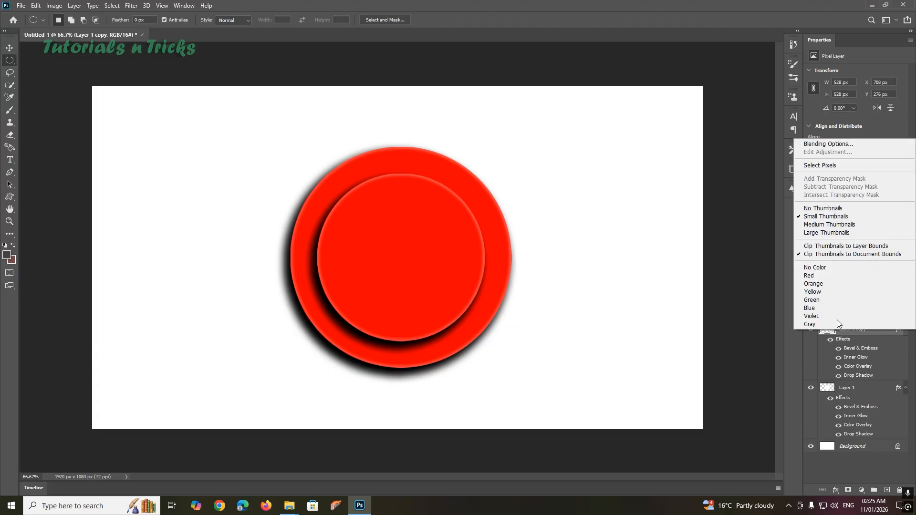
left_click(841, 145)
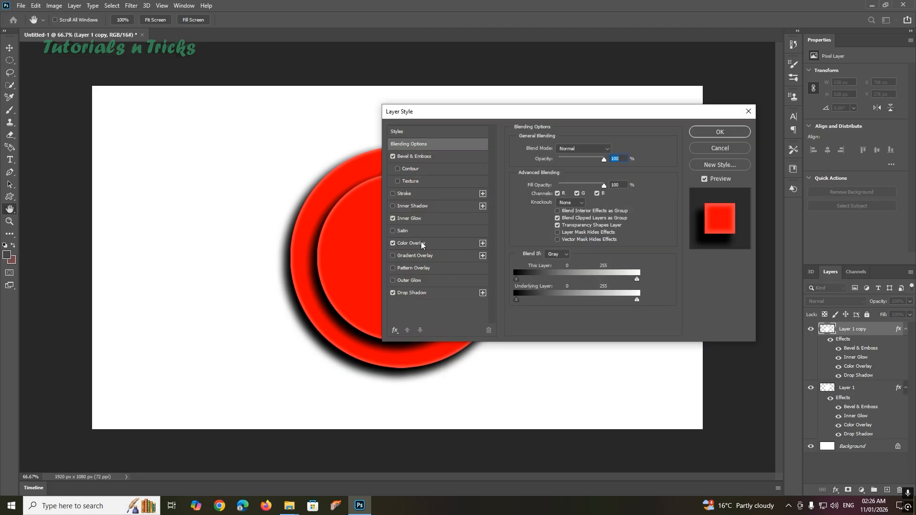
left_click(421, 242)
left_click(612, 152)
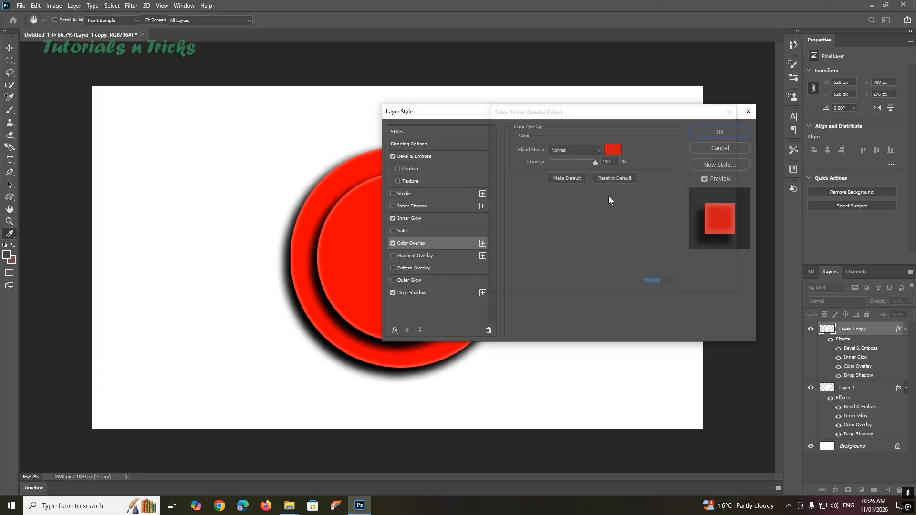
left_click_drag(516, 160, 485, 129)
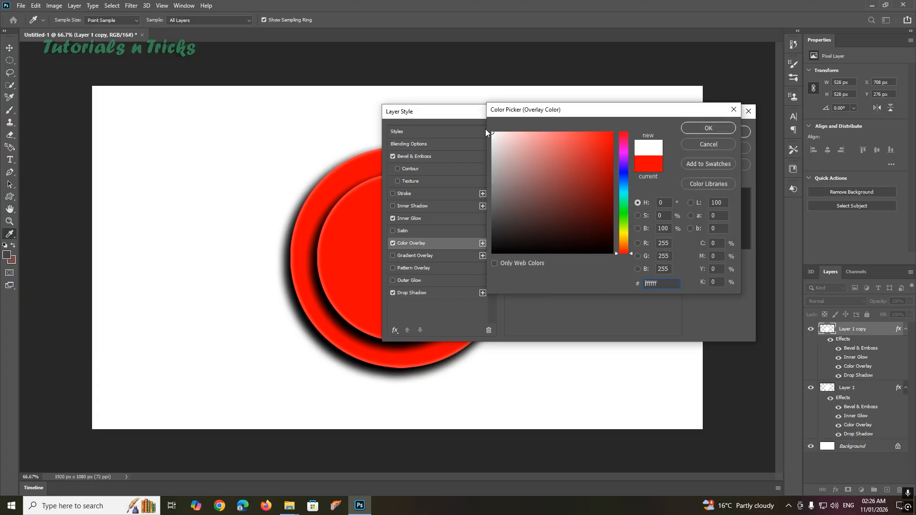
left_click(699, 129)
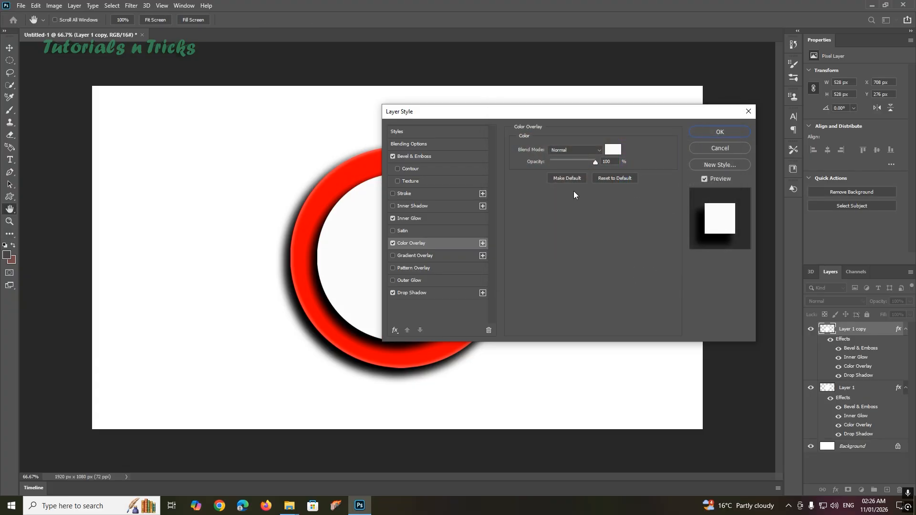
Increase the white circle's Bevel & Emboss size to 18 px.
left_click(424, 156)
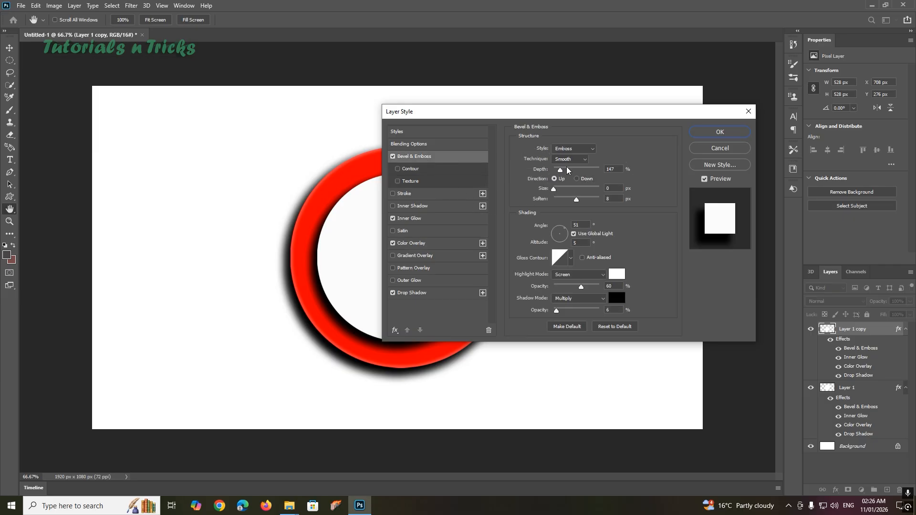
left_click(439, 144)
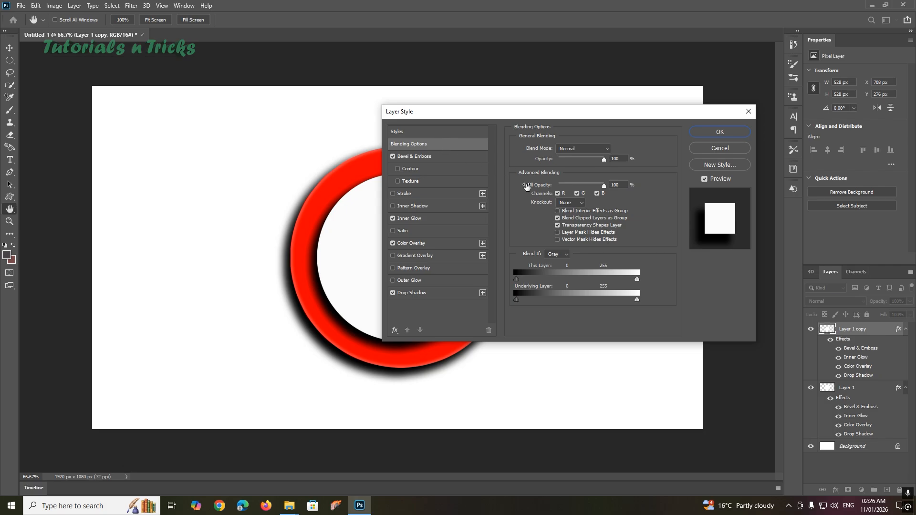
left_click(425, 157)
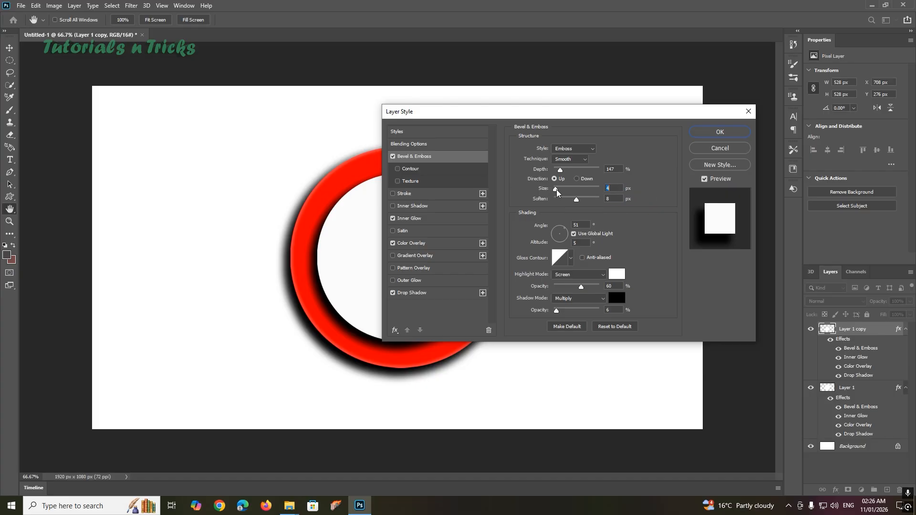
left_click_drag(556, 190, 562, 190)
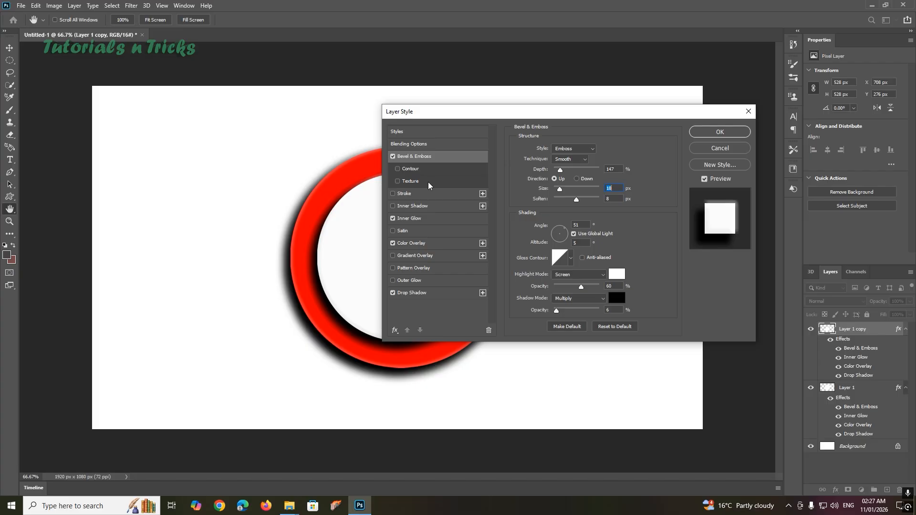
Add a black 5 px Stroke positioned outside the white circle.
left_click(414, 196)
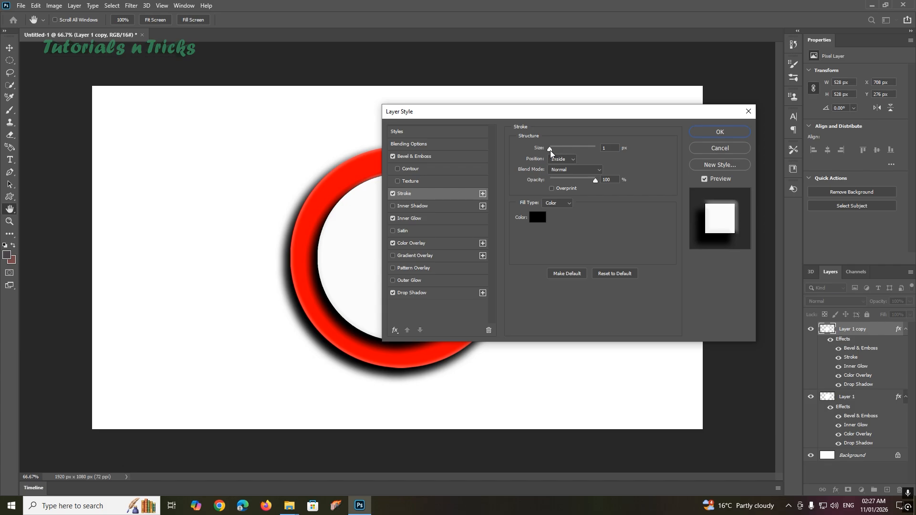
key("Up")
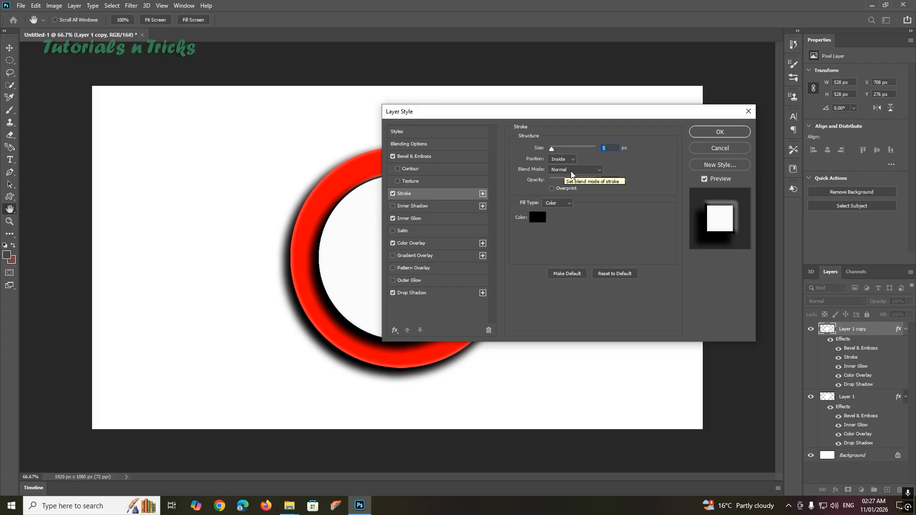
left_click(573, 160)
left_click(562, 165)
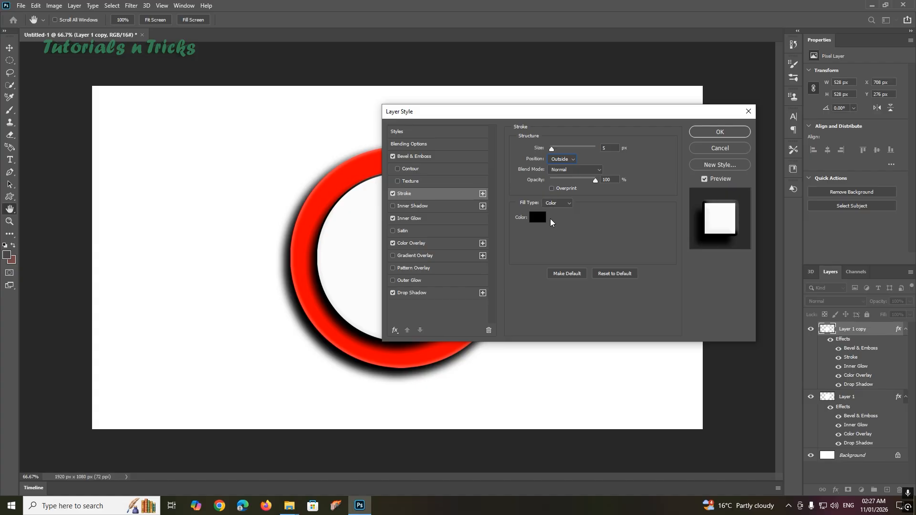
Set the white circle's Drop Shadow to distance 5 px, spread 0%, size 10 px and Hard Light blend mode, and apply the layer style.
left_click(419, 218)
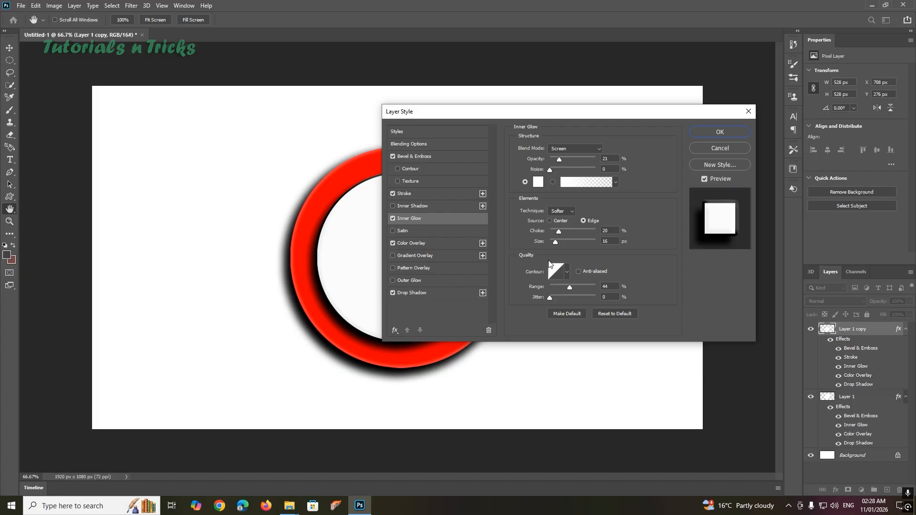
left_click(420, 243)
left_click(423, 294)
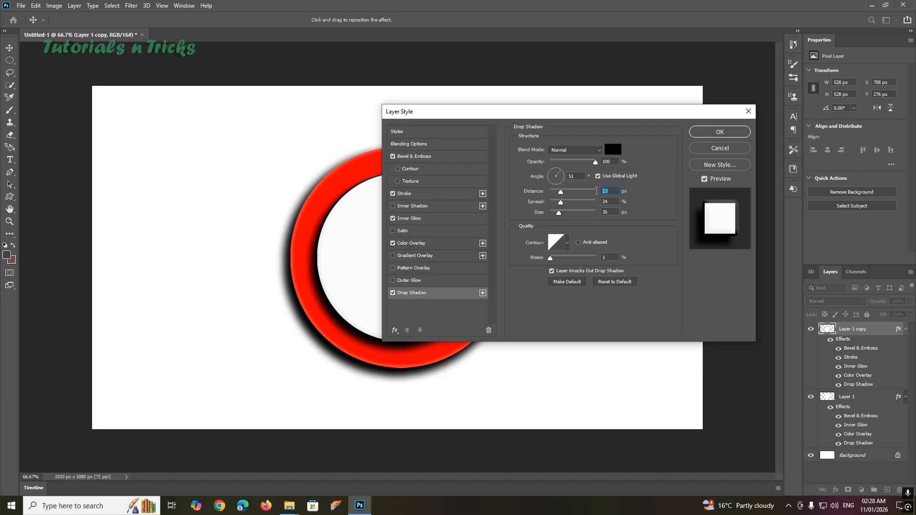
left_click_drag(561, 192, 553, 195)
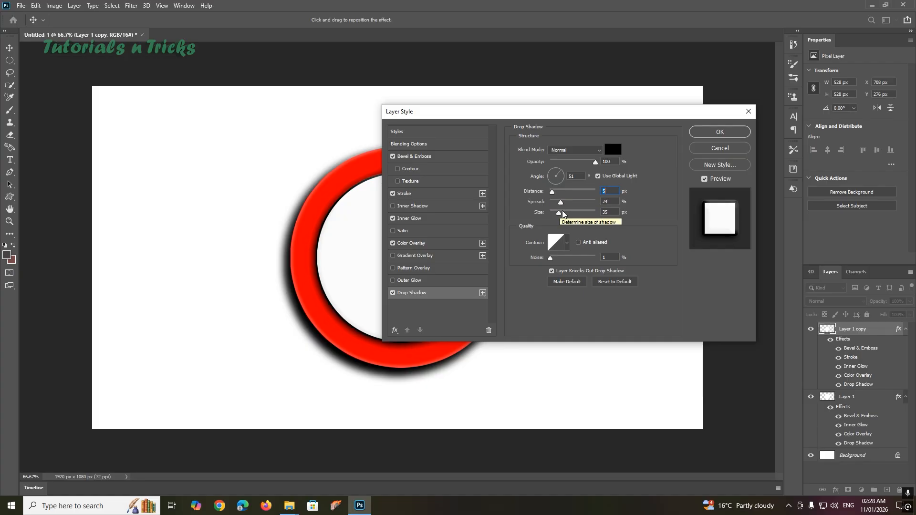
mouse_move(562, 203)
left_mouse_down()
mouse_move(539, 208)
mouse_move(555, 219)
left_mouse_up()
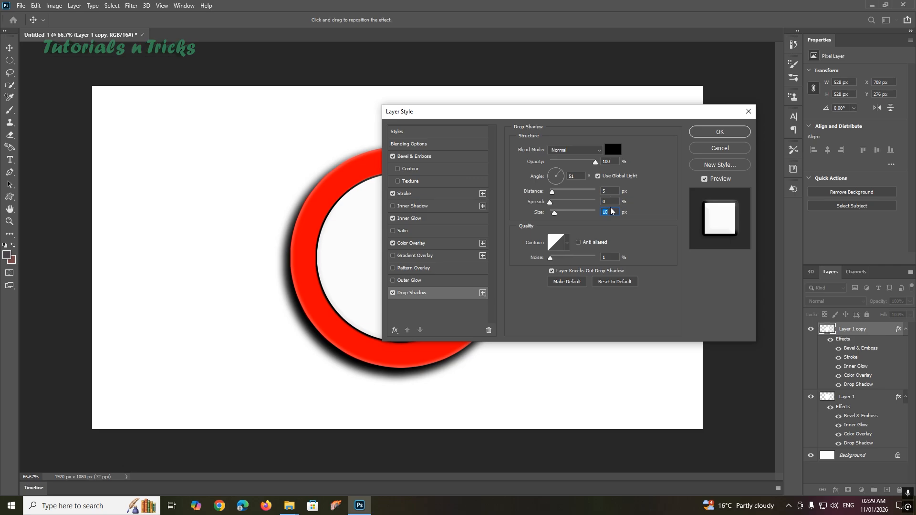
left_click(602, 151)
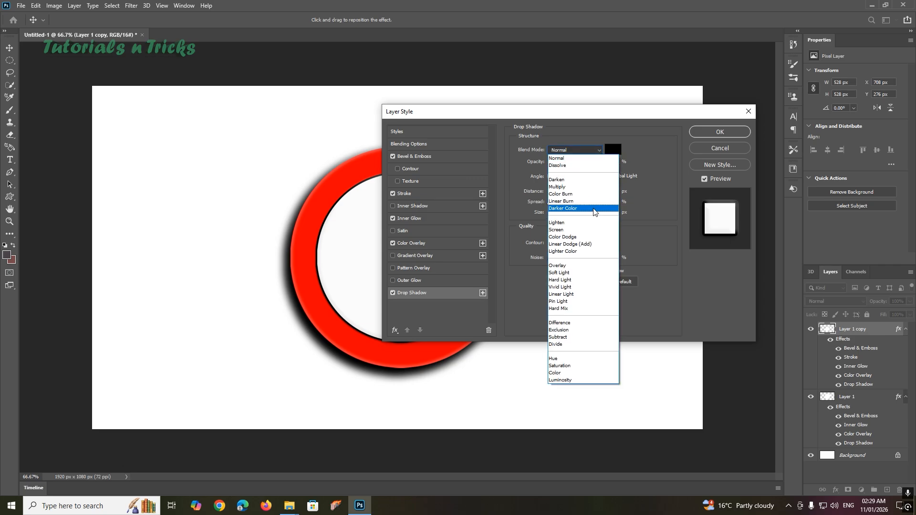
left_click(568, 281)
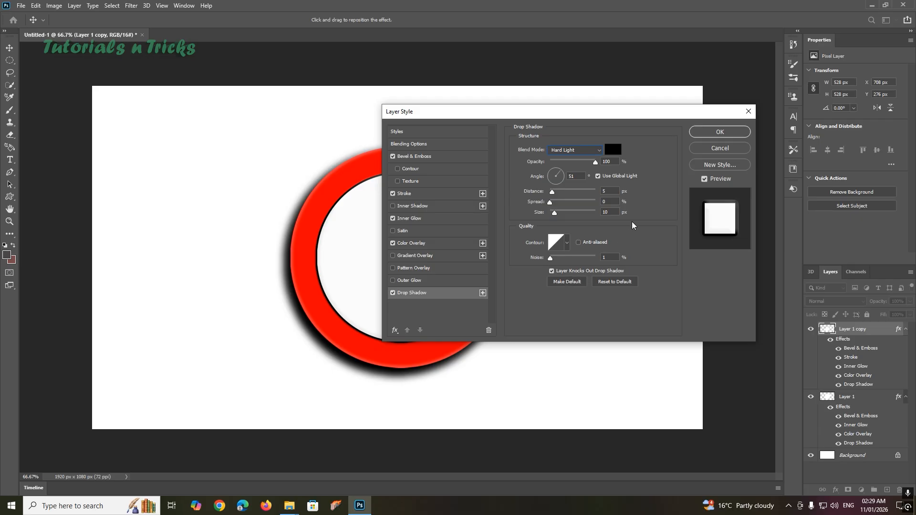
left_click(718, 132)
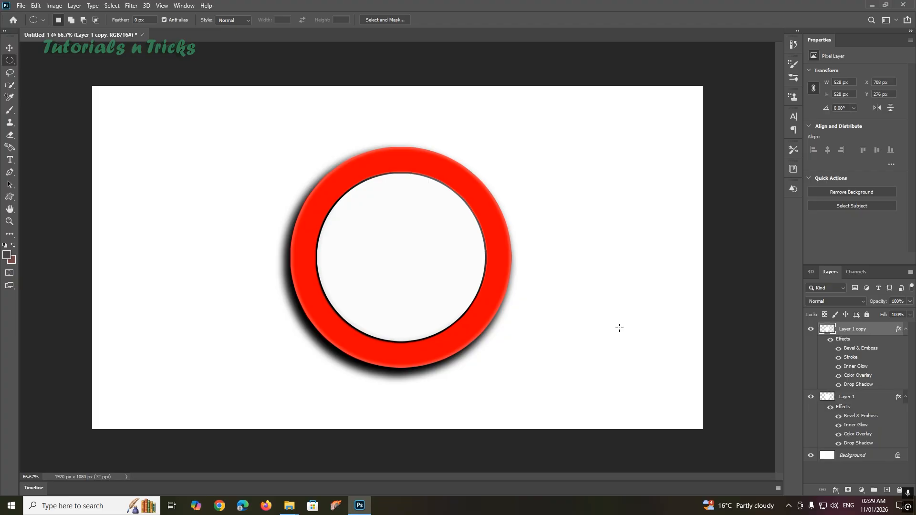
Duplicate the white circle's layer and scale the copy about its centre to about 73.3%.
key("ctrl+j")
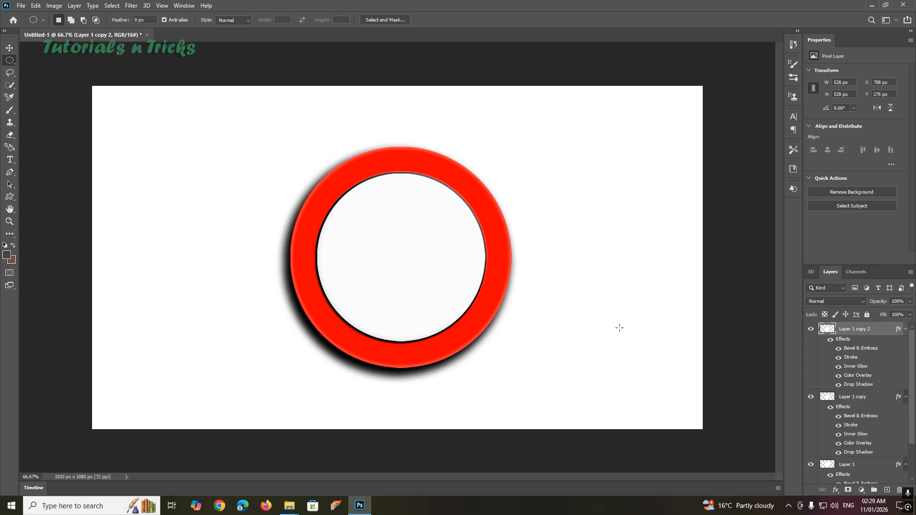
key("ctrl+t")
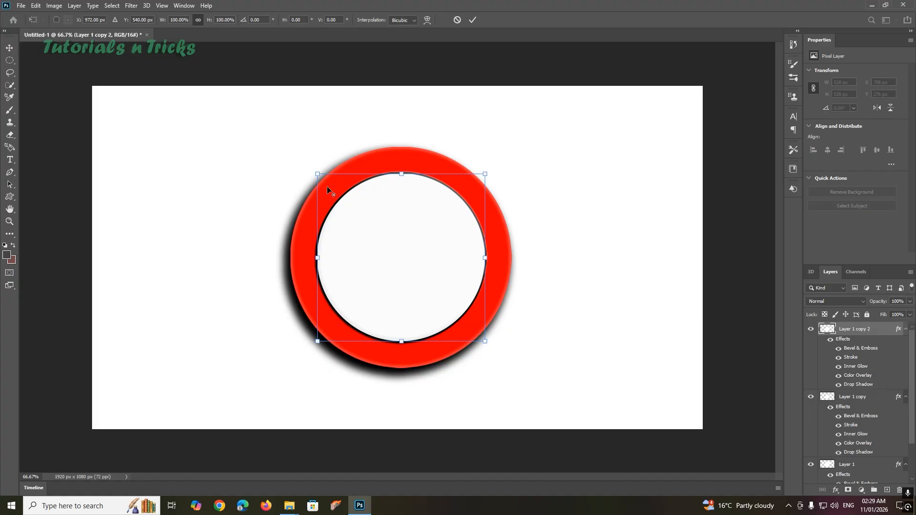
left_click_drag(318, 175, 346, 190)
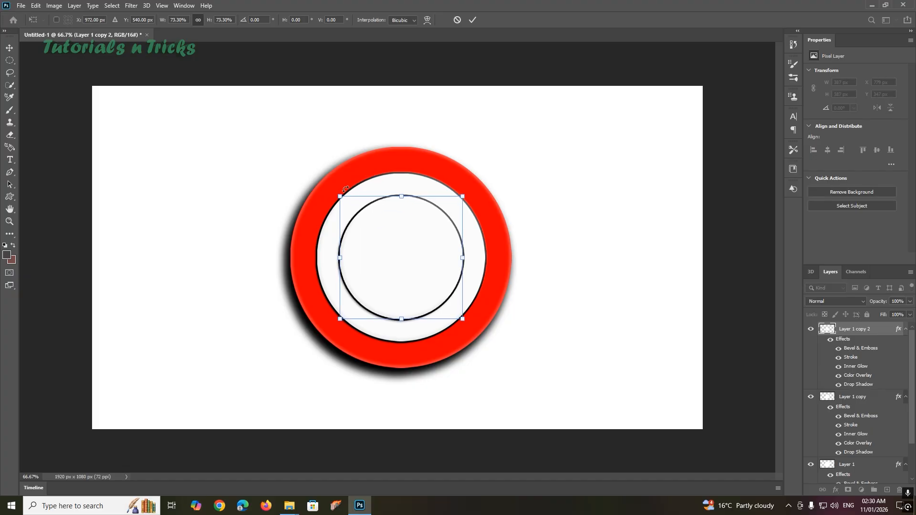
key("Return")
key("m")
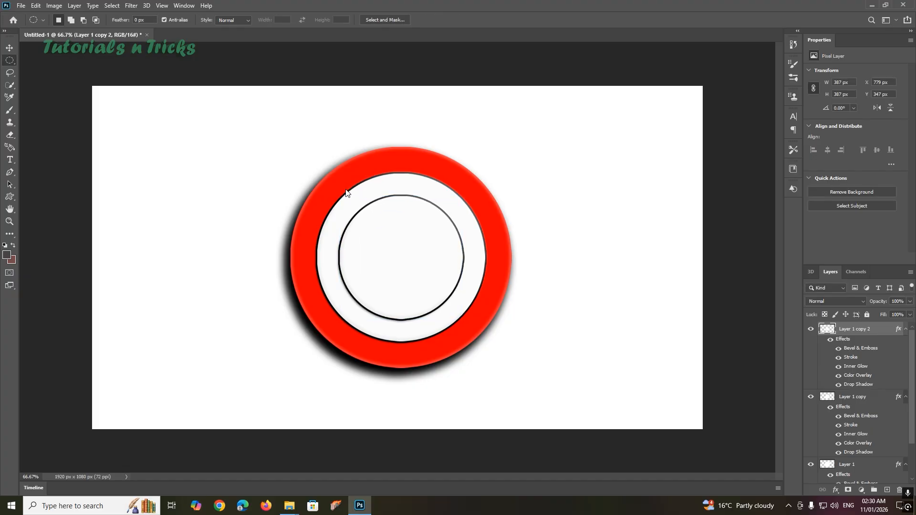
Change the new inner circle's Color Overlay to red, ff0000, through its Blending Options.
right_click(830, 331)
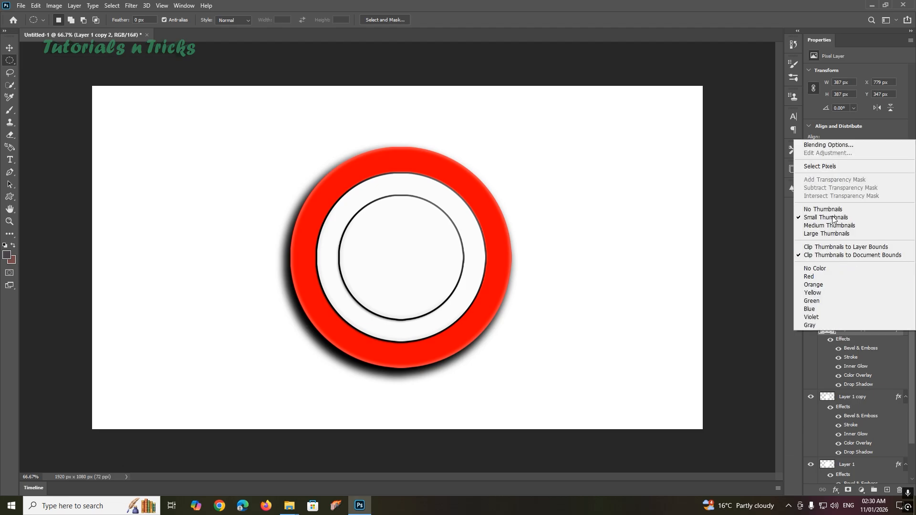
left_click(838, 145)
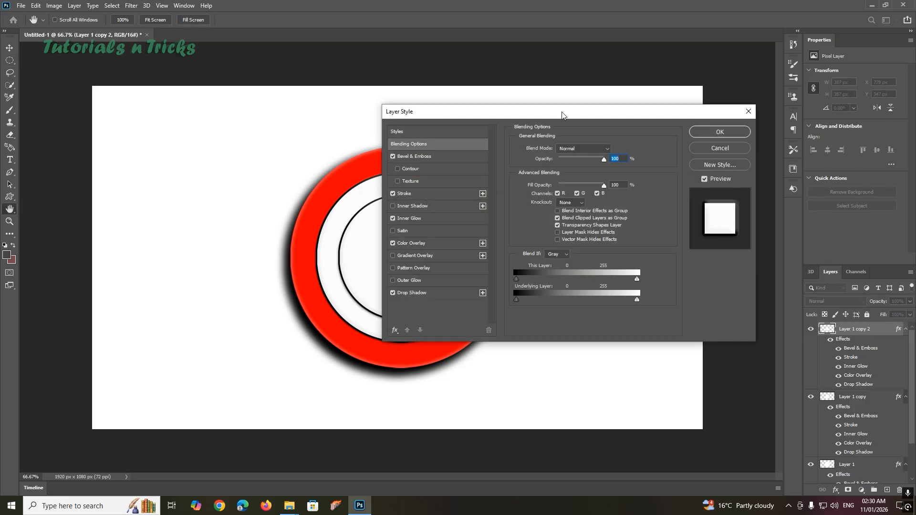
left_click_drag(563, 115, 666, 115)
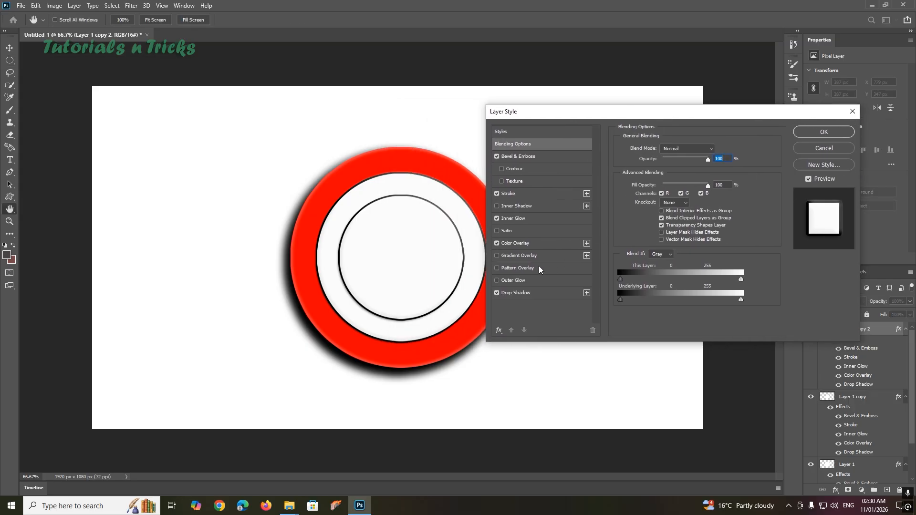
left_click(525, 243)
left_click(717, 149)
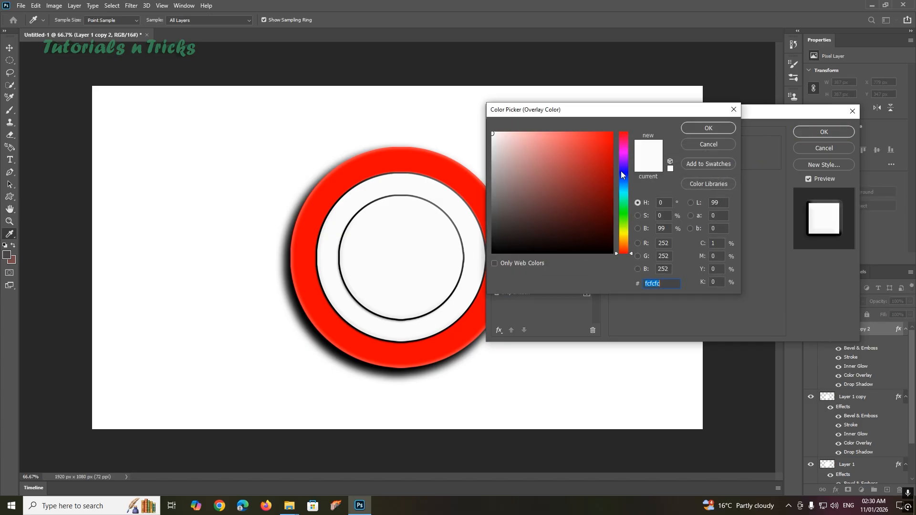
left_click(613, 141)
left_click_drag(613, 140, 617, 125)
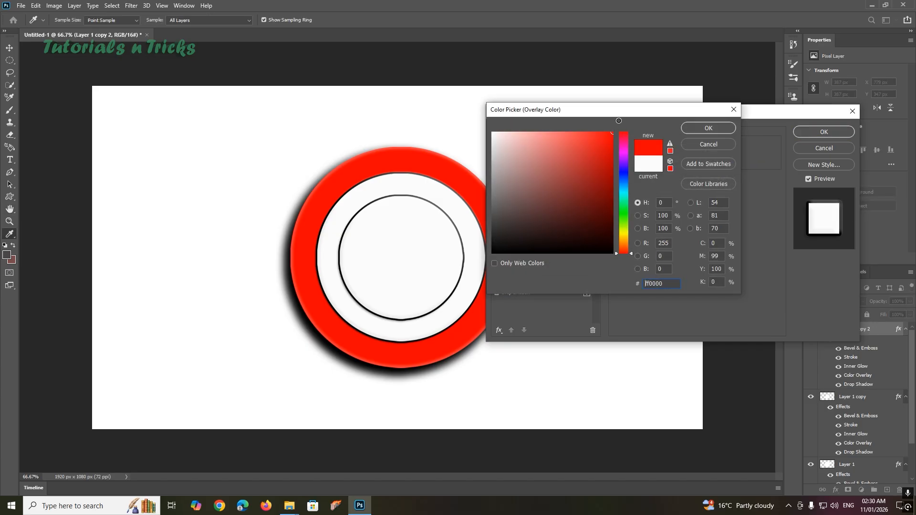
left_click(708, 128)
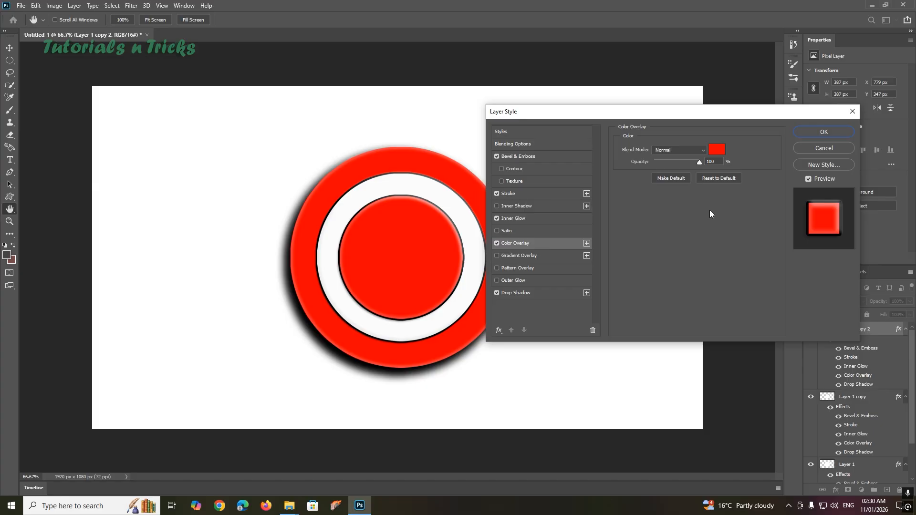
Reduce the inner red circle's Bevel & Emboss size to 0 px.
left_click(527, 145)
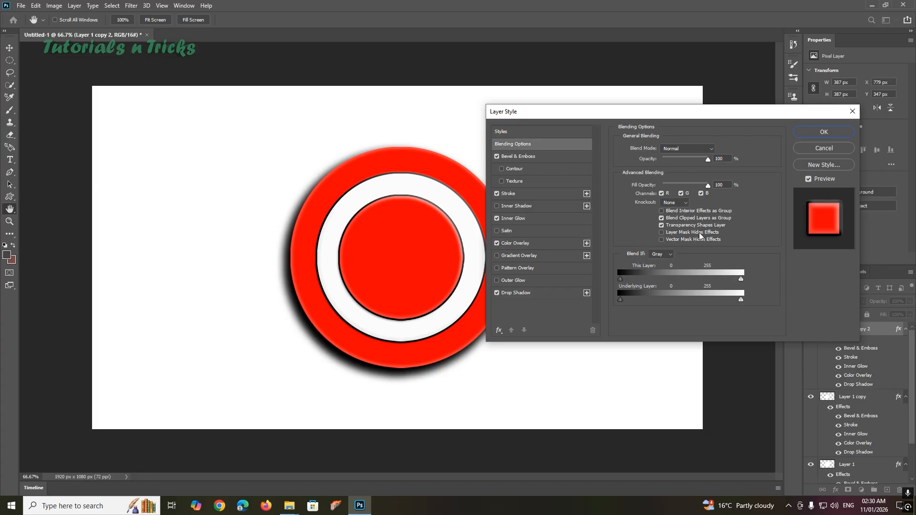
left_click(531, 160)
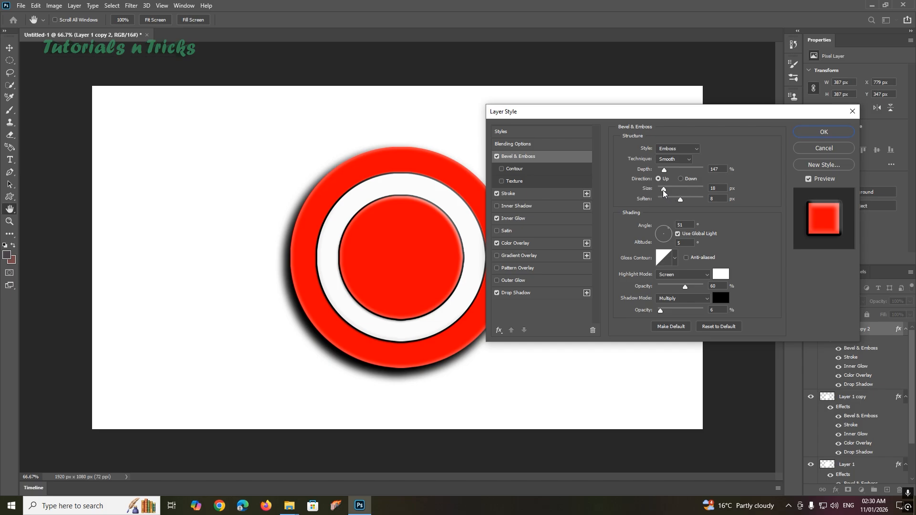
left_click_drag(663, 189, 650, 196)
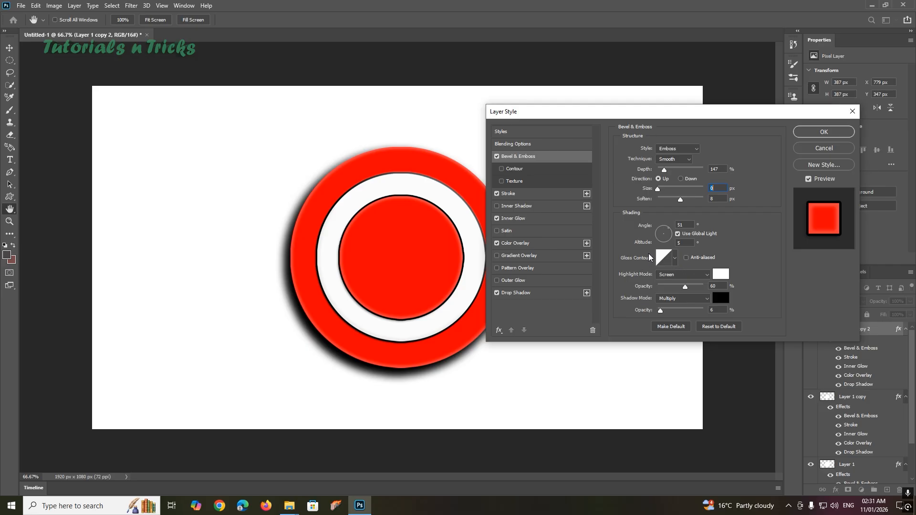
Review the inner red circle's Stroke, Inner Glow, Color Overlay and Drop Shadow settings, and apply the layer style.
left_click(511, 194)
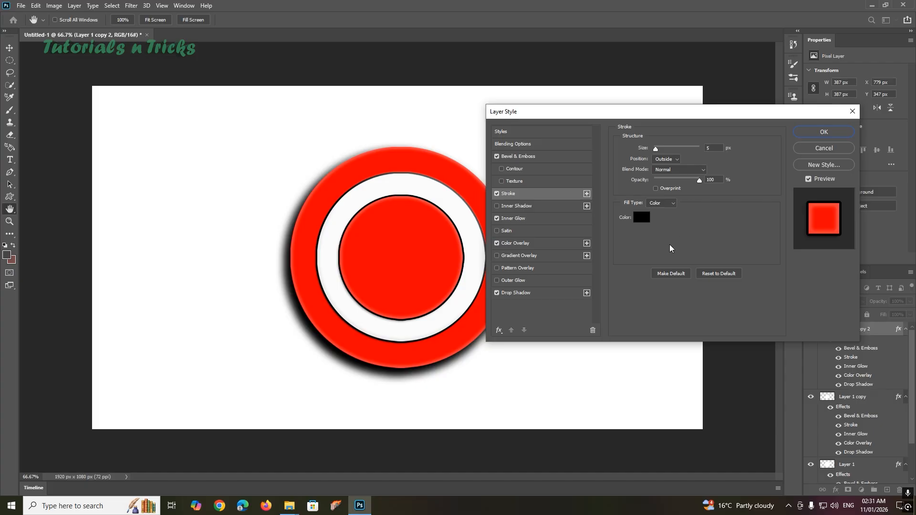
left_click(519, 223)
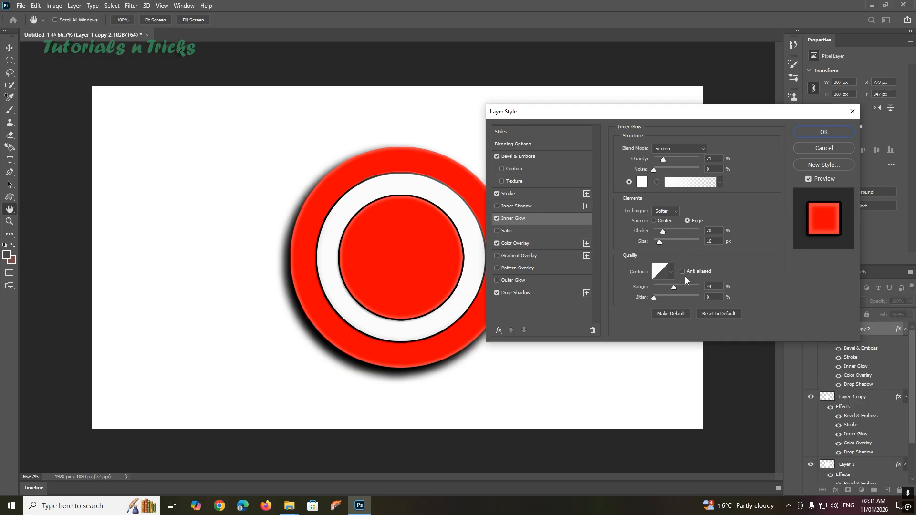
left_click(517, 243)
left_click(529, 296)
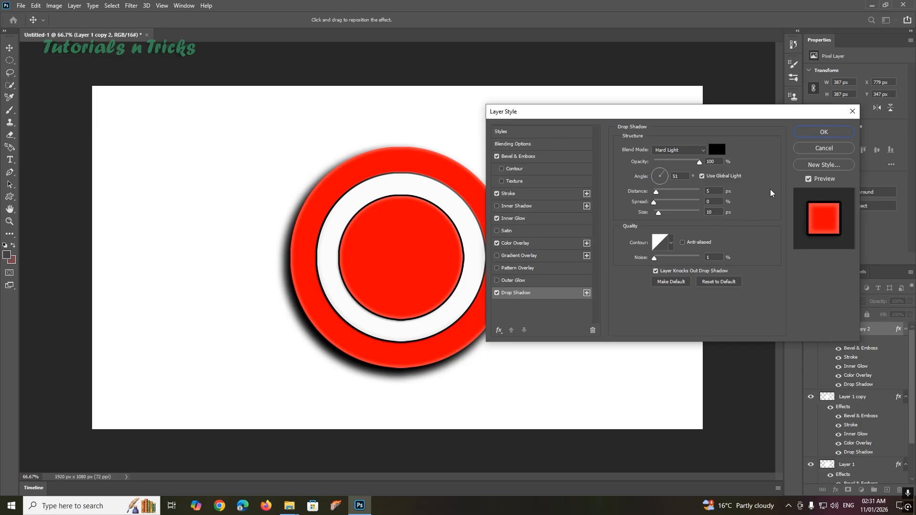
left_click(815, 135)
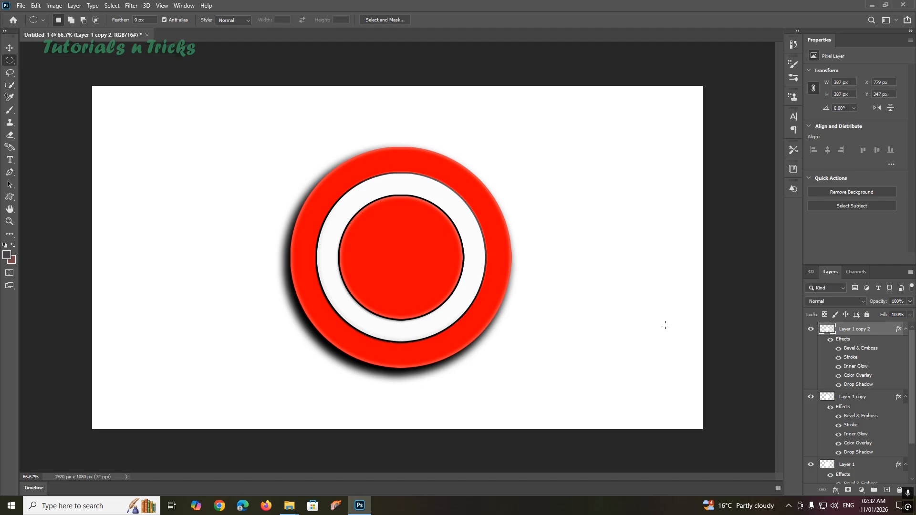
Duplicate the inner red circle's layer and scale the copy about its centre to about 63.6%.
key("ctrl+j")
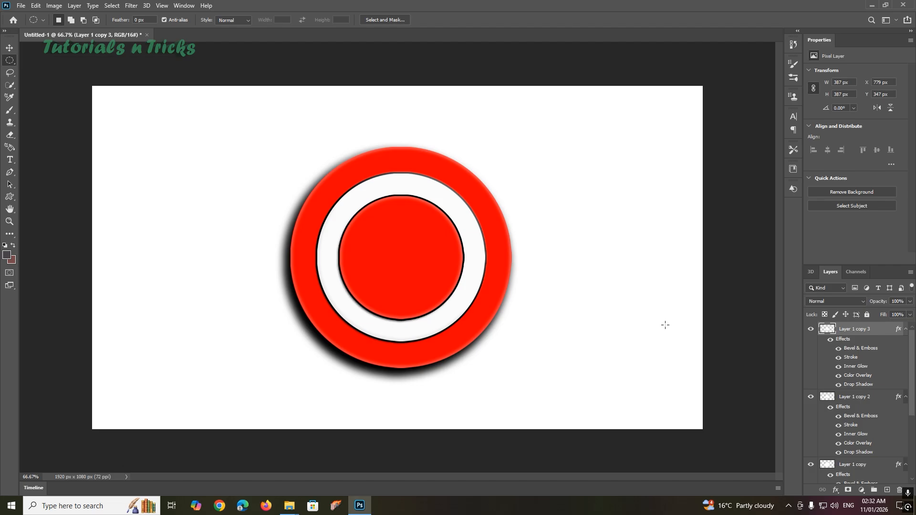
key("ctrl+t")
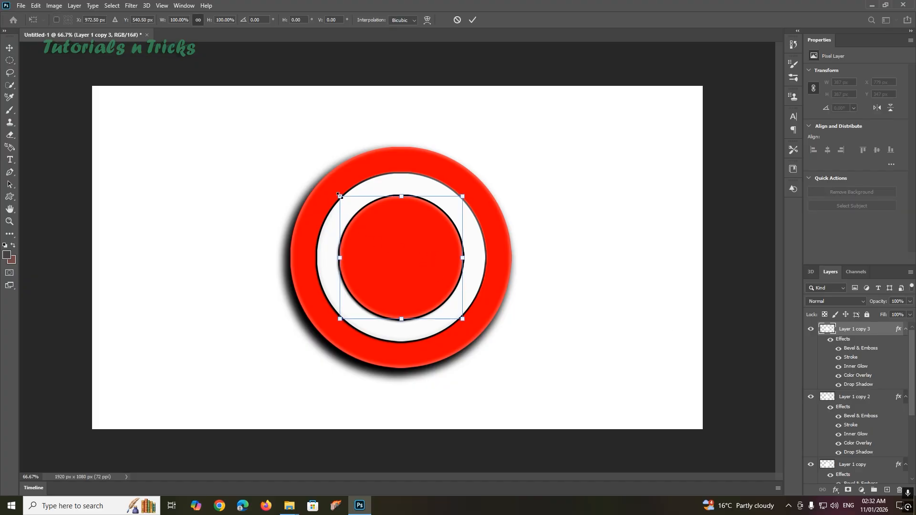
left_click_drag(339, 197, 369, 212)
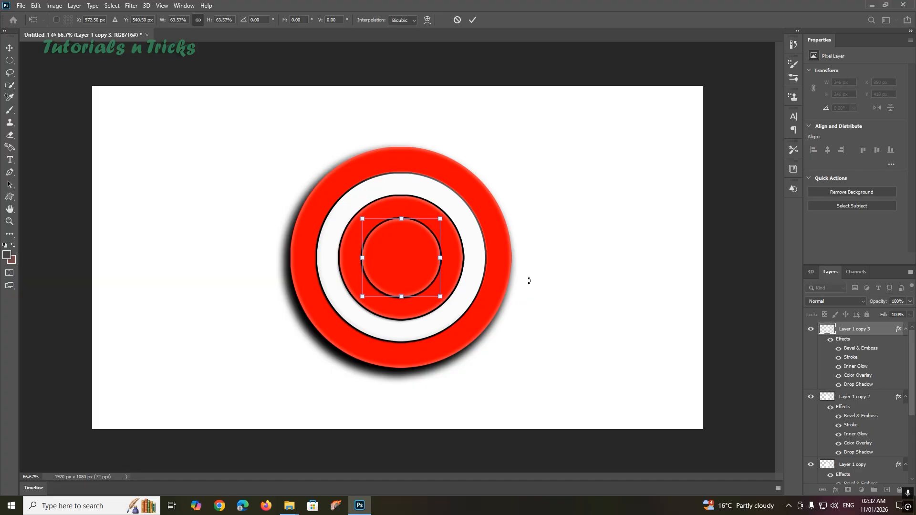
key("Return")
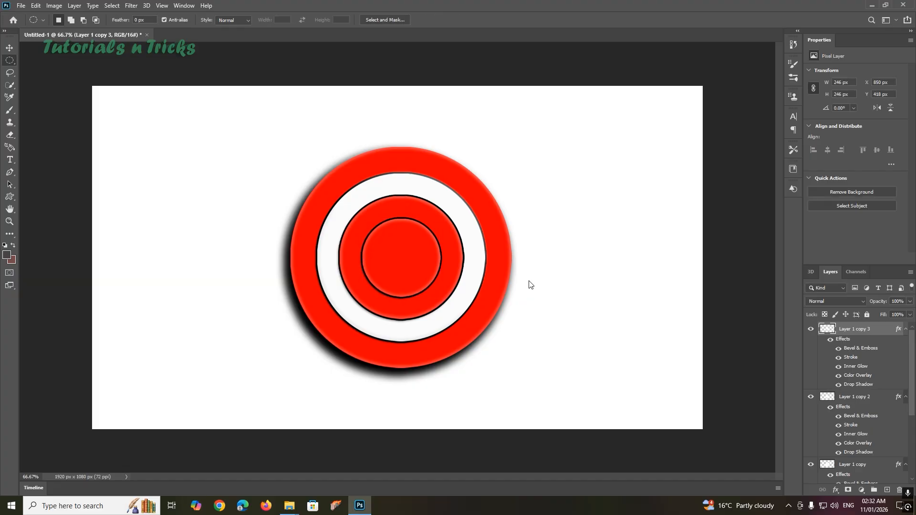
Change the smallest circle's Color Overlay to blue, 142cc2, through its Blending Options.
right_click(825, 331)
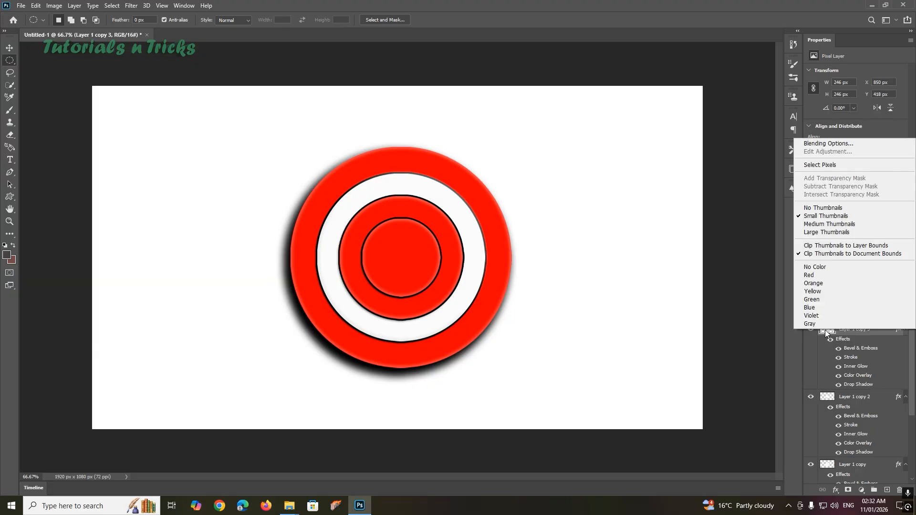
left_click(830, 147)
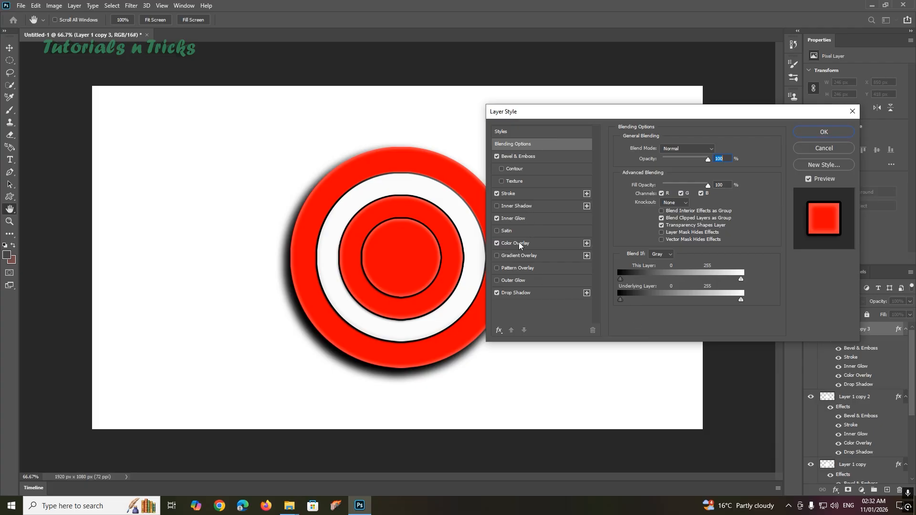
left_click(523, 243)
left_click(722, 152)
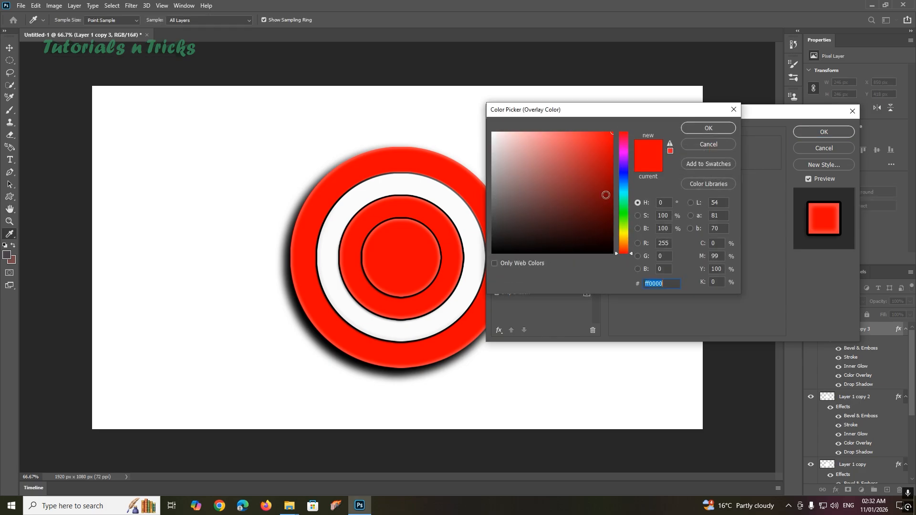
left_click_drag(628, 150, 628, 175)
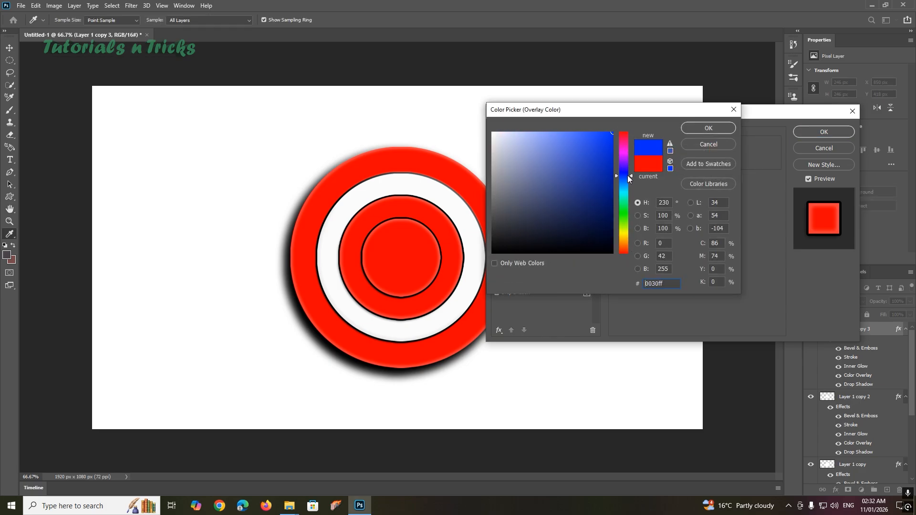
mouse_move(587, 153)
left_mouse_down()
mouse_move(583, 140)
mouse_move(598, 161)
left_mouse_up()
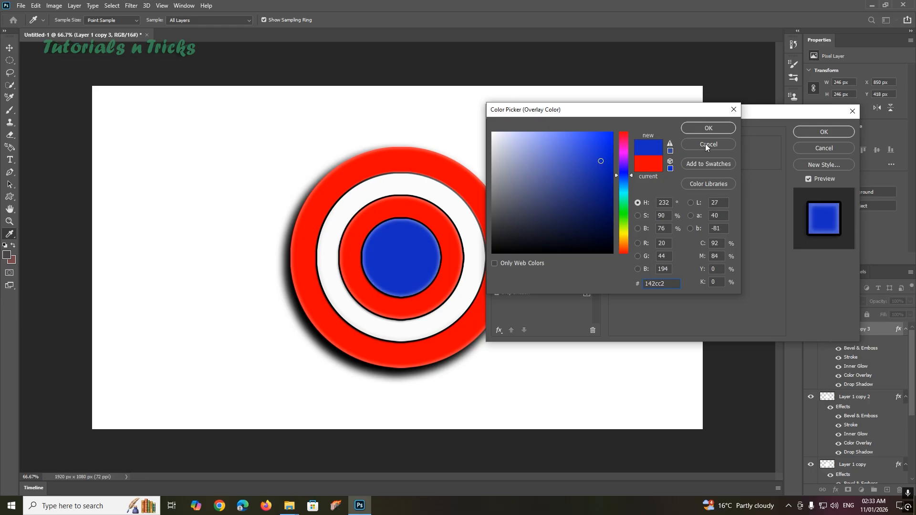
left_click(709, 129)
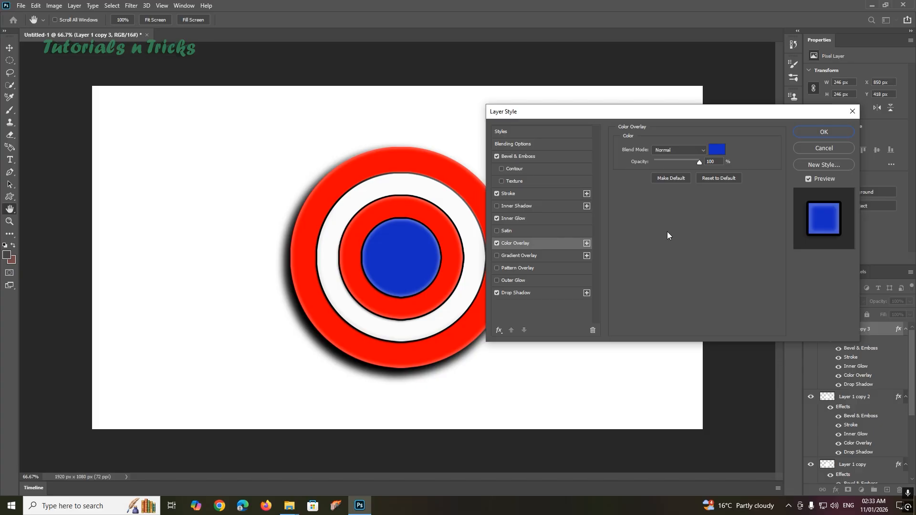
Check the blue circle's Bevel & Emboss settings and reduce its Stroke size to 4 px.
left_click(522, 145)
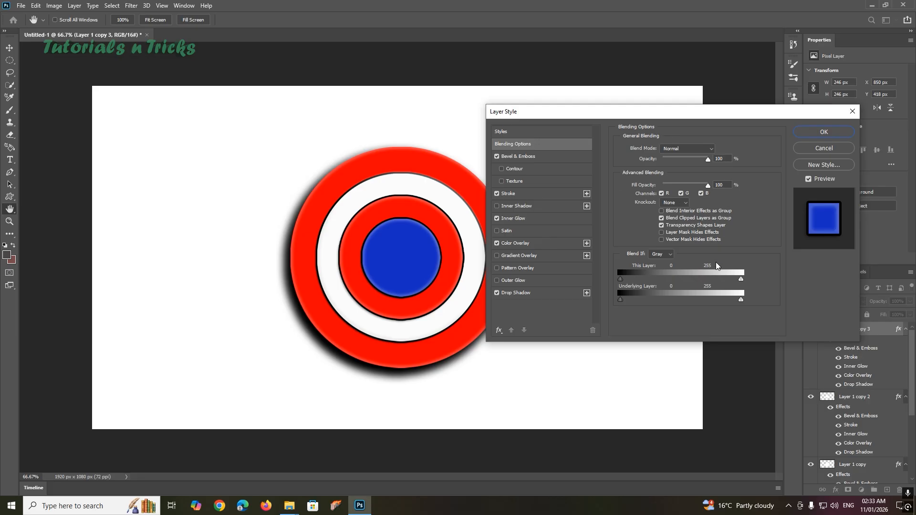
left_click(521, 158)
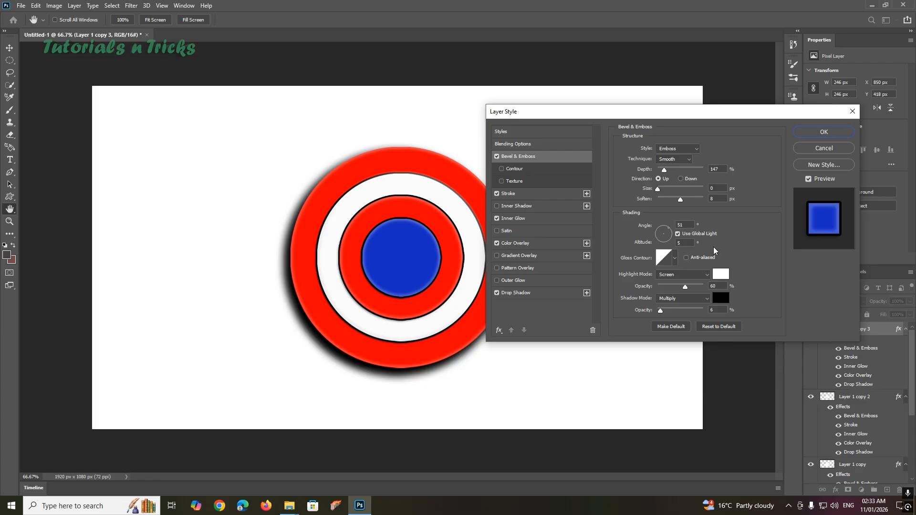
left_click(519, 195)
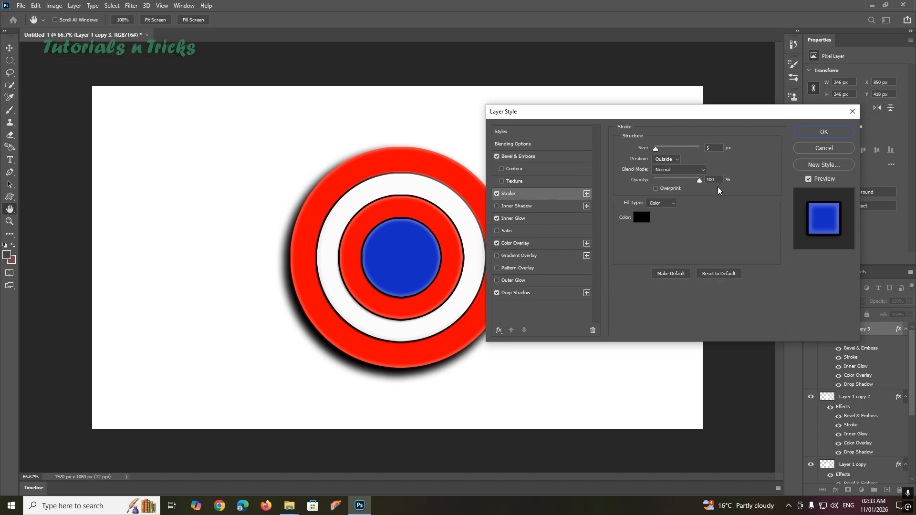
left_click(713, 150)
key("Down")
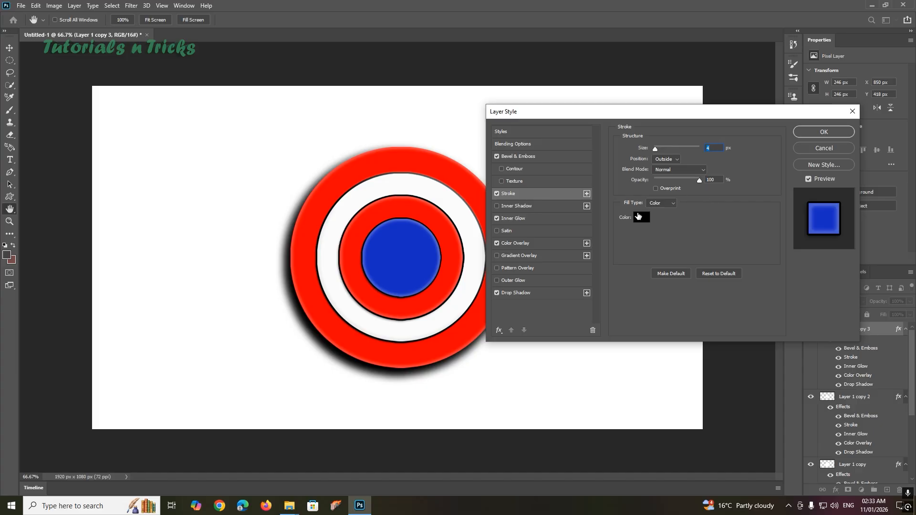
Review the blue circle's Inner Glow, Color Overlay and Drop Shadow settings, and apply the layer style.
left_click(523, 220)
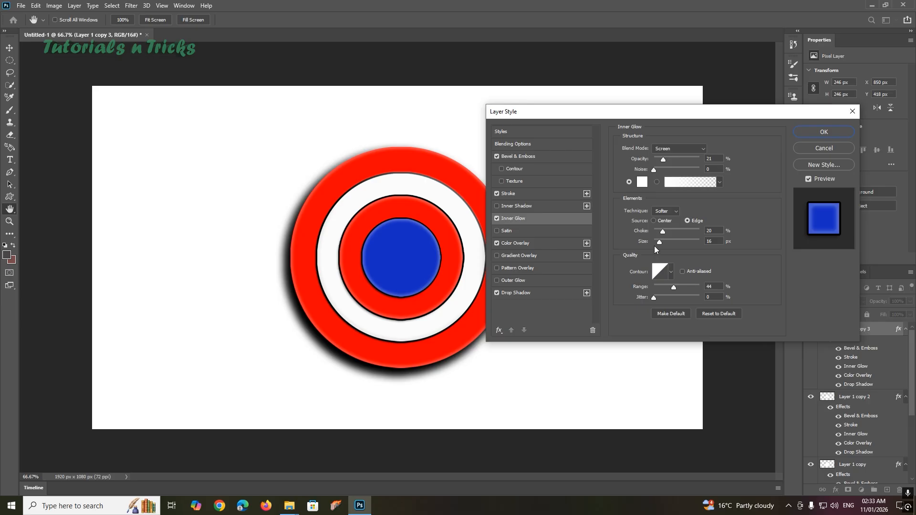
left_click(549, 244)
left_click(528, 295)
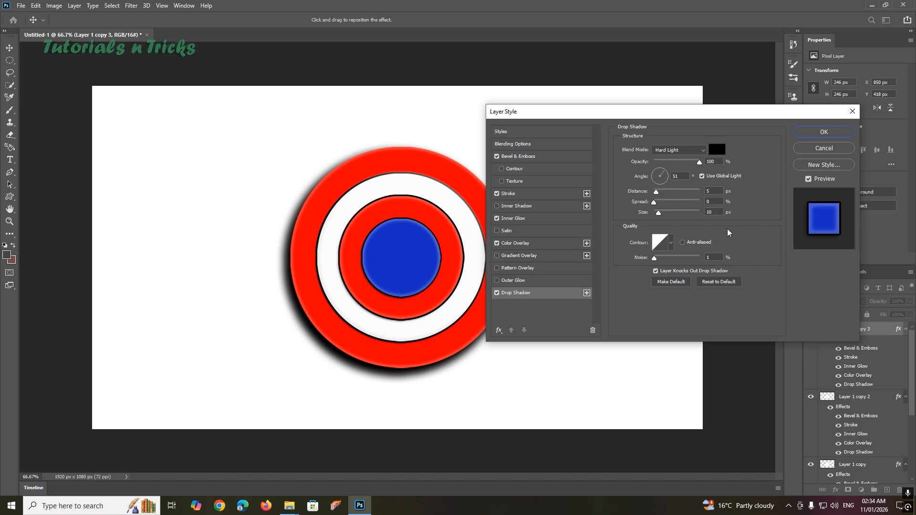
left_click(824, 132)
Try a 3 px Stroke on the blue circle, restore it to 4 px and apply the layer style.
right_click(843, 331)
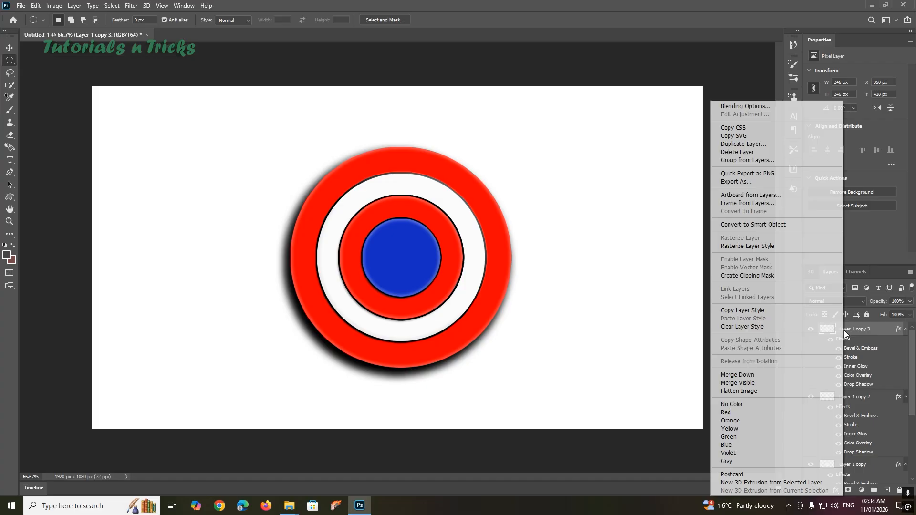
left_click(751, 105)
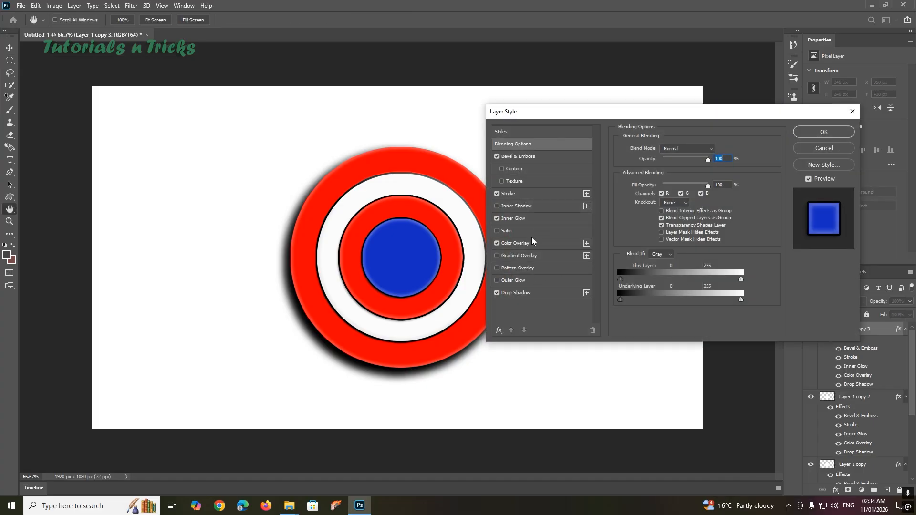
left_click(530, 194)
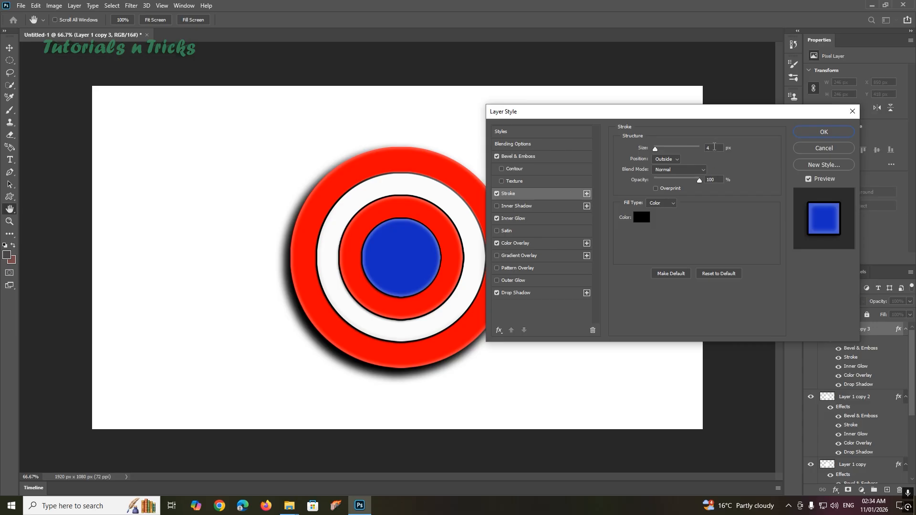
left_click(714, 147)
key("Down")
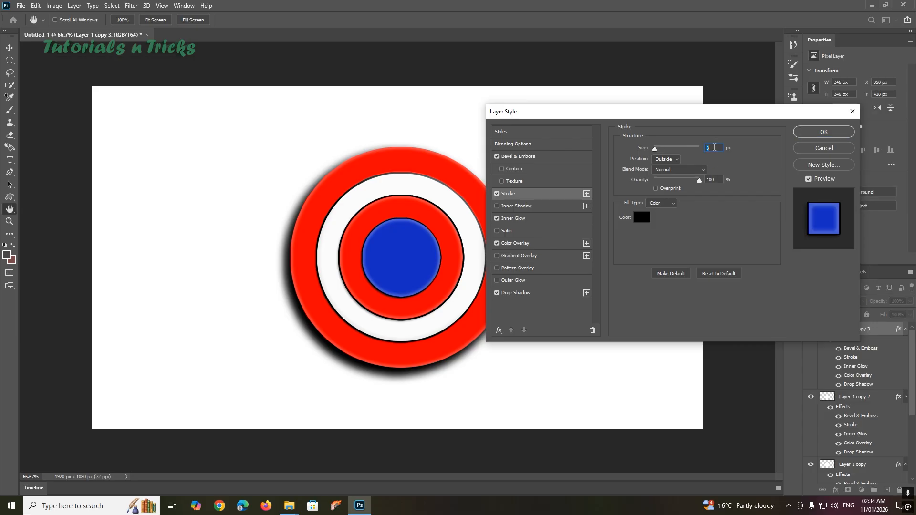
key("Up")
left_click(809, 131)
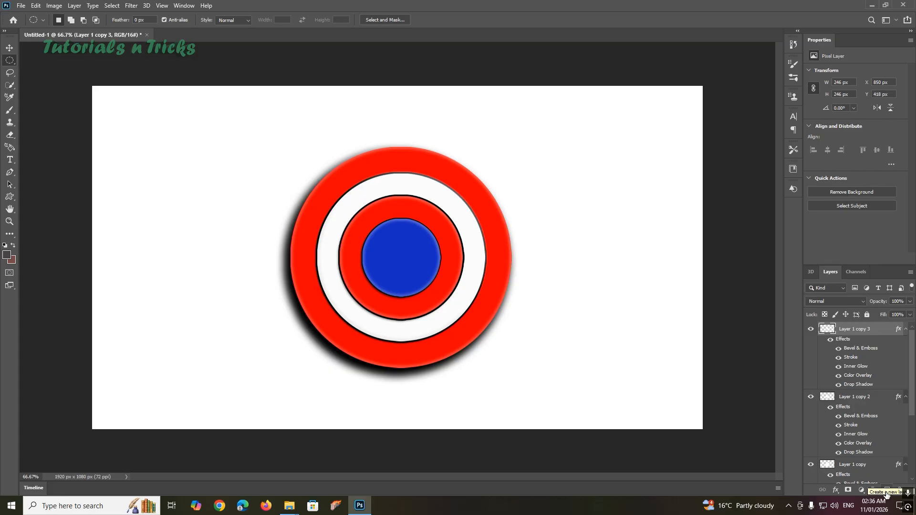
Add an empty layer and find the 5 Point Star in the Shapes library, keeping its name.
left_click(887, 490)
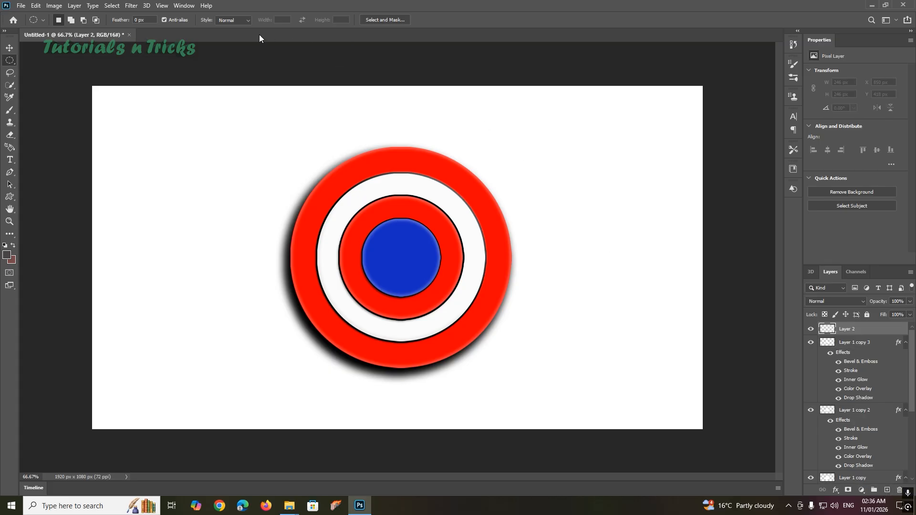
left_click(185, 6)
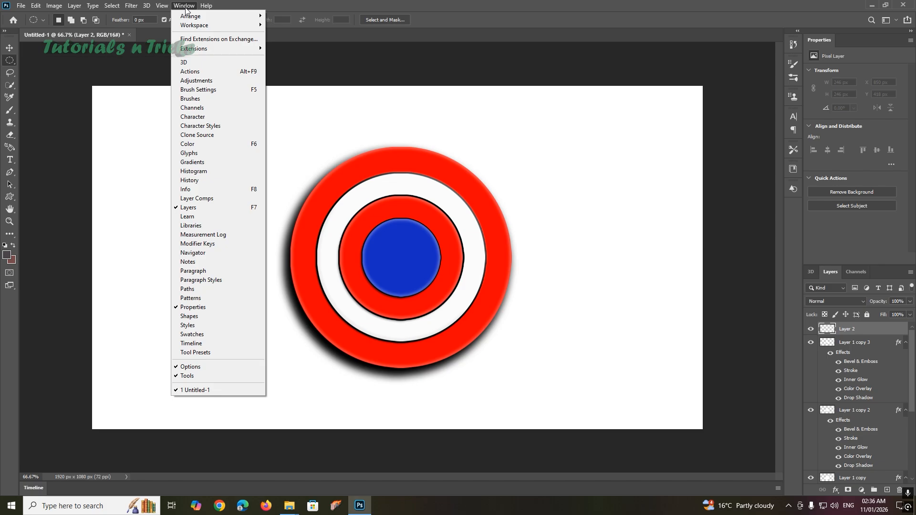
left_click(189, 317)
scroll(780, 238, "down", 5)
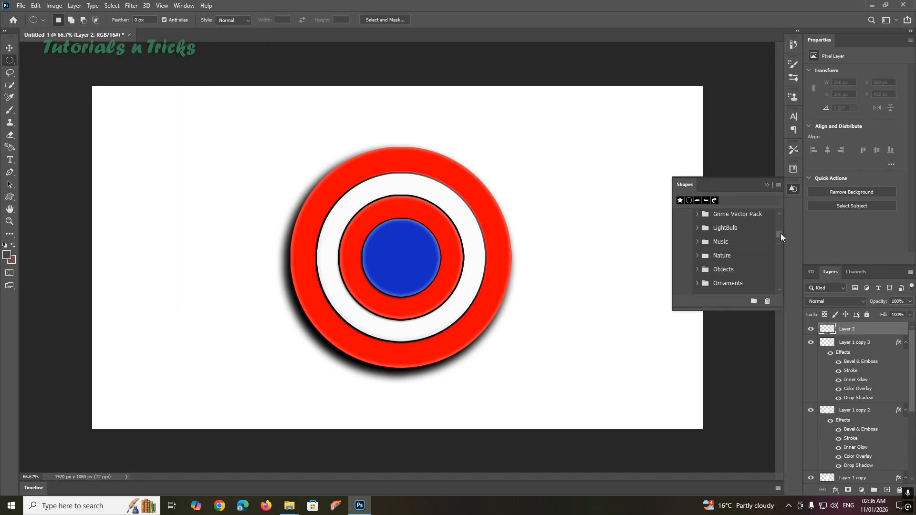
mouse_move(780, 234)
left_mouse_down()
mouse_move(780, 216)
mouse_move(778, 245)
left_mouse_up()
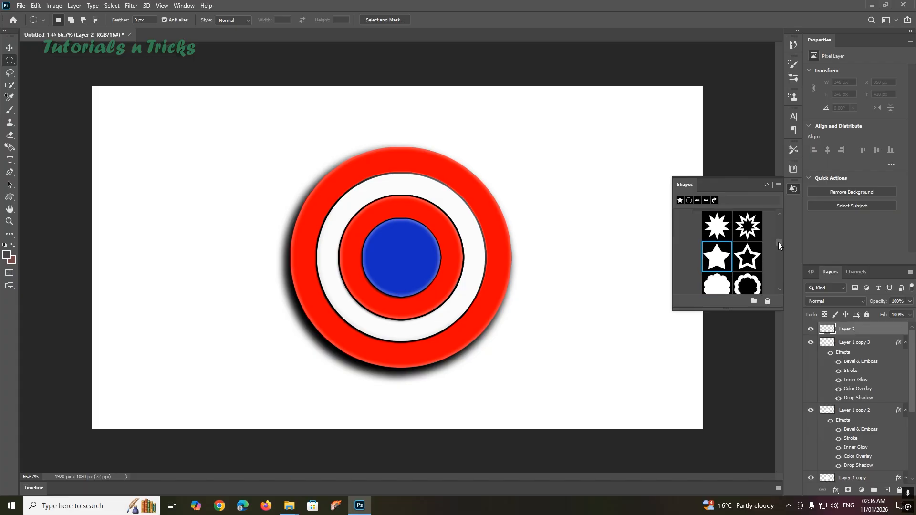
double_click(717, 258)
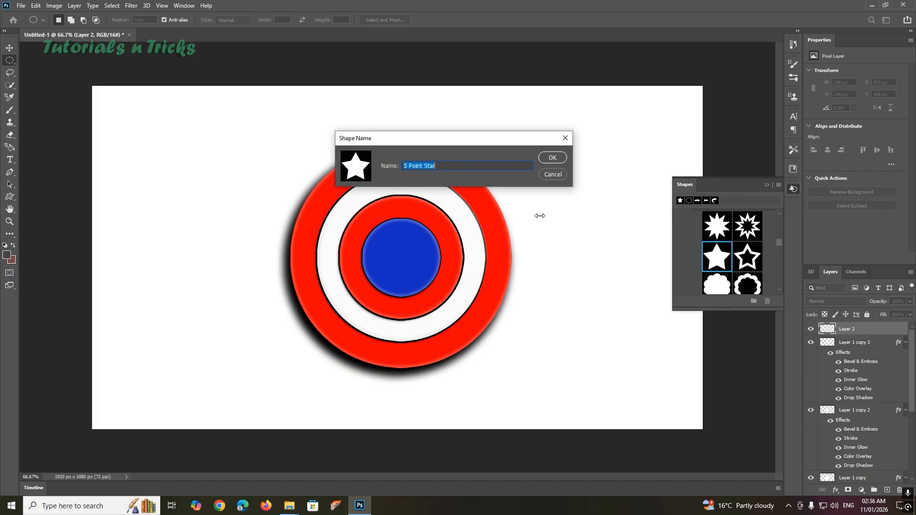
left_click(550, 156)
Place the 5 Point Star over the shield's centre at 100% scale and delete the empty Layer 2.
left_click_drag(718, 257, 397, 258)
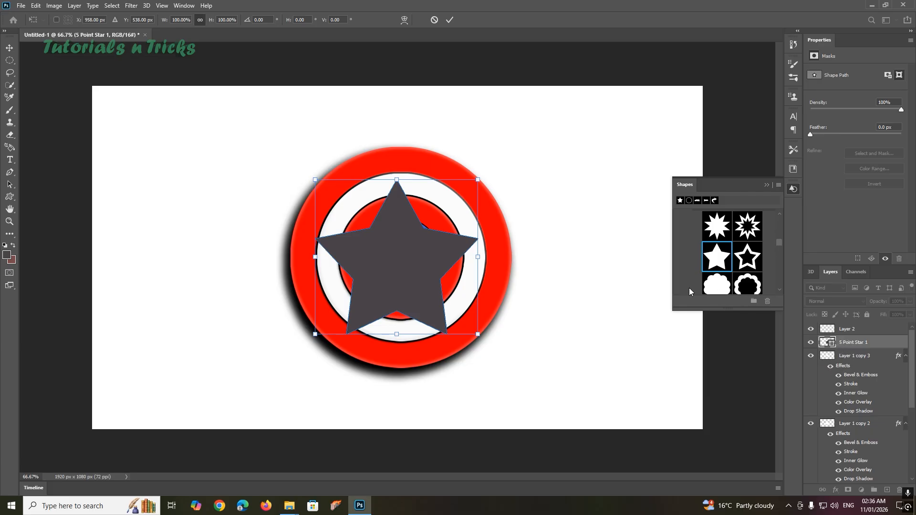
left_click(766, 184)
key("v")
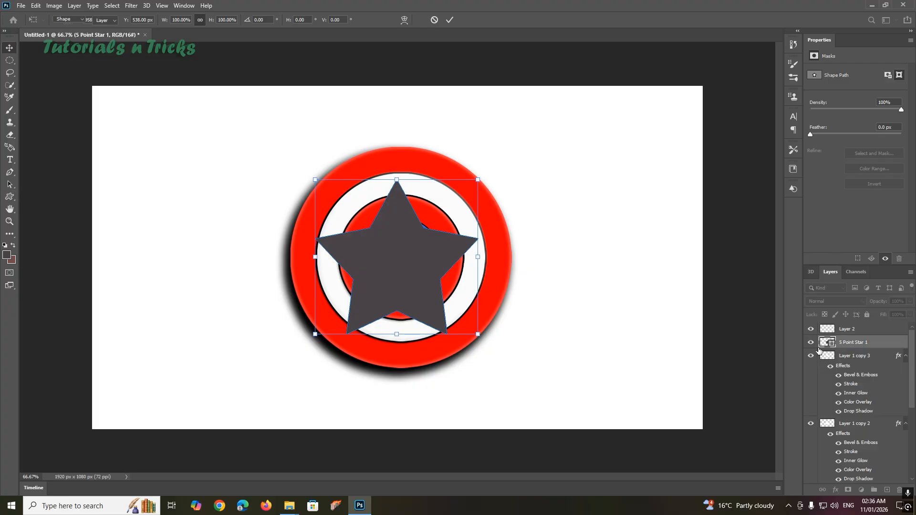
key("Return")
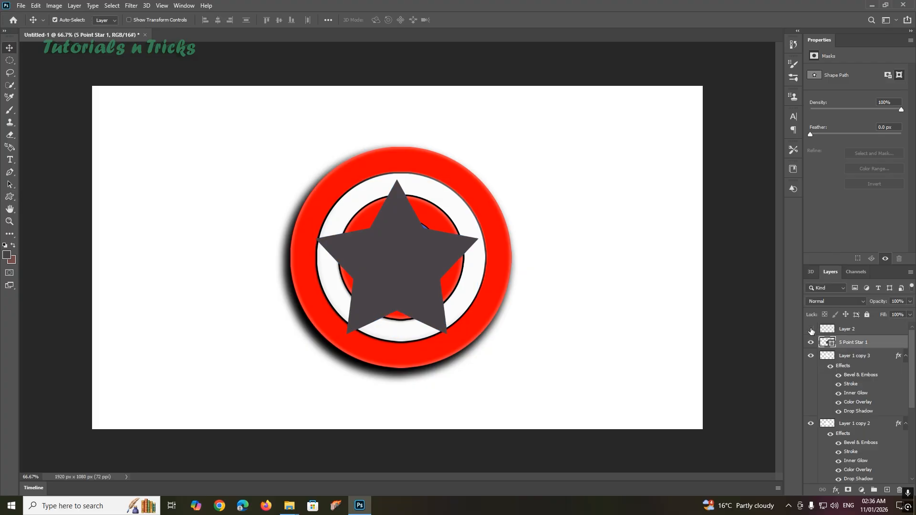
left_click(827, 330)
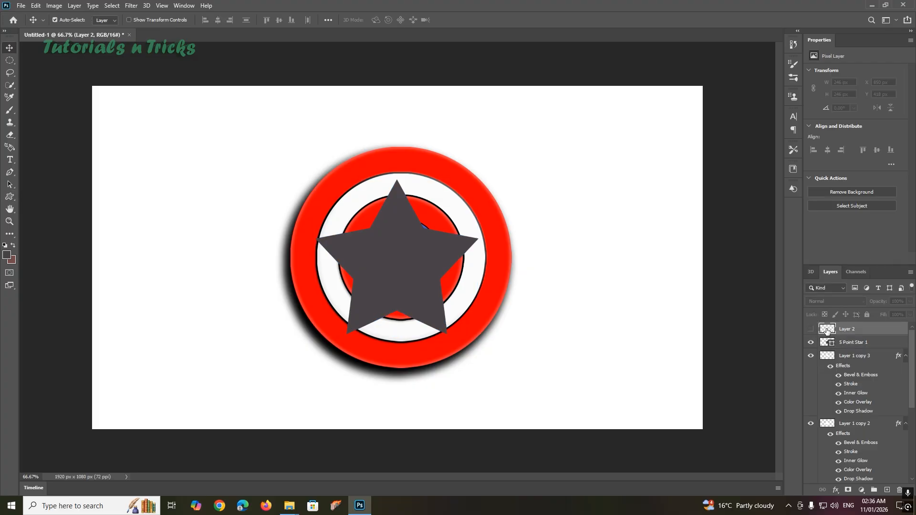
left_click_drag(827, 330, 900, 492)
Scale the star to about 43.5% and move it over the blue circle, to about X 972 px, Y 530 px.
key("ctrl")
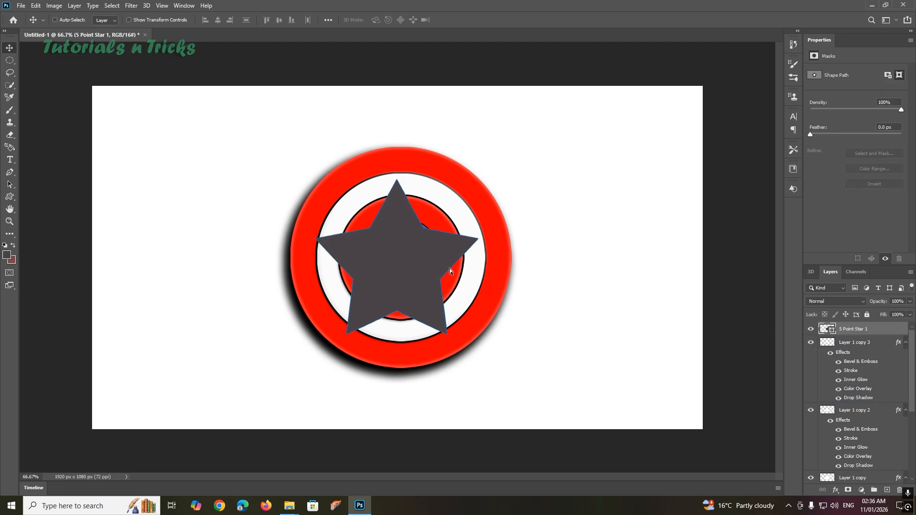
key("ctrl+t")
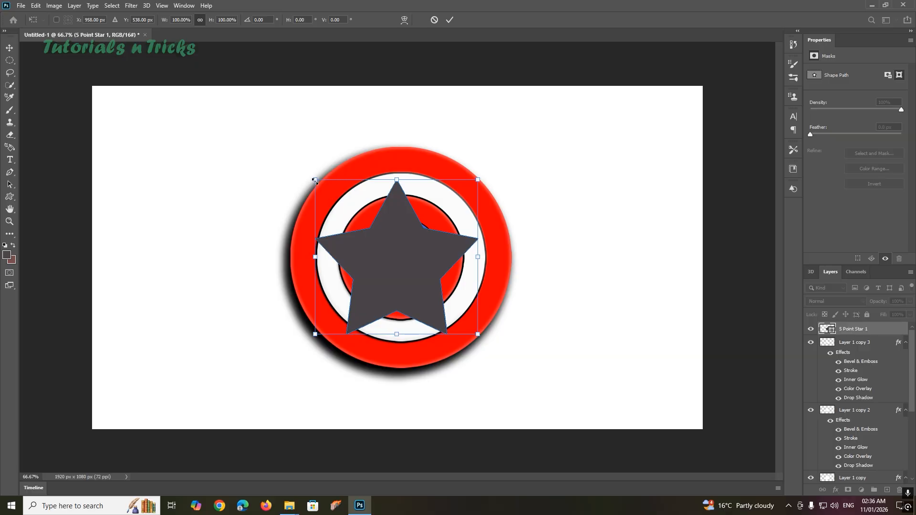
left_click_drag(315, 181, 401, 264)
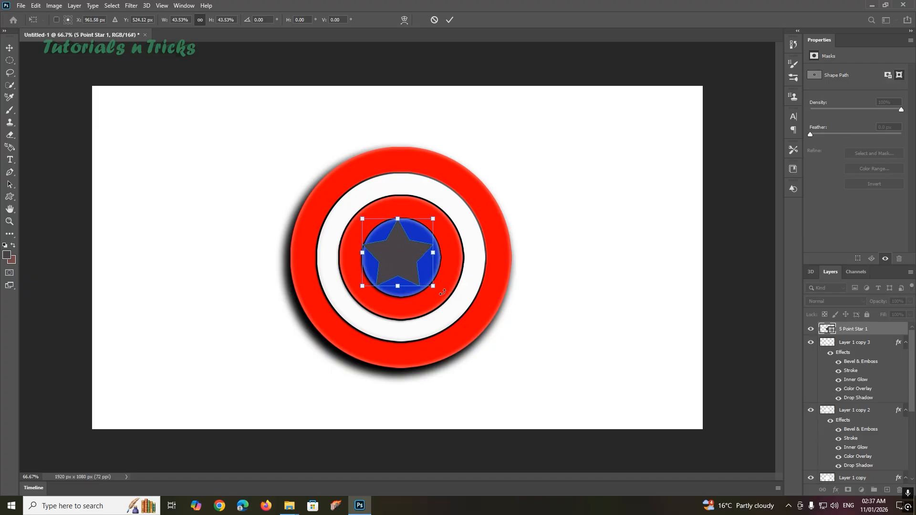
key("Right")
key("Right")
key("Right")
key("Right")
key("Right")
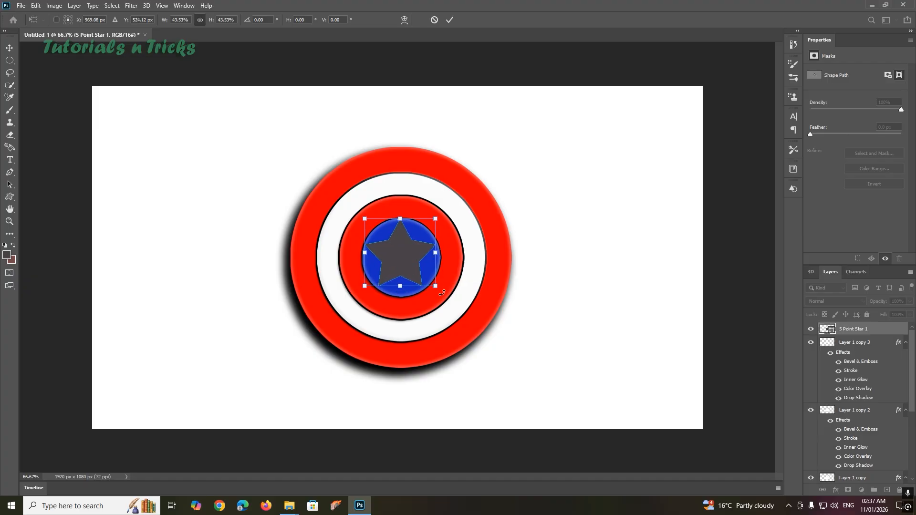
key("Right")
key("Right")
key("Right")
key("Down")
key("Down")
key("Down")
key("Down")
key("Down")
key("Down")
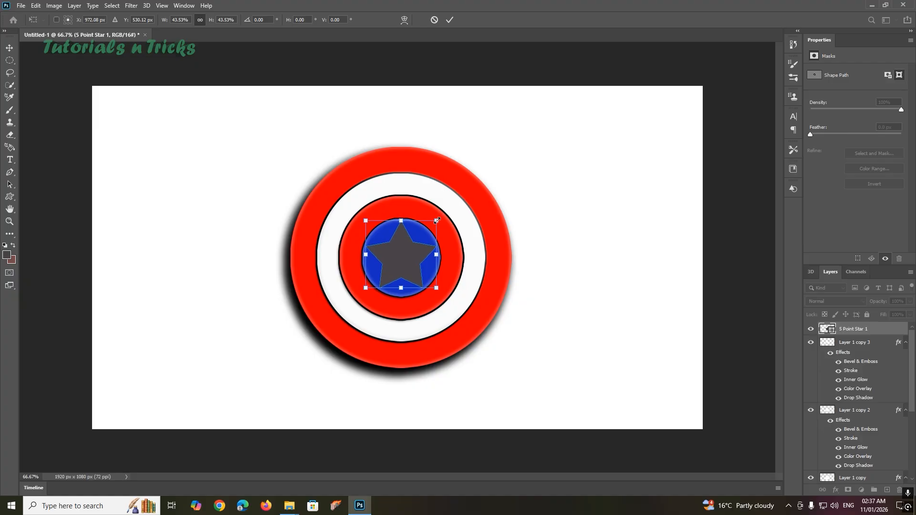
Enlarge the star to about 44.4%, nudge it up a few pixels and apply the transform.
left_click_drag(438, 219, 437, 218)
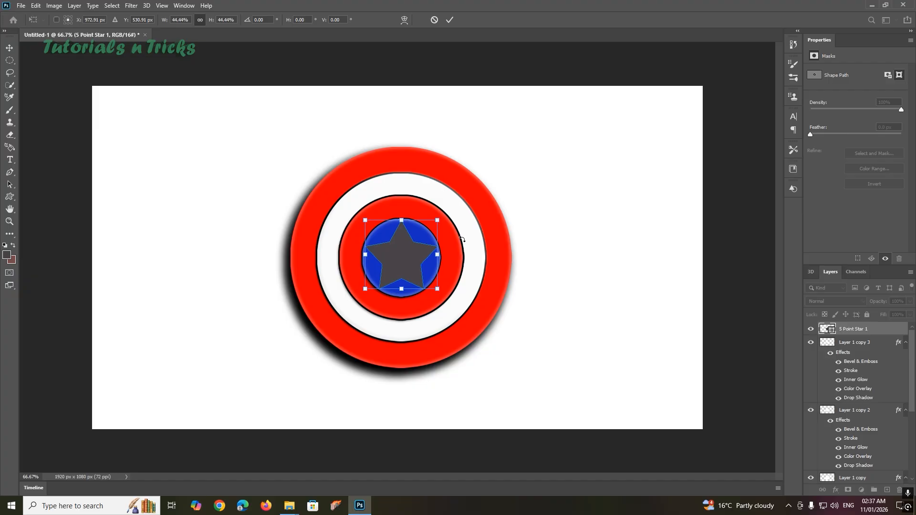
key("Up")
key("Up")
key("Up")
key("Return")
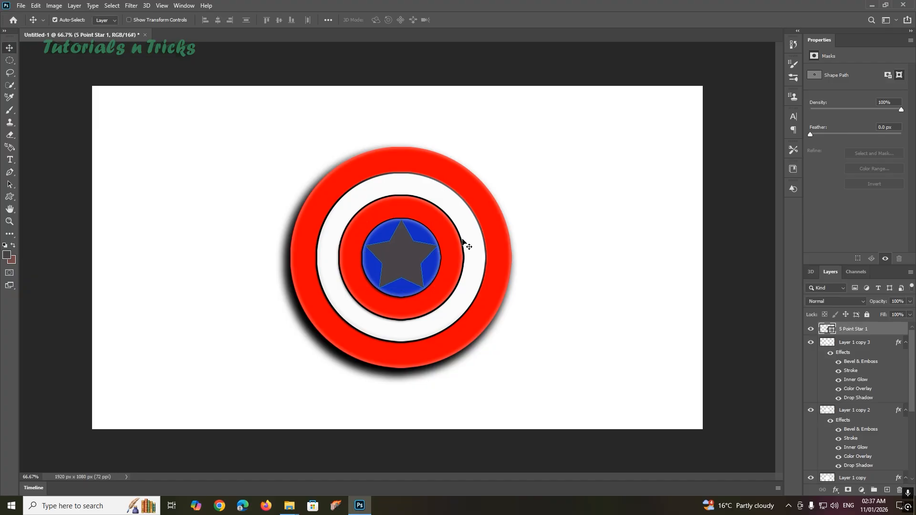
Add a white Color Overlay, ffffff, to the star through its Blending Options.
right_click(822, 333)
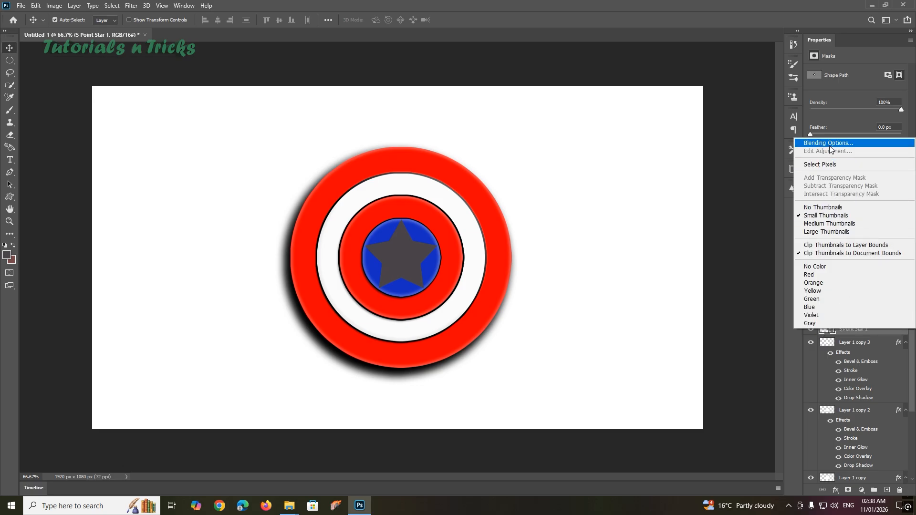
left_click(829, 145)
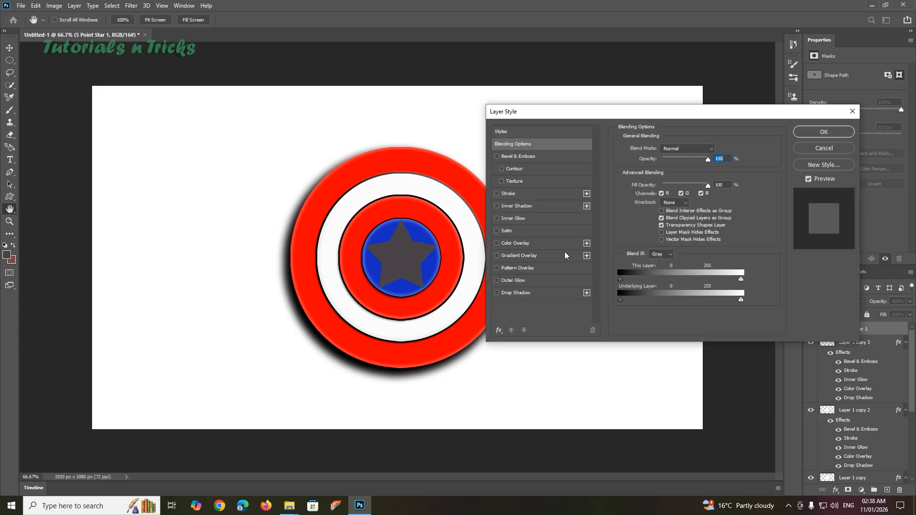
left_click(520, 244)
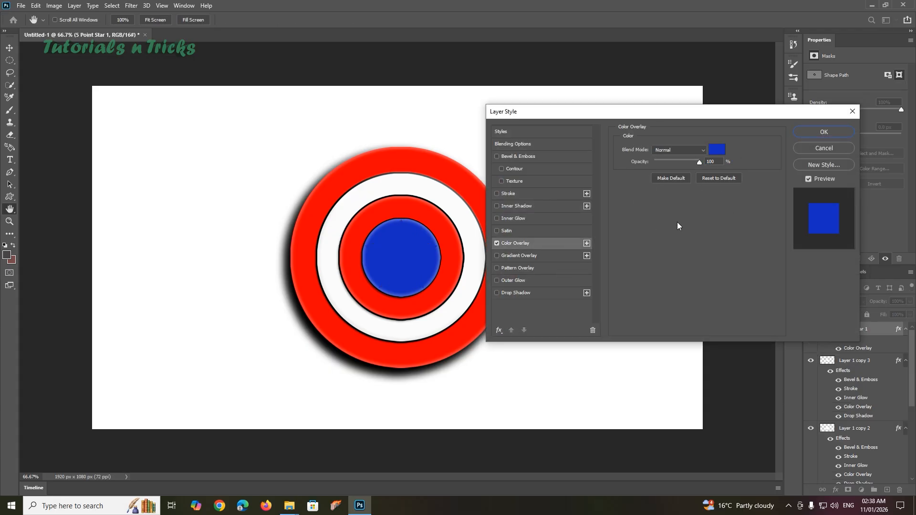
left_click(716, 150)
type("ffffff")
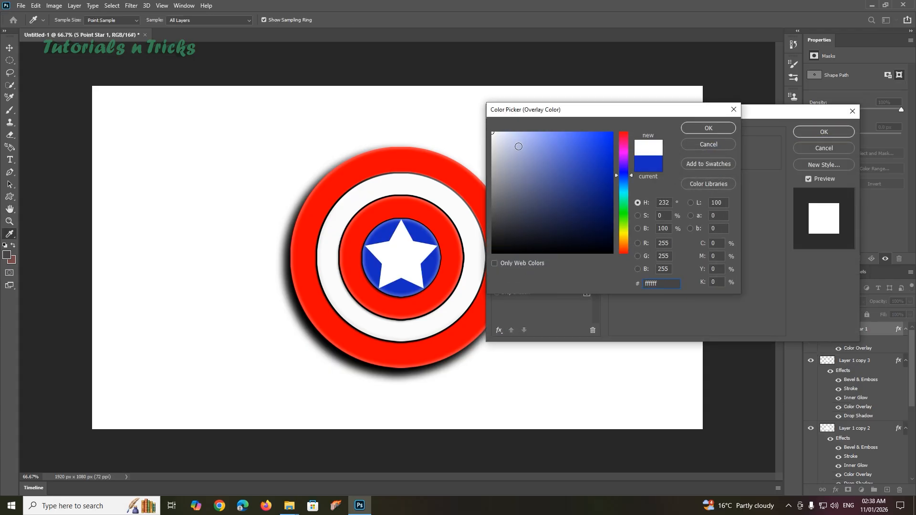
left_click_drag(507, 144, 484, 121)
left_click(711, 130)
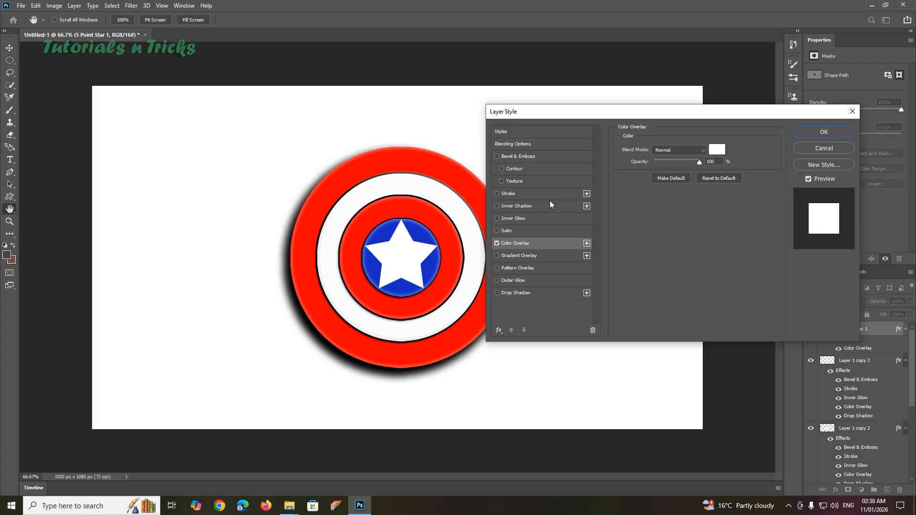
Enable Bevel & Emboss on the star with the Emboss style at 147% depth, and add a 2 px black outside Stroke.
left_click(530, 144)
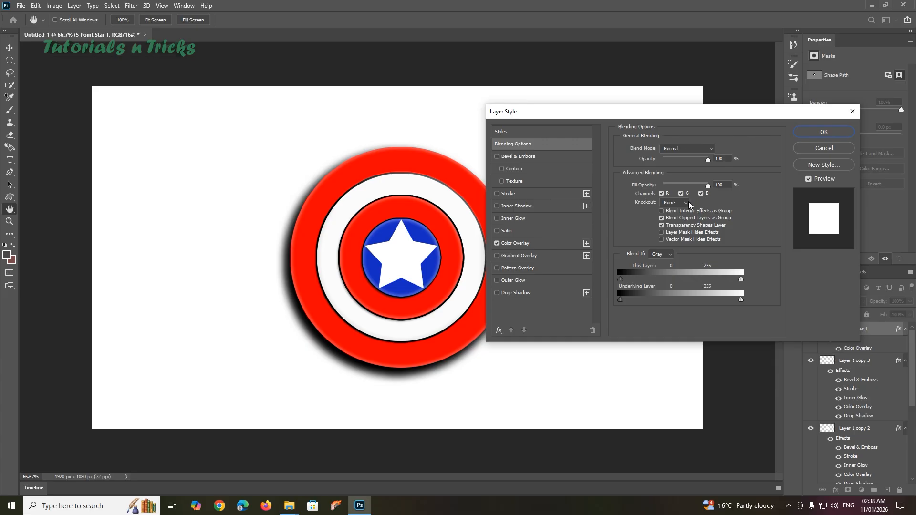
left_click(531, 158)
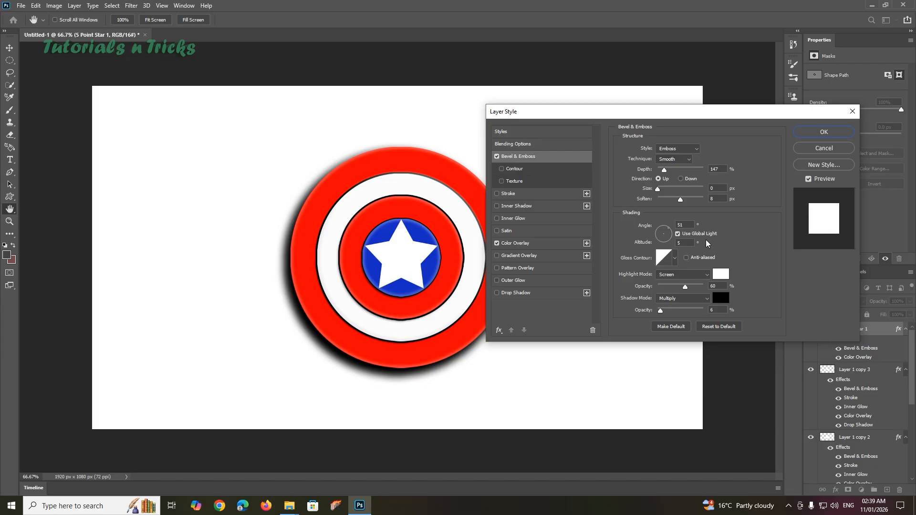
left_click(522, 195)
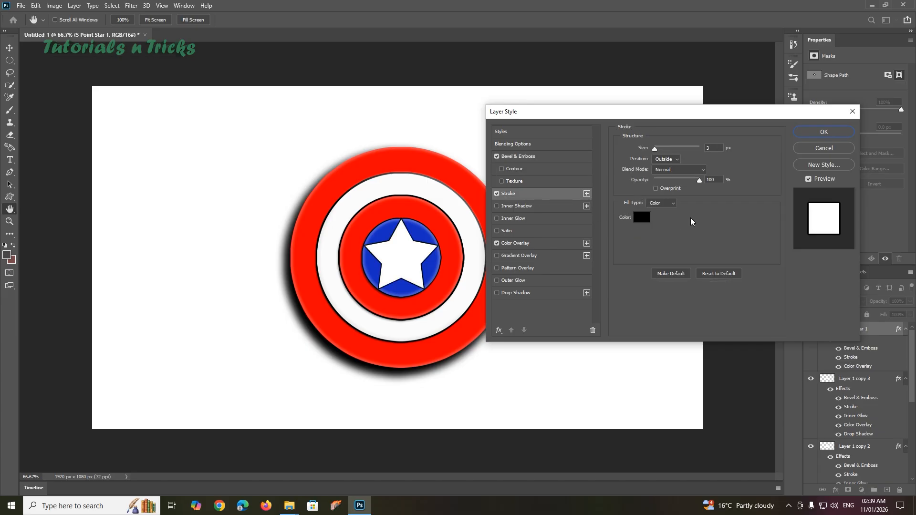
left_click(712, 149)
key("Down")
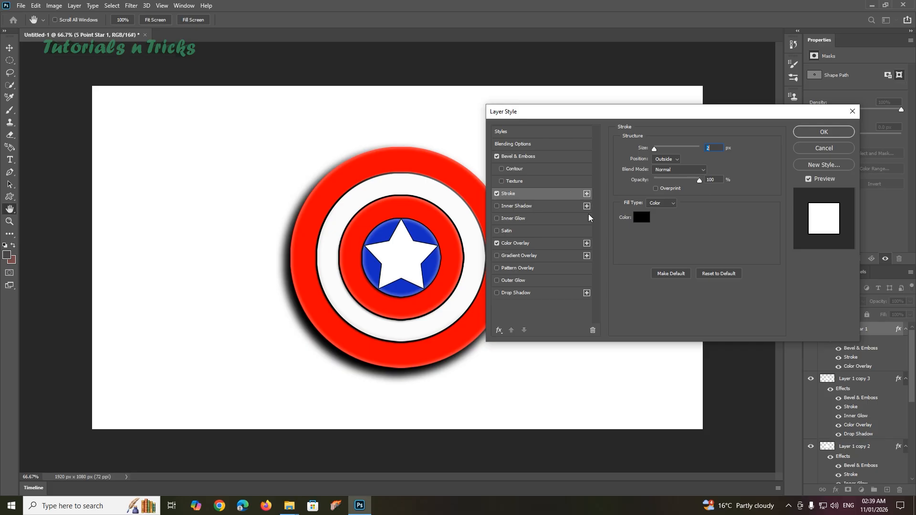
Add an Inner Shadow to the star with 22% opacity and 0 px distance.
left_click(517, 207)
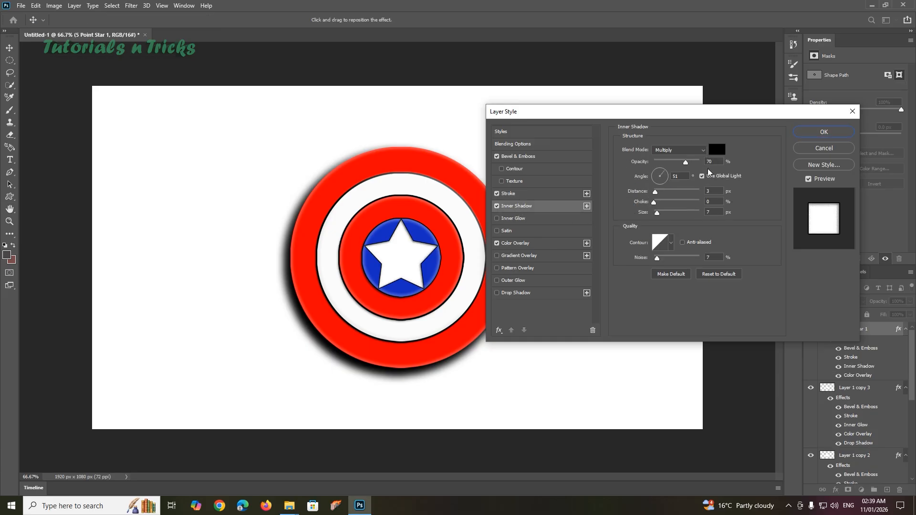
left_click_drag(686, 162, 665, 165)
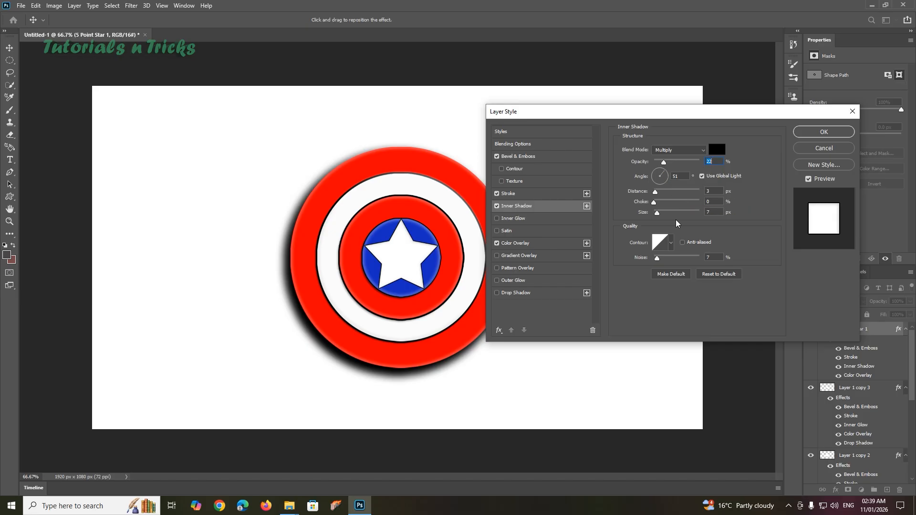
left_click_drag(655, 191, 662, 197)
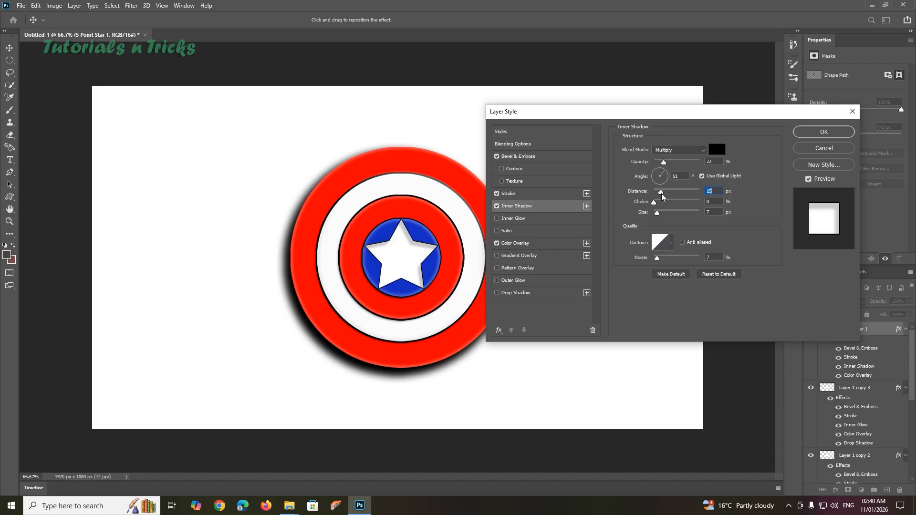
left_click_drag(661, 196, 654, 200)
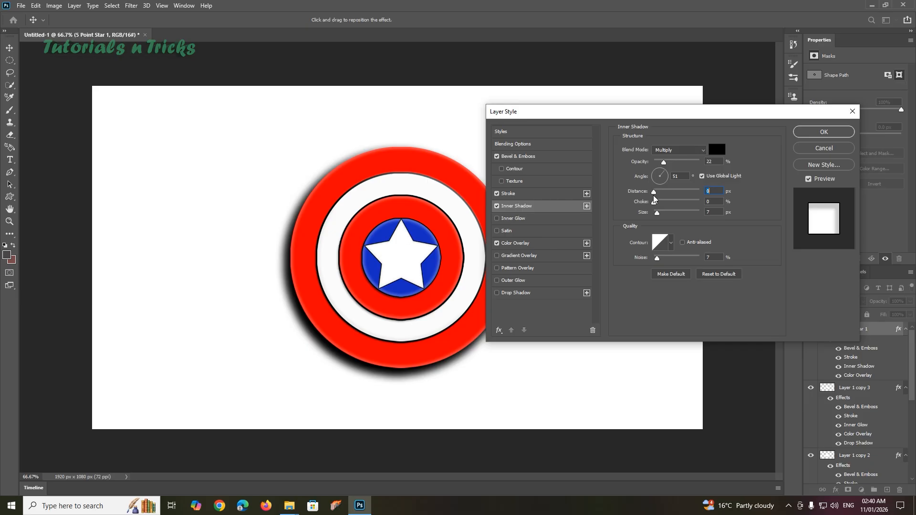
Try the Inside position for the star's Stroke and return it to Outside.
left_click(551, 194)
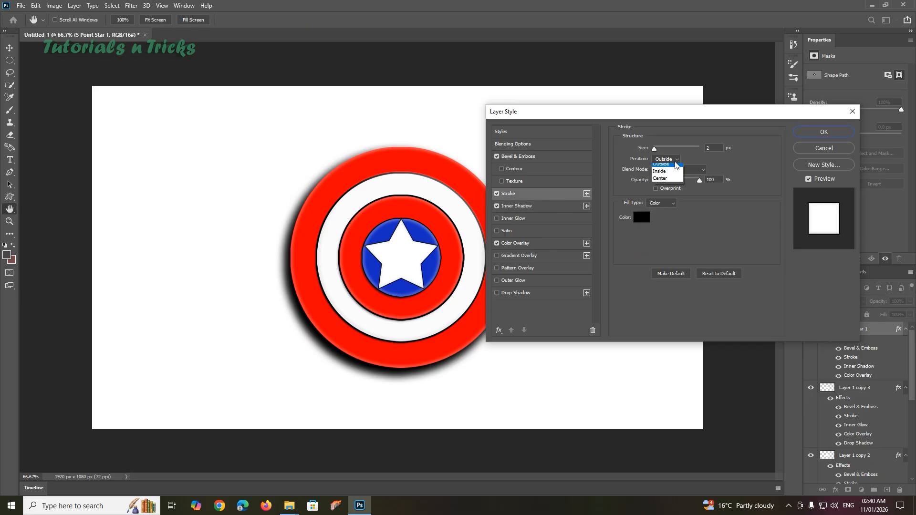
left_click(662, 170)
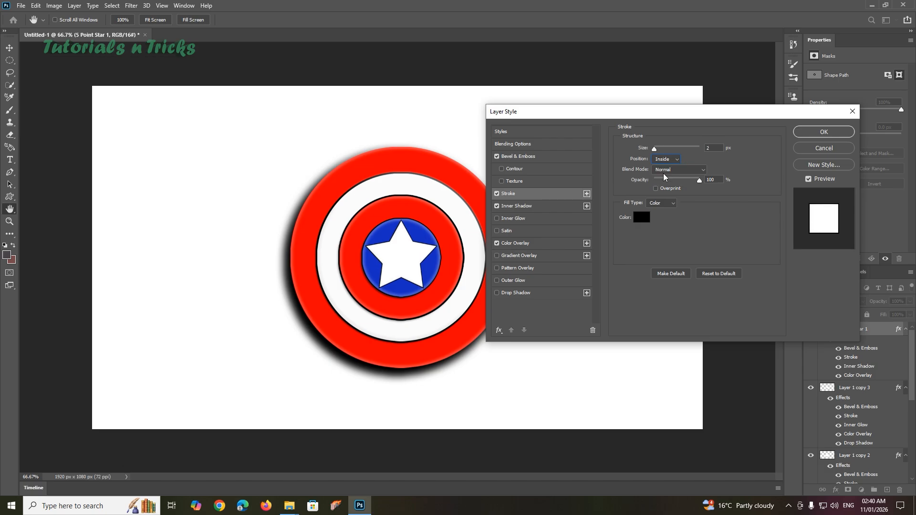
left_click(675, 159)
left_click(667, 167)
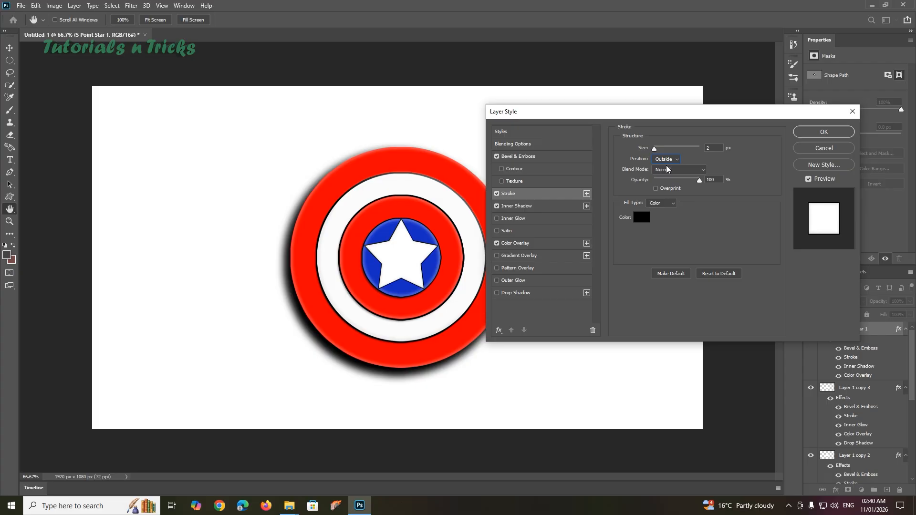
Set the star's Inner Shadow size to 8 px and enable a white Inner Glow with 21% opacity and 16 px size.
left_click(540, 205)
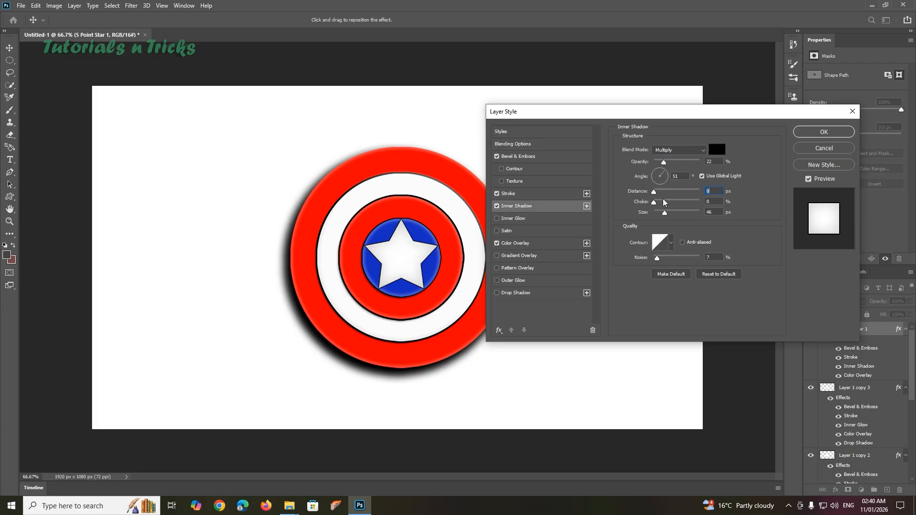
left_click_drag(665, 213, 659, 216)
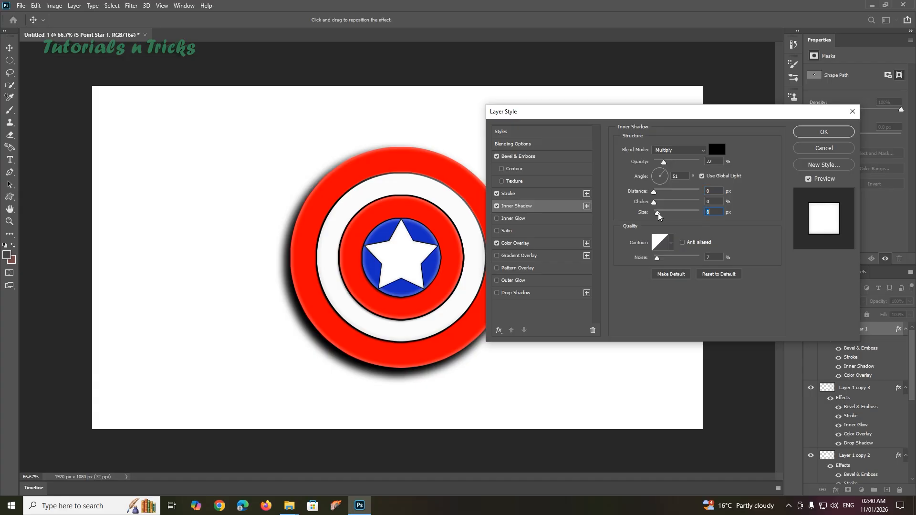
left_click(529, 220)
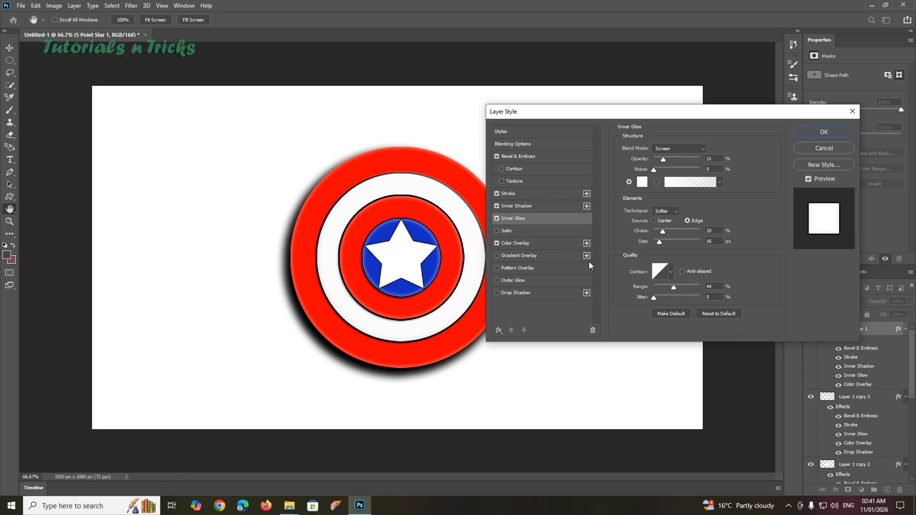
Add a Hard Light Drop Shadow to the star with 100% opacity, 5 px distance and a minimal size, and apply the layer style.
left_click(533, 298)
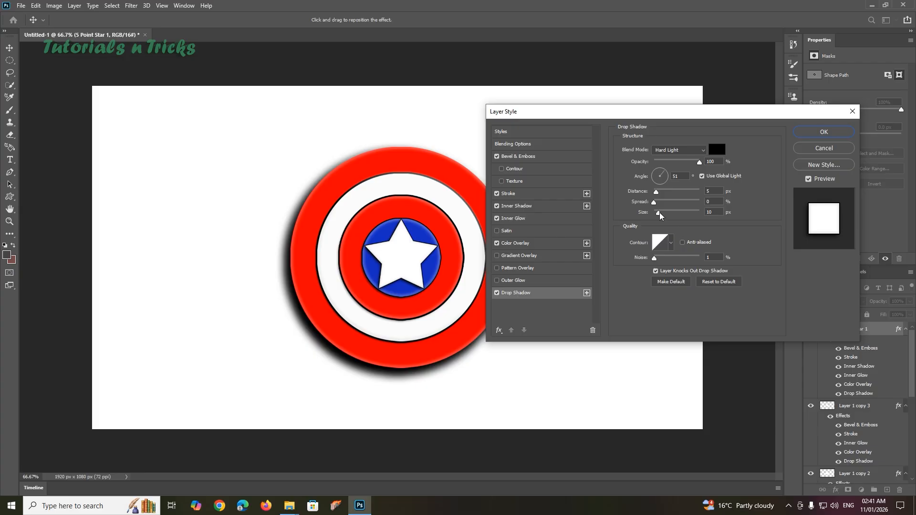
left_click_drag(659, 216, 653, 217)
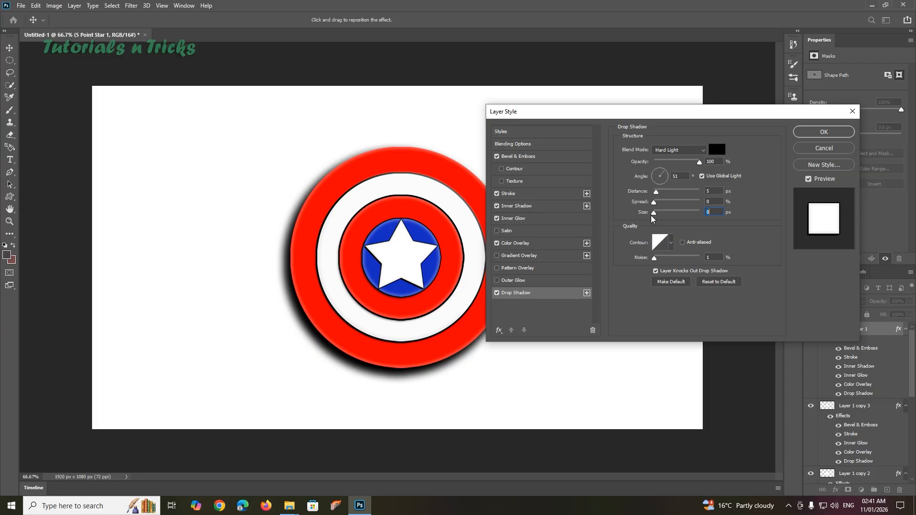
key("Up")
key("Up")
left_click(815, 137)
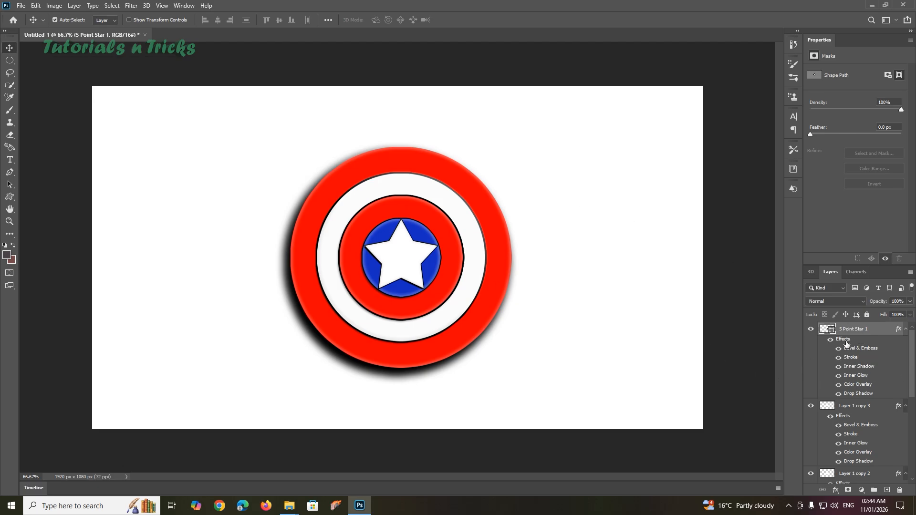
Group the star layer and all the circle layers, excluding the Background, into one Pass Through group.
left_click(848, 406)
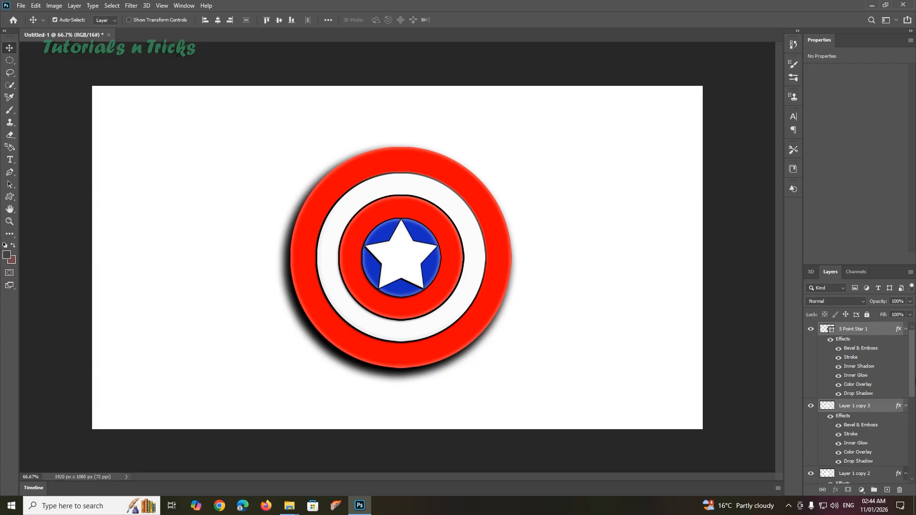
left_click_drag(914, 367, 912, 439)
left_click(854, 401, "shift")
left_click(852, 385, "shift")
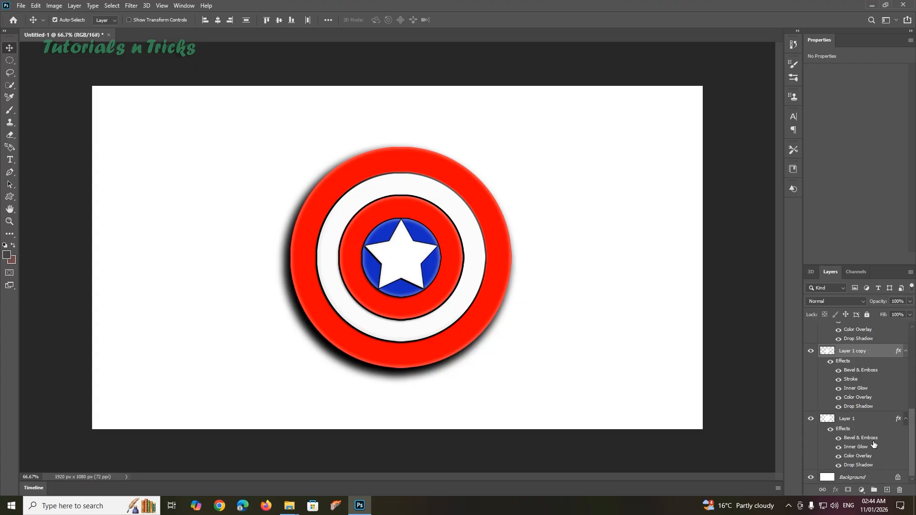
left_click(848, 419, "shift")
right_click(844, 419)
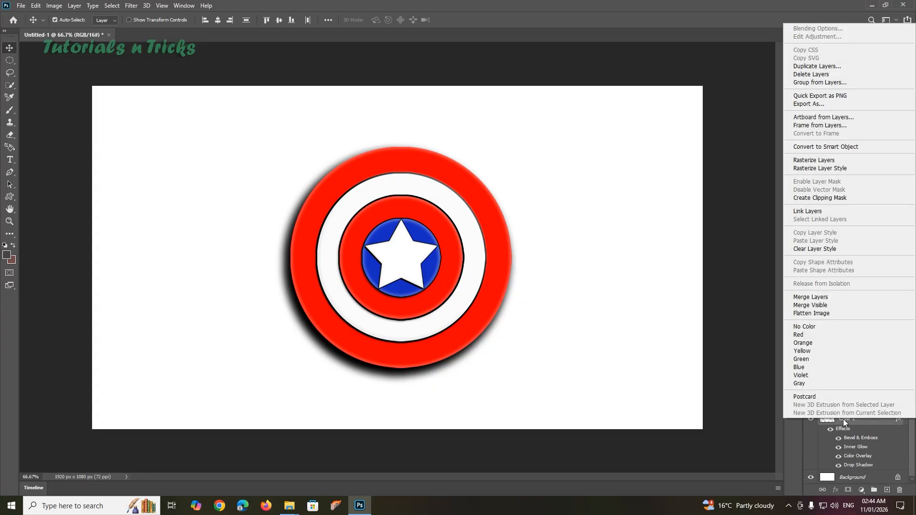
left_click(820, 83)
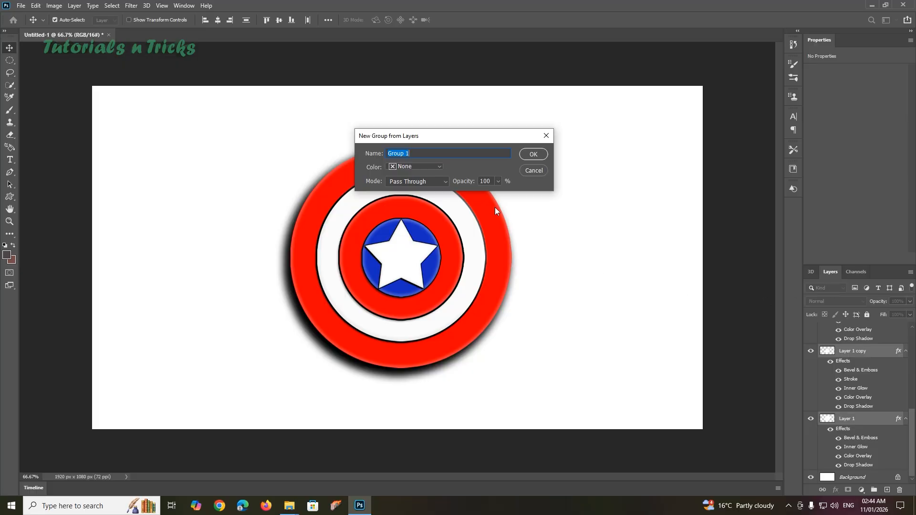
left_click(533, 154)
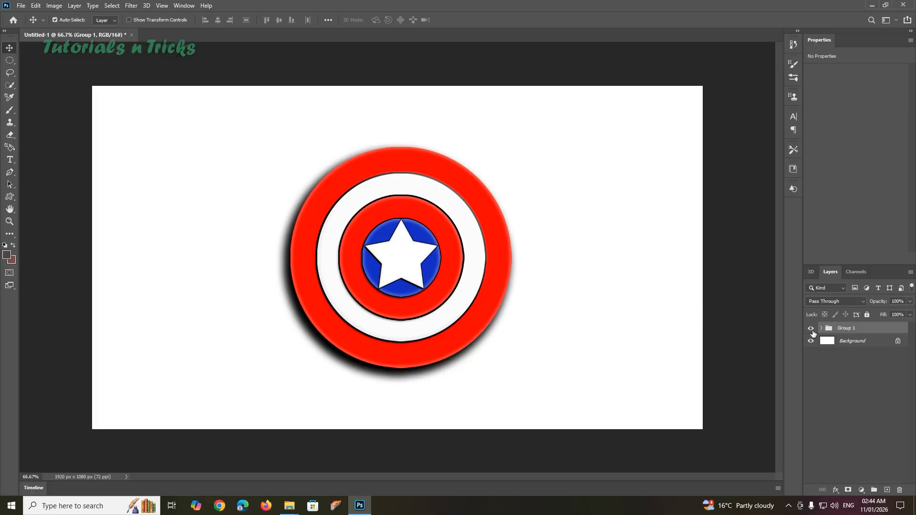
Place silver-metallic-background from File Explorer directly above the Background layer, enlarged to about 133.6% to cover the whole canvas.
left_click(839, 344)
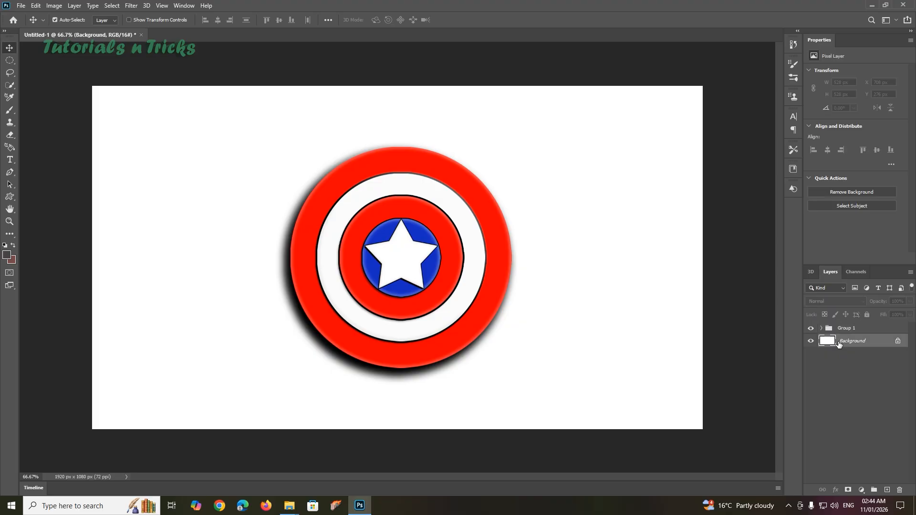
mouse_move(290, 512)
left_click(292, 502)
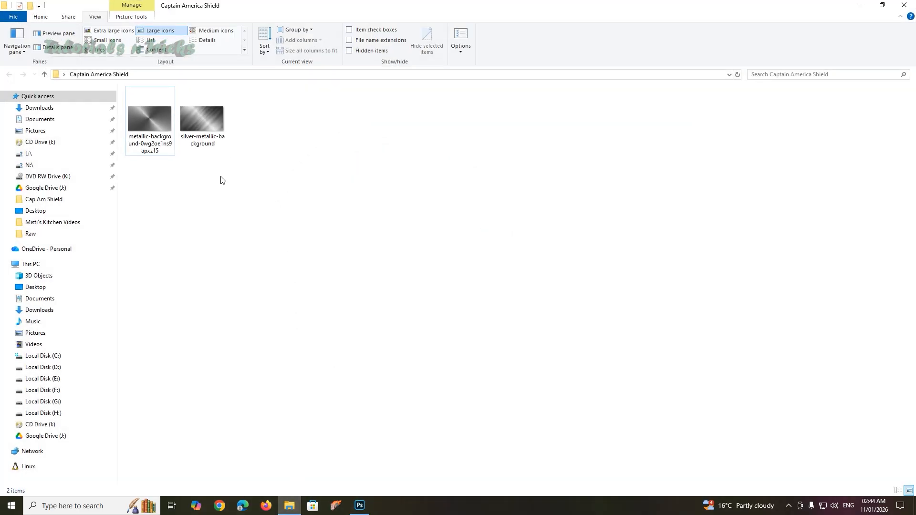
left_click(205, 125)
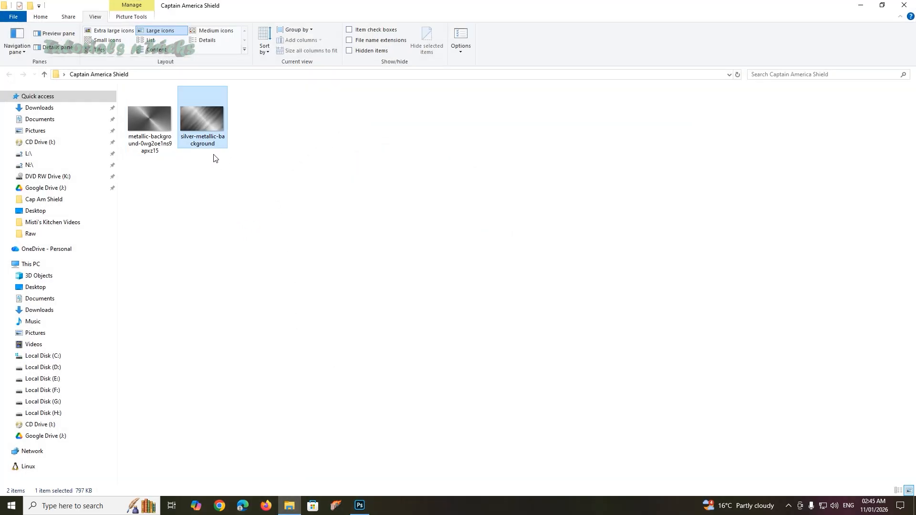
left_click_drag(197, 115, 235, 238)
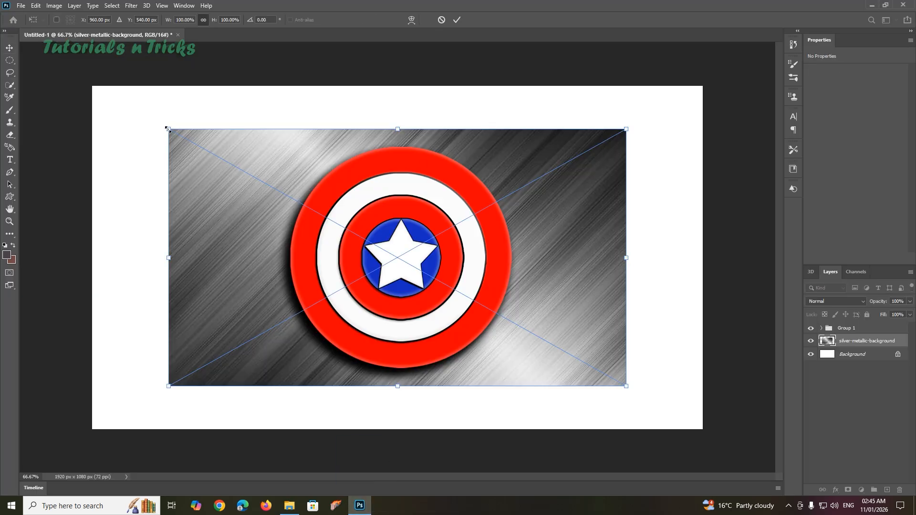
left_click_drag(169, 129, 91, 86)
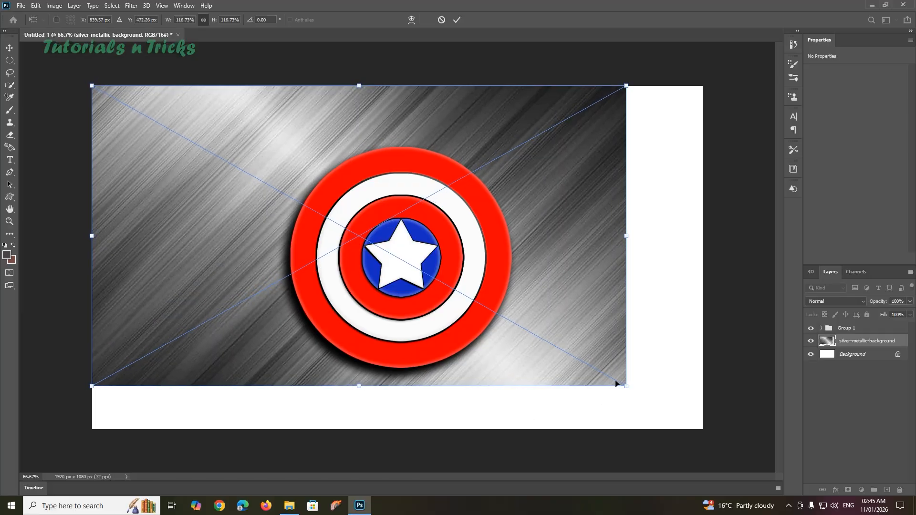
left_click_drag(625, 386, 701, 429)
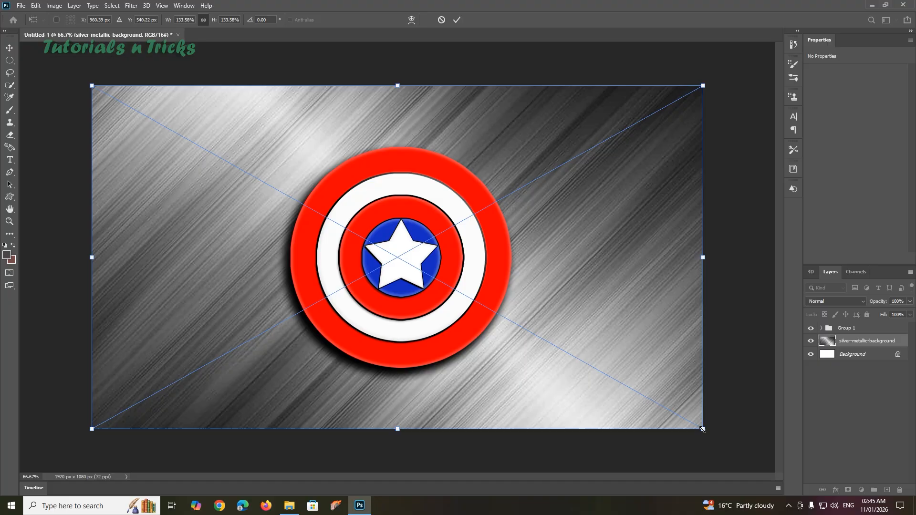
key("Return")
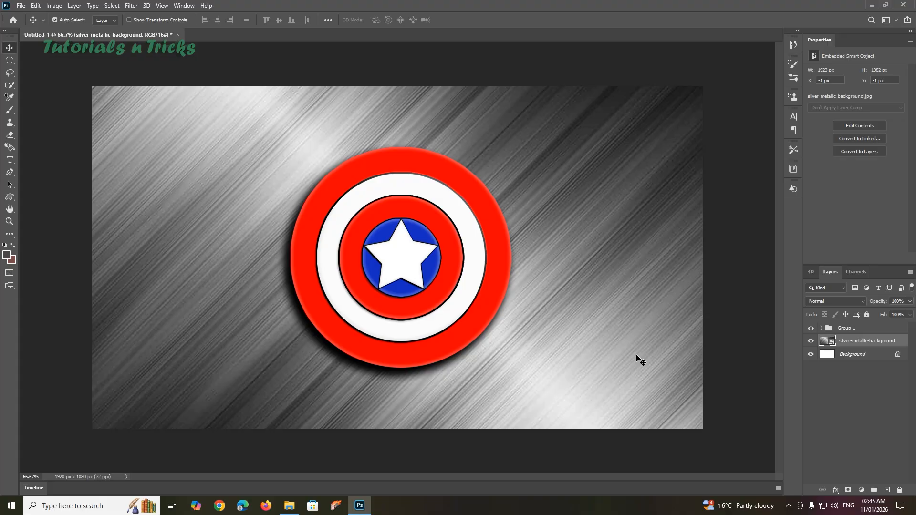
Place metallic-background-0wg2oe1ns9apxz15 from File Explorer above the silver background layer, enlarged to about 133.3% to fill the canvas.
key("alt+Tab")
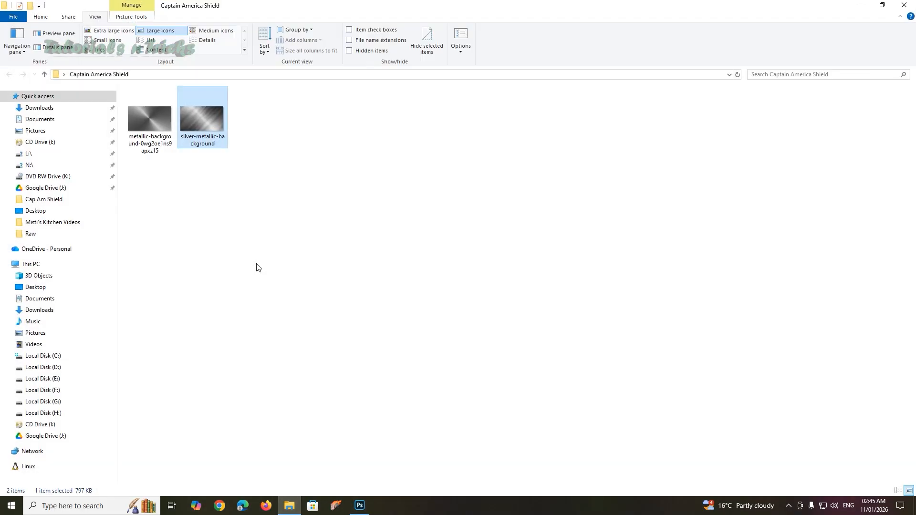
left_click(158, 126)
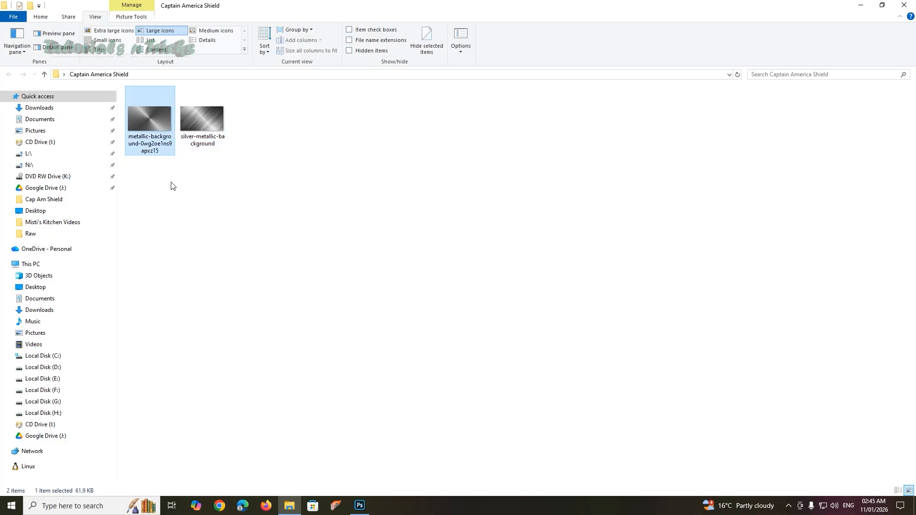
left_click_drag(156, 117, 361, 225)
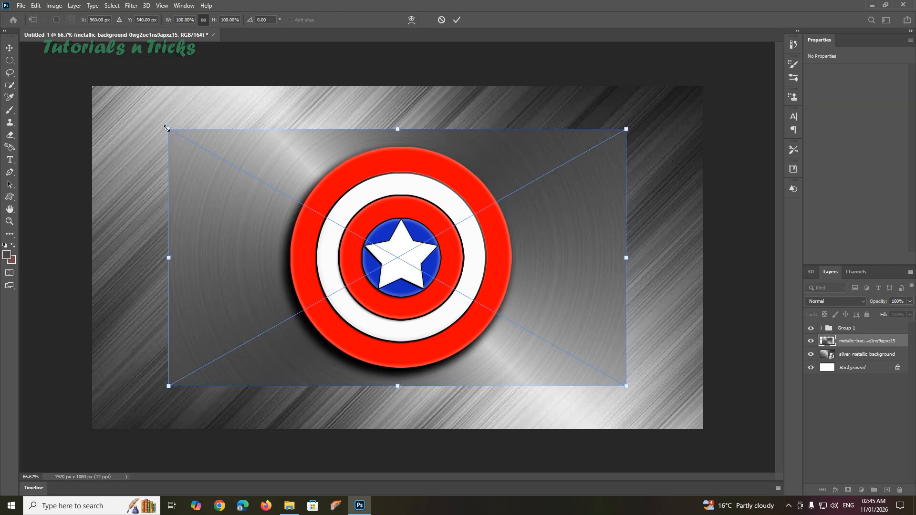
left_click_drag(169, 129, 89, 87)
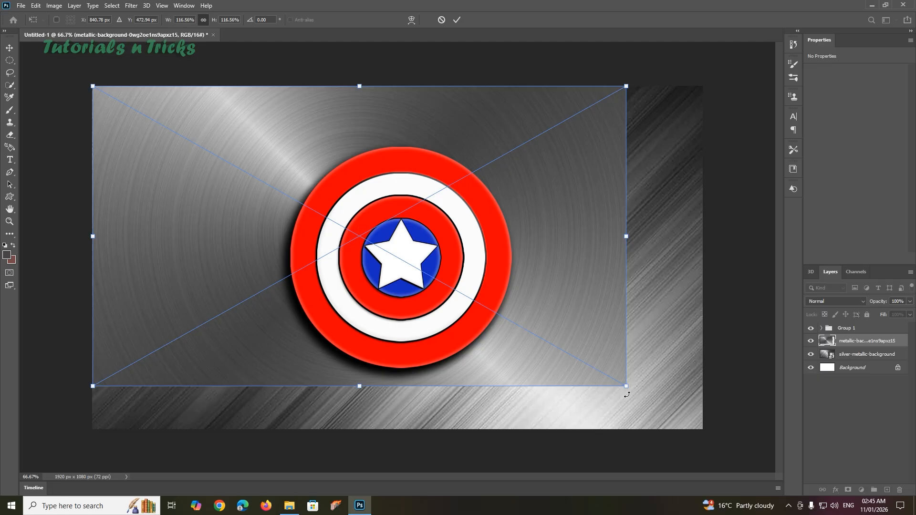
left_click_drag(625, 387, 703, 429)
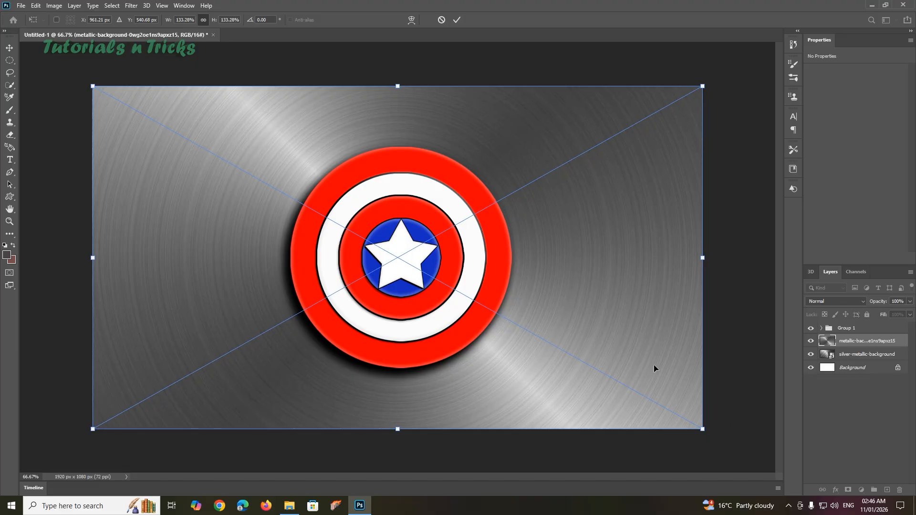
key("Return")
Move the circular metallic texture layer above the shield group and lower its opacity to 56% through Blending Options.
left_click_drag(854, 342, 848, 324)
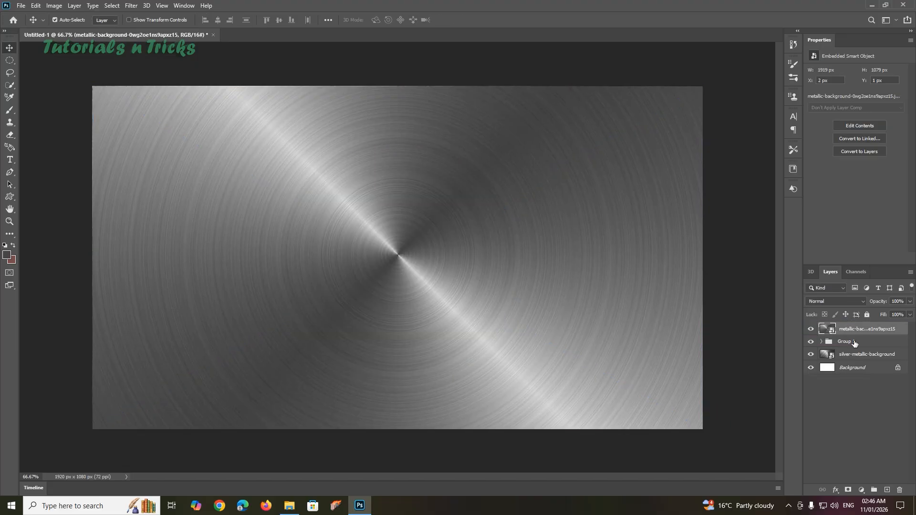
right_click(840, 330)
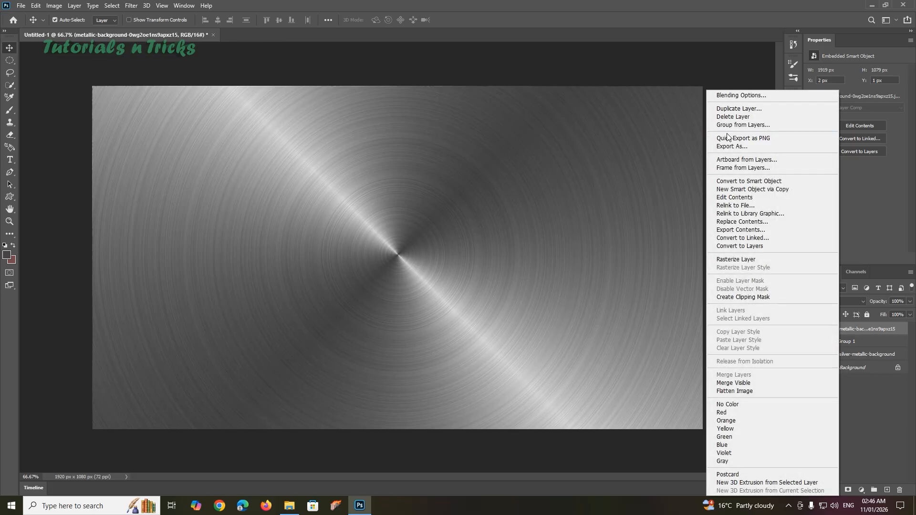
left_click(737, 97)
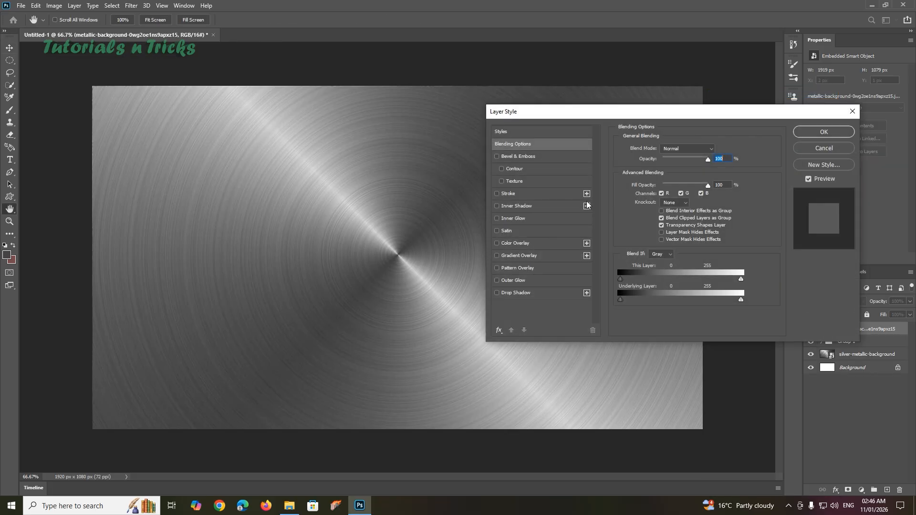
left_click_drag(708, 159, 689, 162)
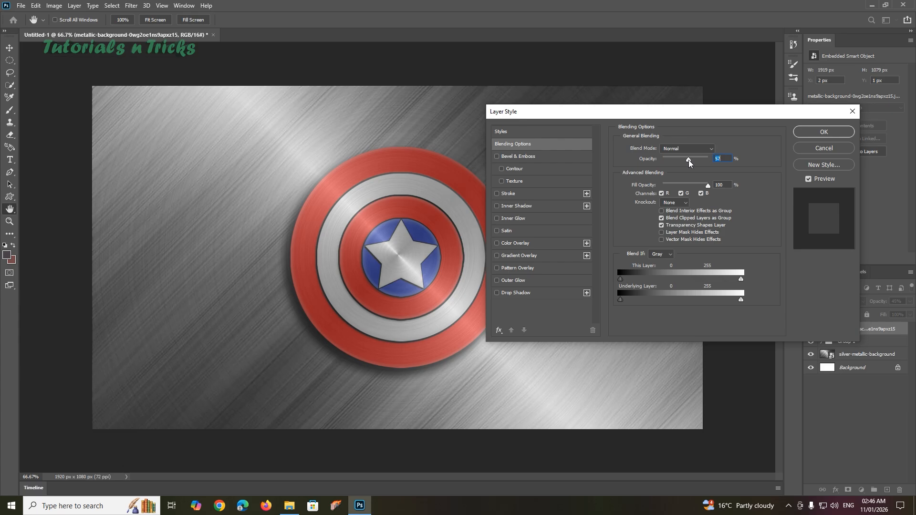
left_click_drag(689, 164, 688, 164)
left_click(826, 136)
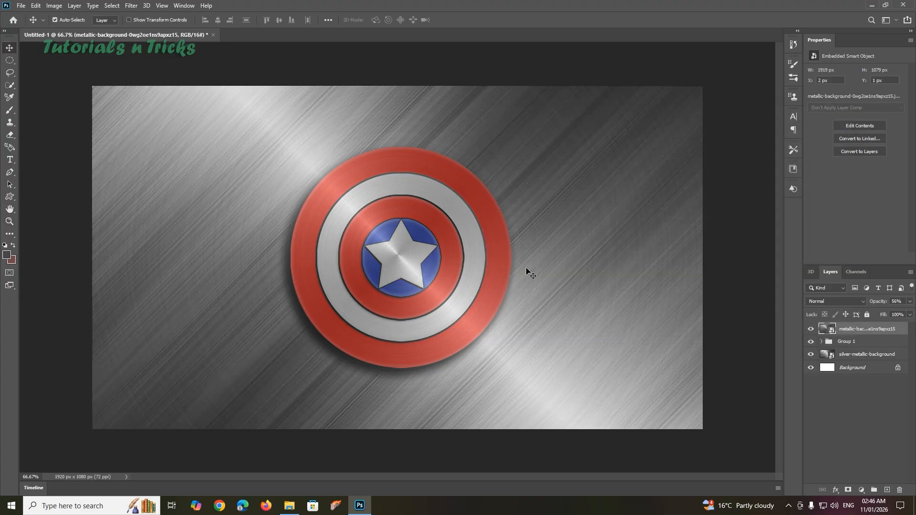
Reposition the shield group with Free Transform to about X 961.5 px, Y 531 px, centring it on the circular metallic texture.
left_click(843, 347)
key("ctrl+t")
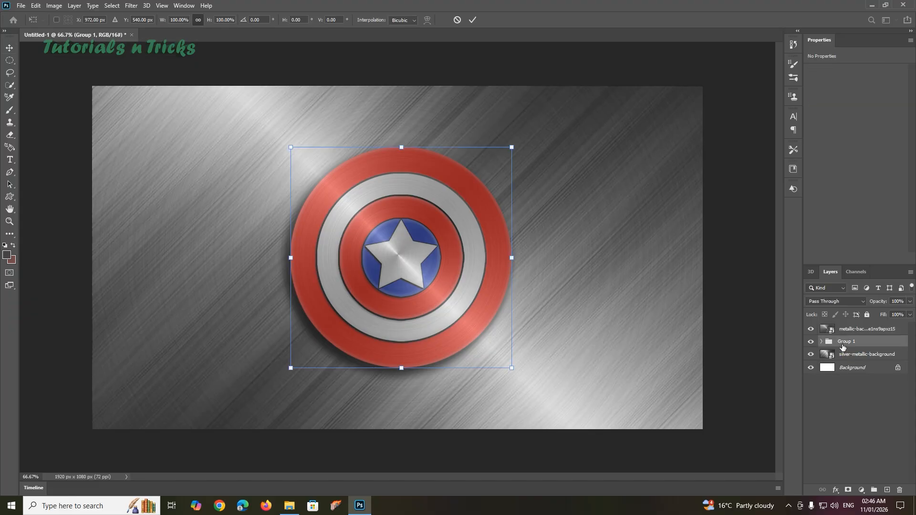
left_click_drag(450, 220, 439, 210)
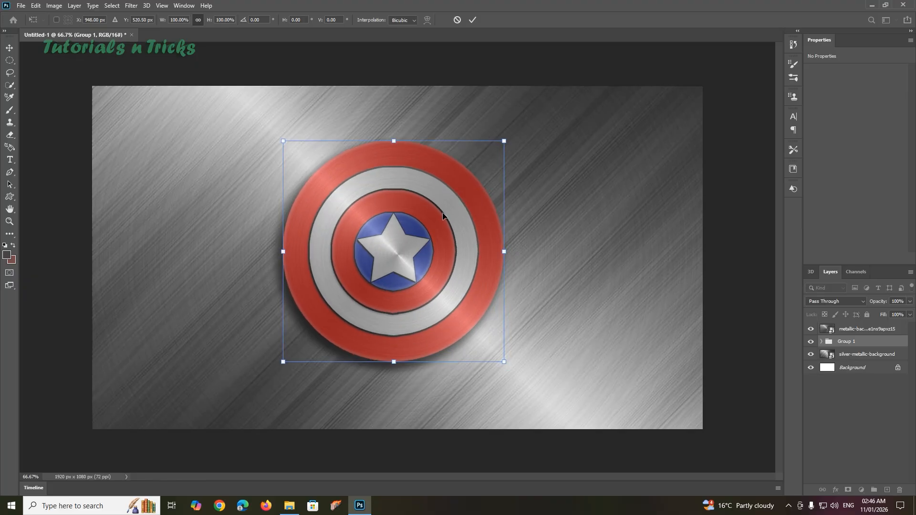
key("Down")
key("Down")
key("Down")
key("Down")
key("Down")
key("Down")
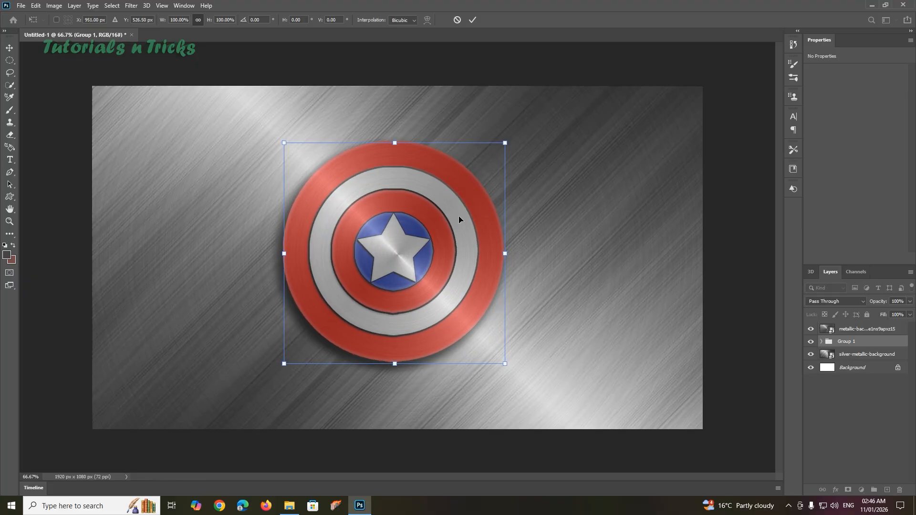
key("Right")
key("Right")
key("Right")
key("Right")
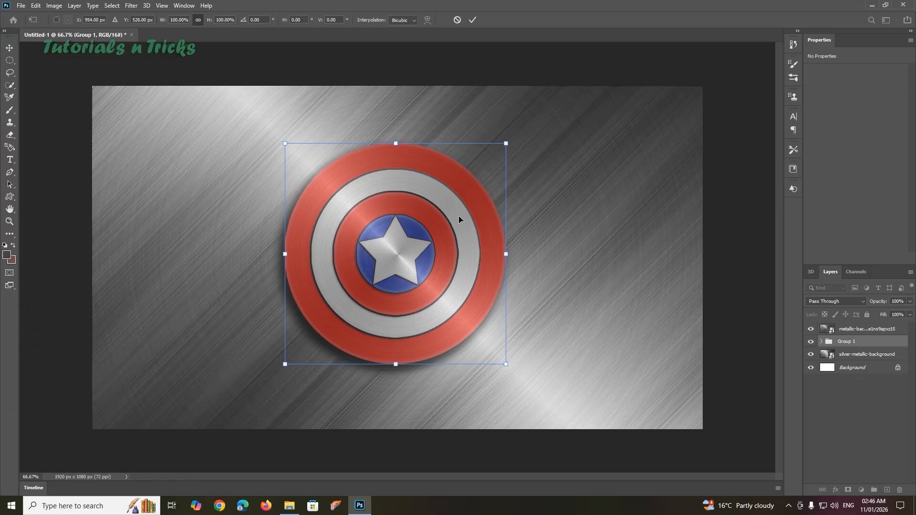
key("Down")
key("Down")
key("Down")
key("Right")
key("Right")
key("Right")
key("Right")
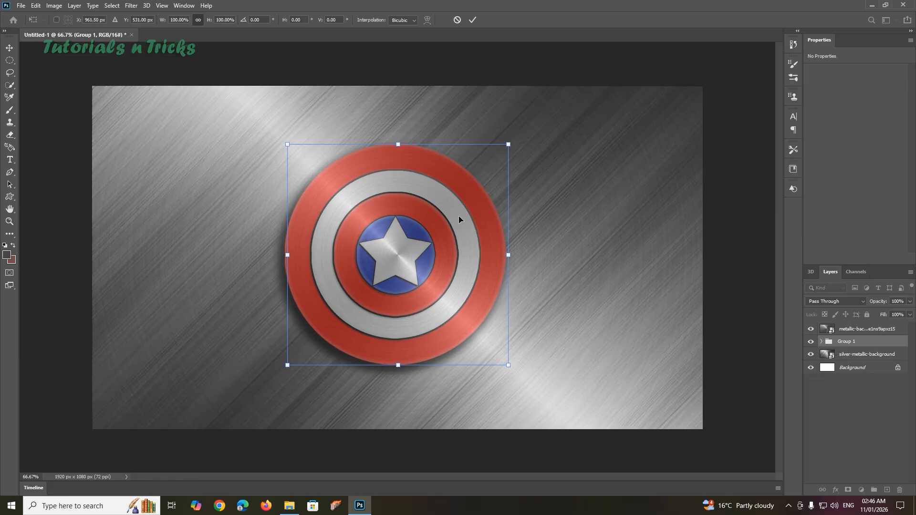
key("Down")
key("Down")
key("Down")
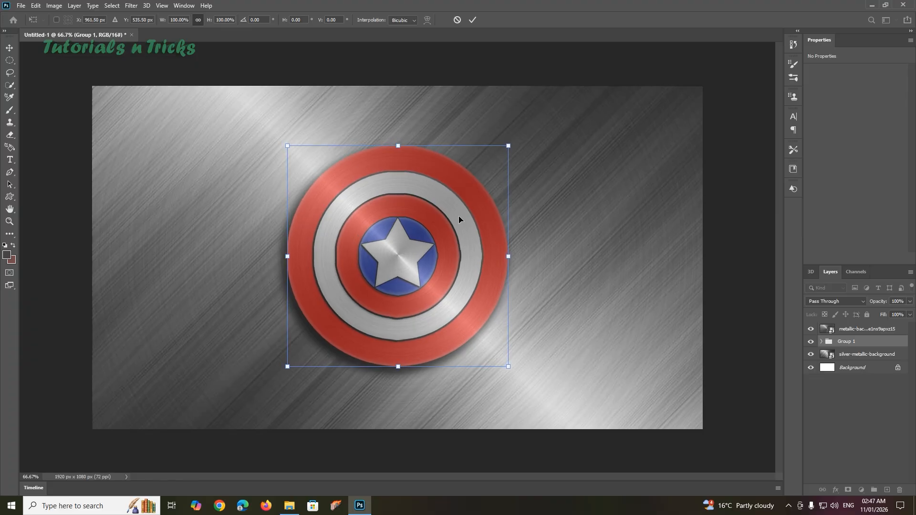
key("Left")
key("Up")
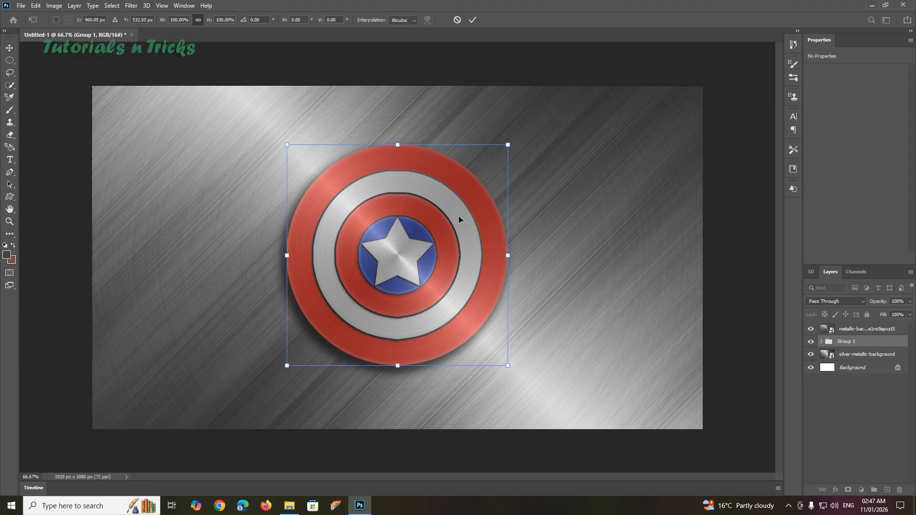
key("Right")
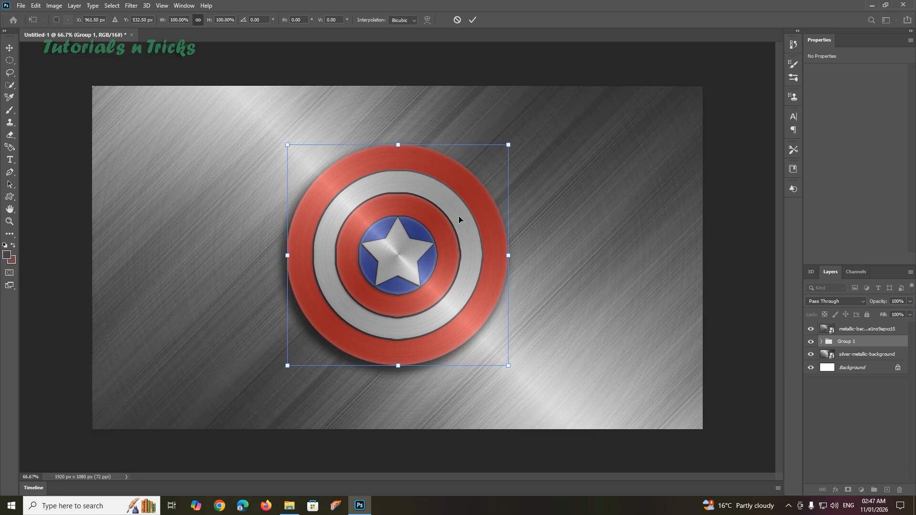
key("Up")
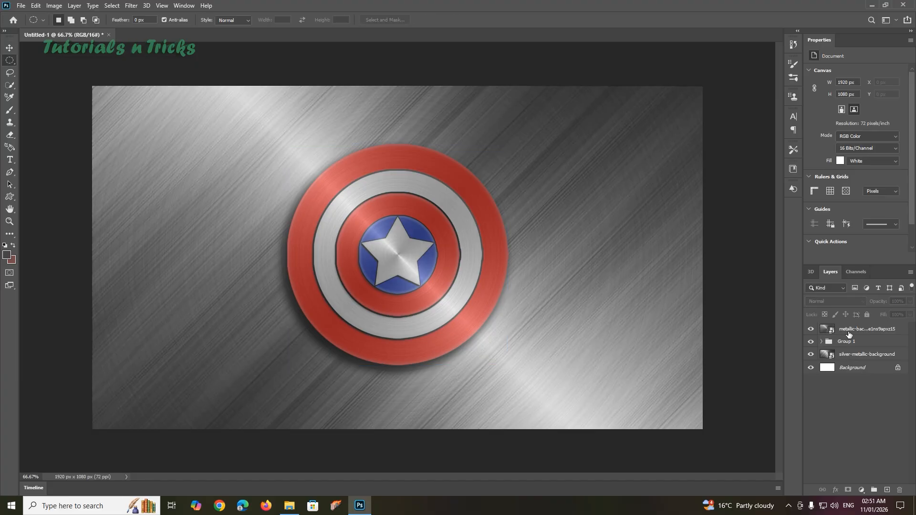
Hide and reshow the circular metallic texture layer to compare the shield with and without it.
left_click(810, 329)
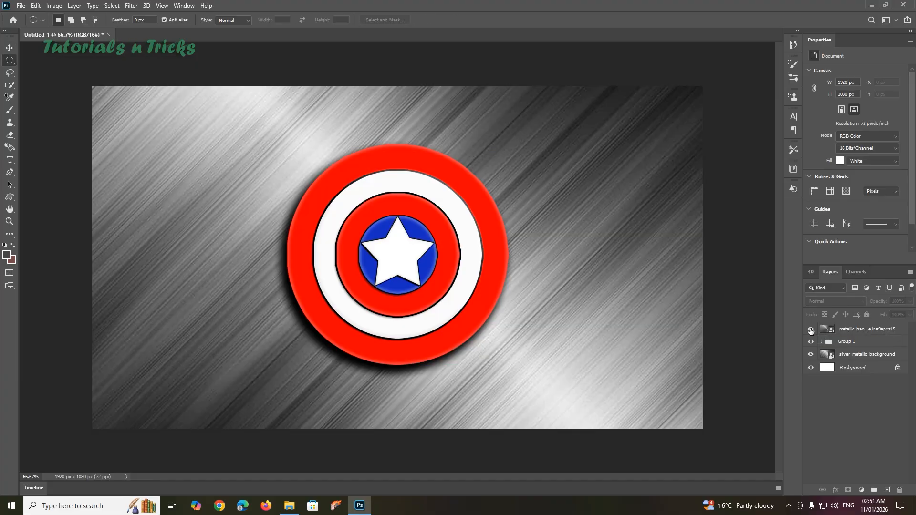
left_click(810, 329)
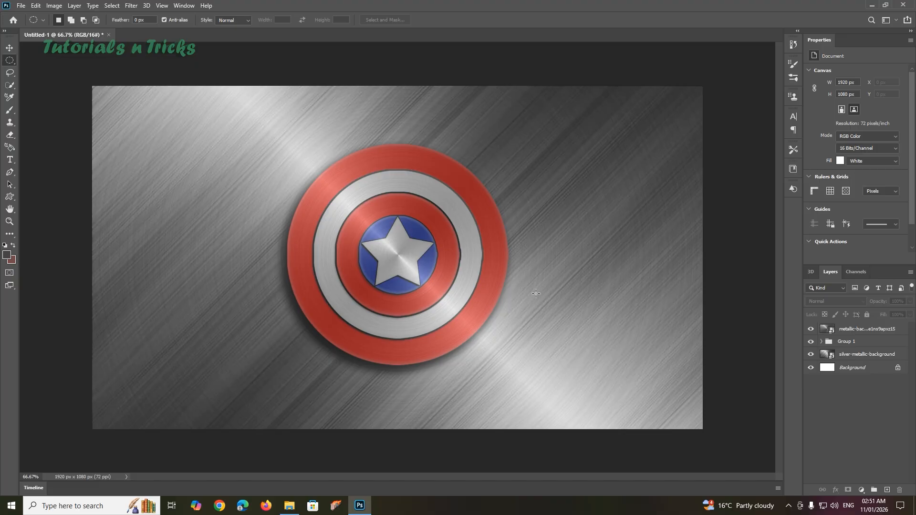
Expand the shield group and load the pixels of Layer 1, the outermost circle, as a selection.
left_click(821, 341)
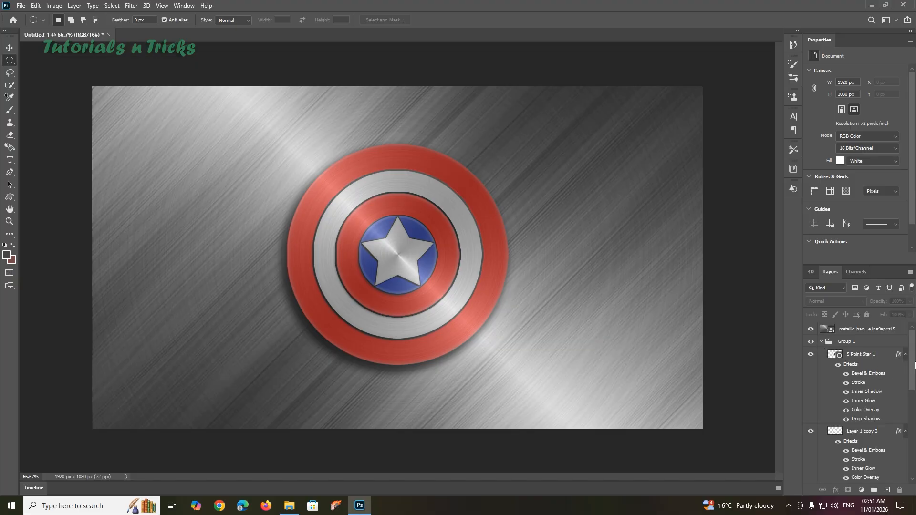
left_click_drag(912, 371, 911, 457)
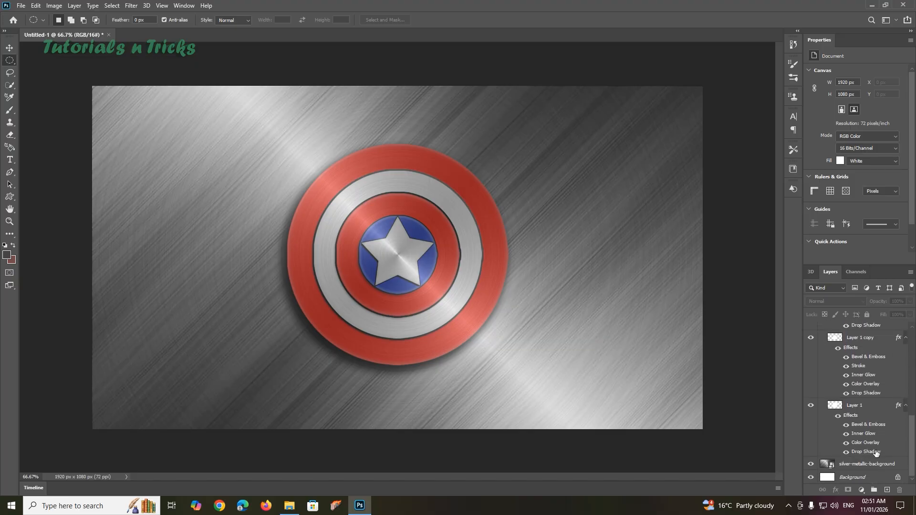
left_click(832, 407)
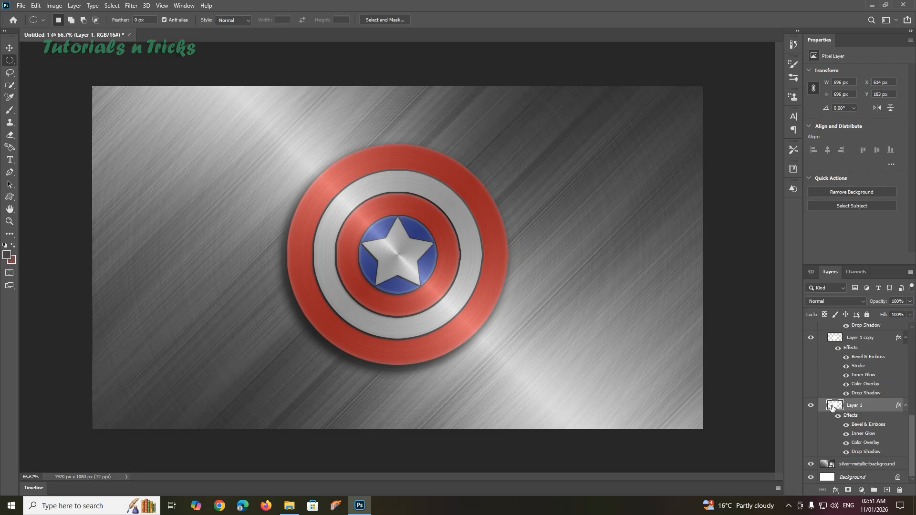
right_click(831, 407)
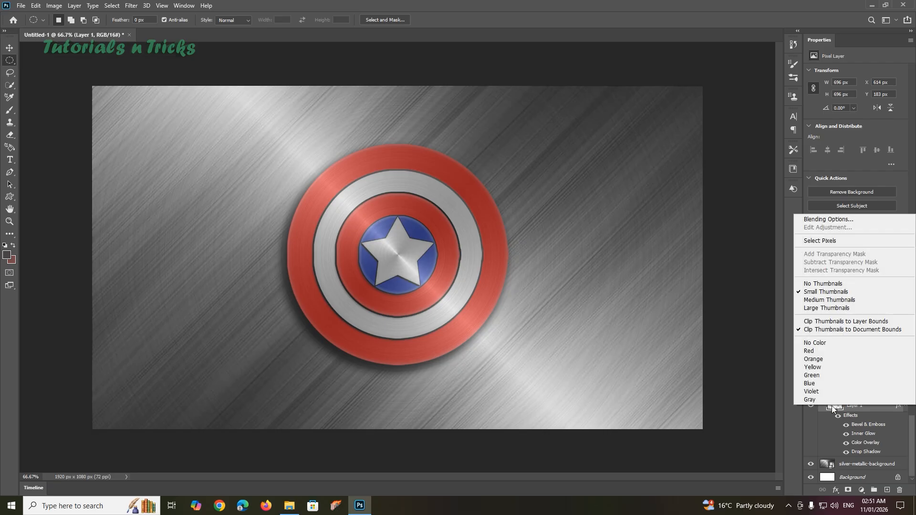
left_click(824, 242)
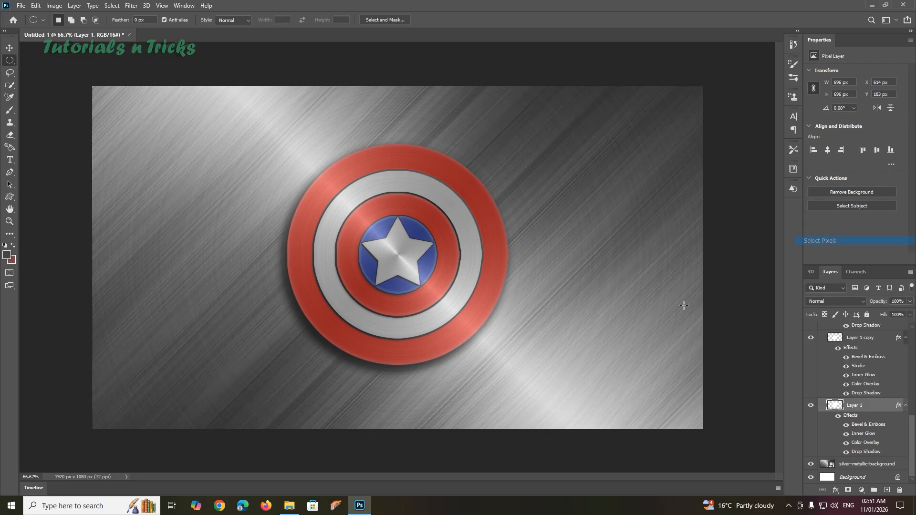
Add a layer mask to the circular metallic texture layer from the shield selection and collapse the shield group.
left_click_drag(912, 437, 912, 330)
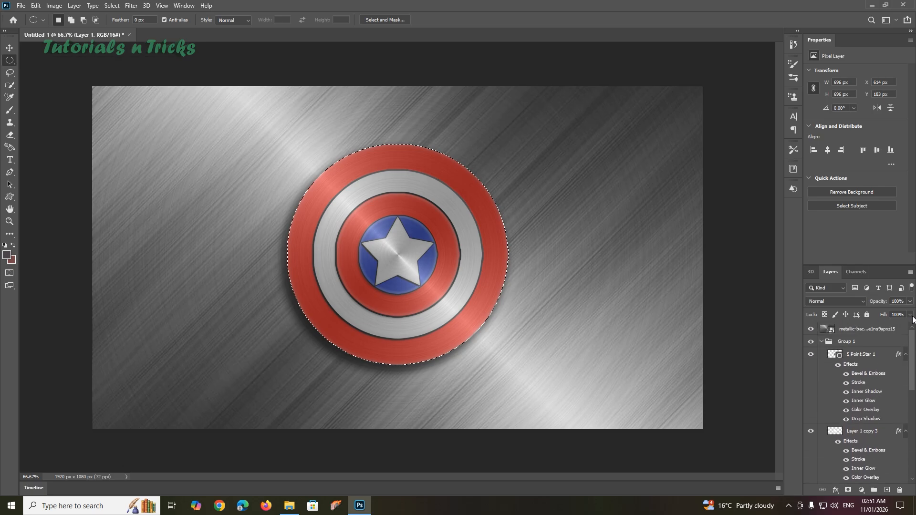
left_click(852, 331)
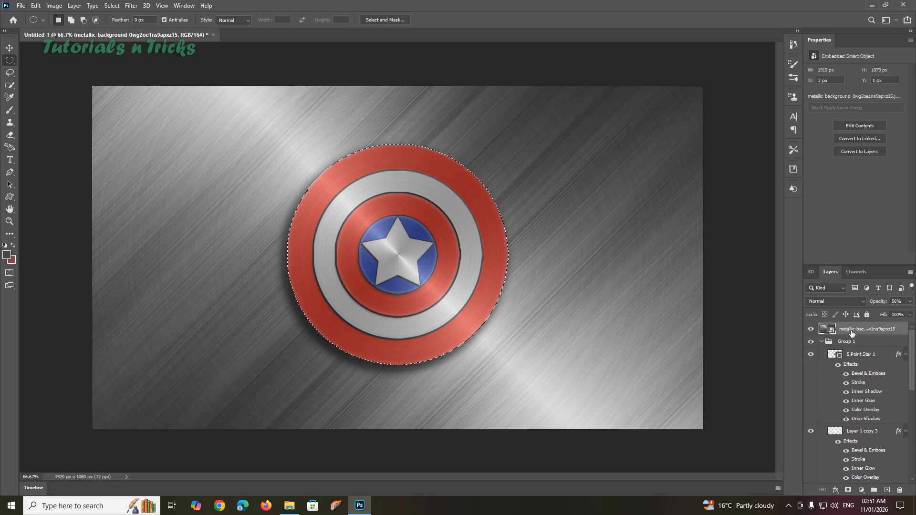
left_click(849, 490)
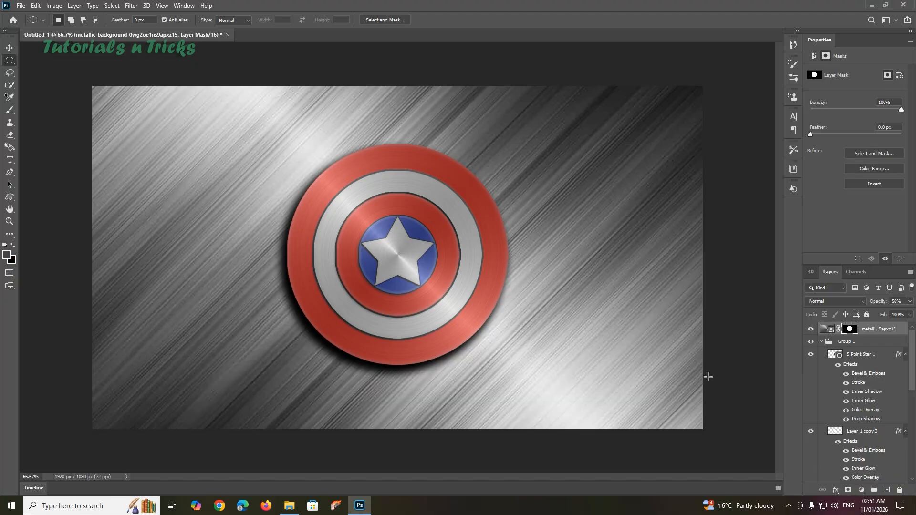
mouse_move(914, 362)
left_mouse_down()
mouse_move(913, 463)
mouse_move(913, 377)
left_mouse_up()
left_click(821, 343)
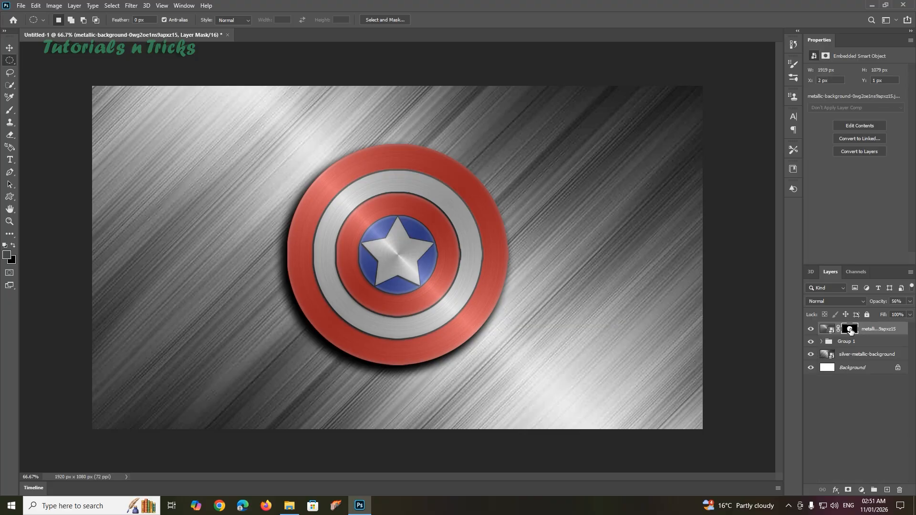
Set the masked metallic texture layer's opacity to 57% through Blending Options.
right_click(854, 332)
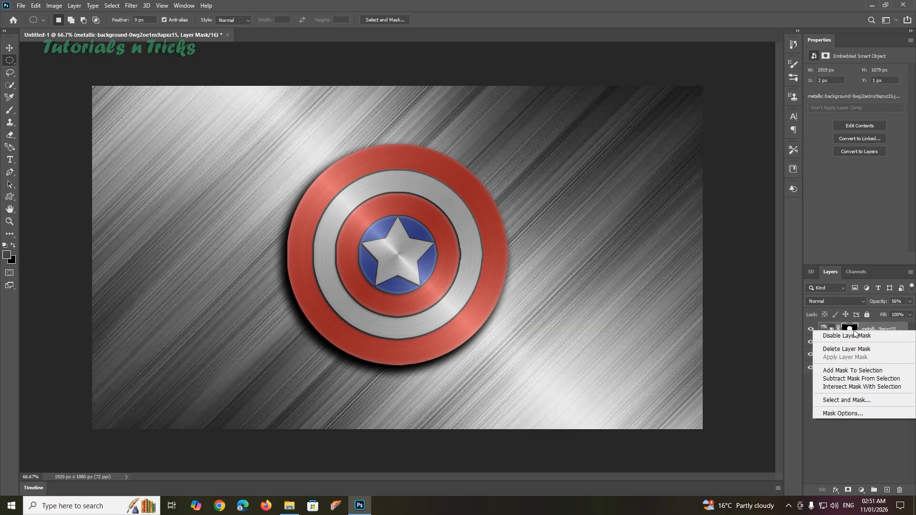
right_click(832, 328)
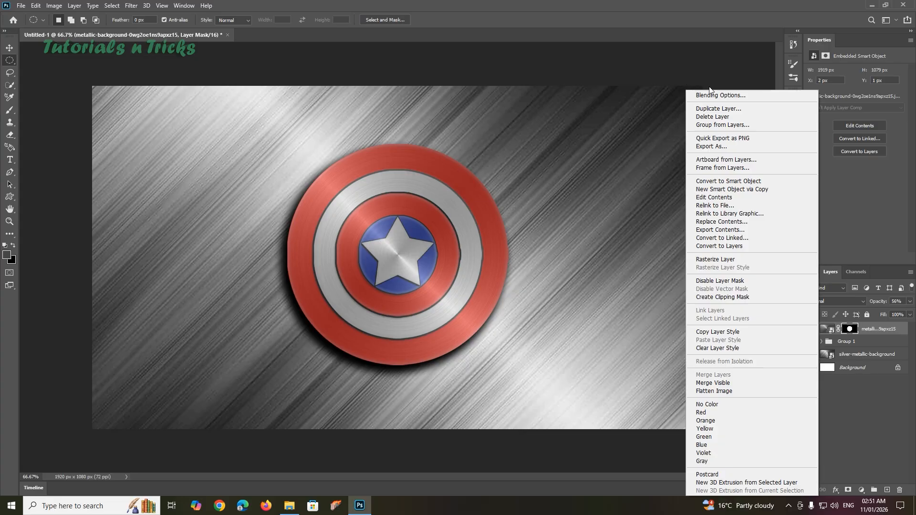
left_click(715, 95)
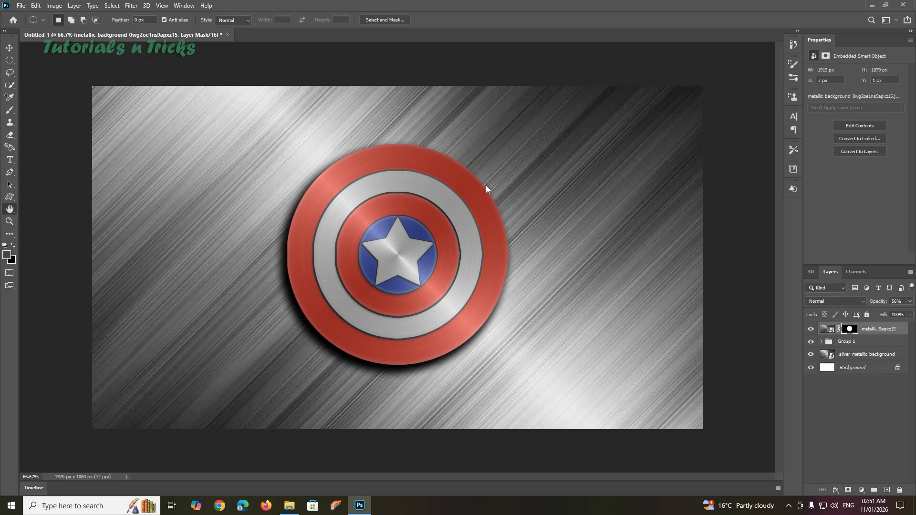
left_click_drag(599, 113, 628, 117)
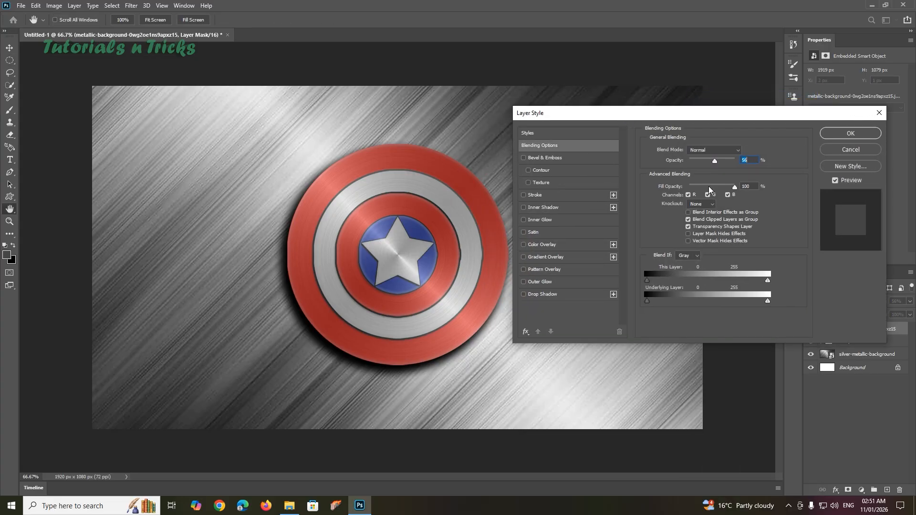
left_click_drag(715, 163, 715, 167)
left_click_drag(716, 169, 715, 169)
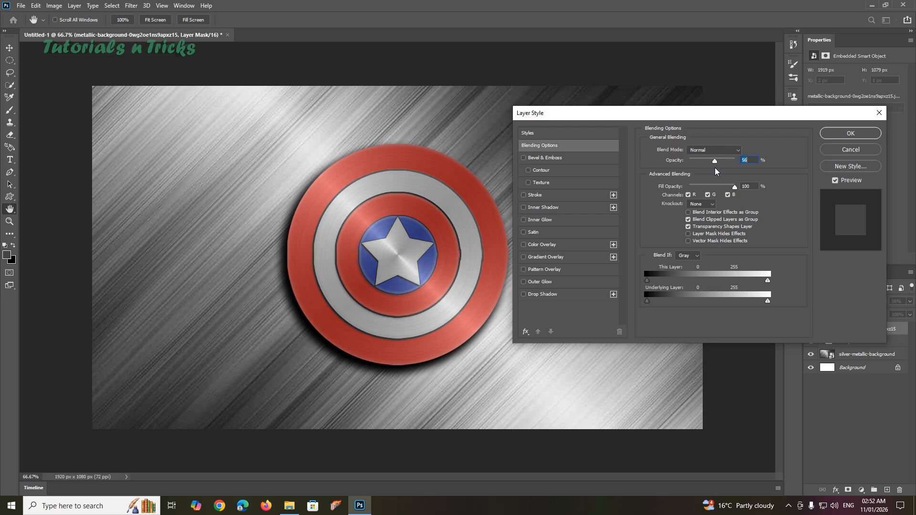
left_click(839, 138)
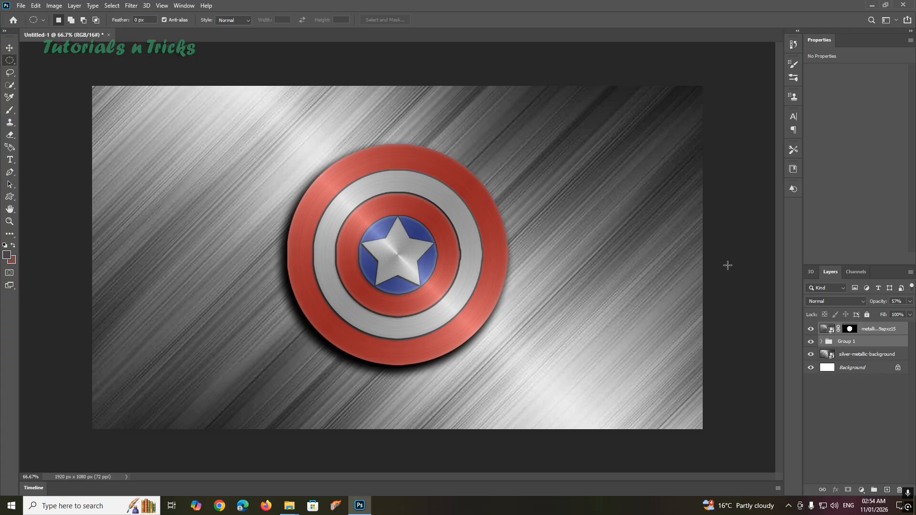
Start saving a copy of the document on the computer in PNG format.
left_click(21, 7)
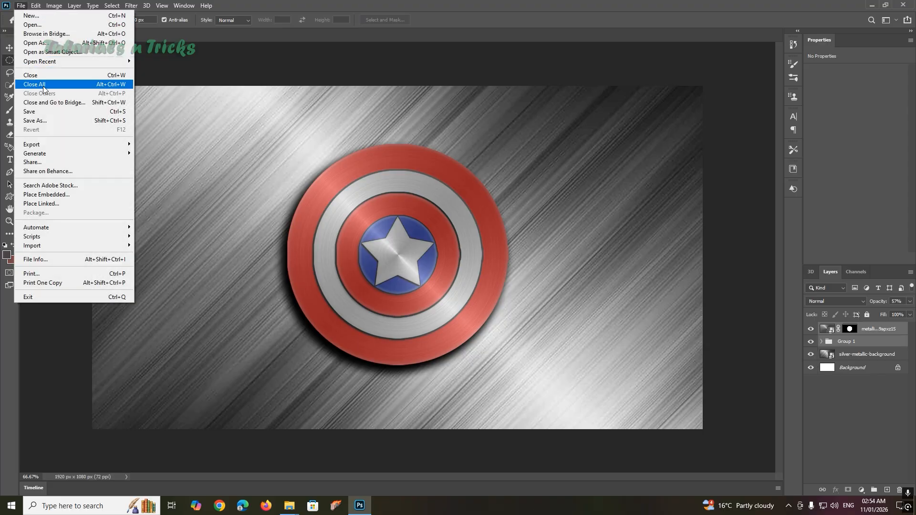
left_click(46, 121)
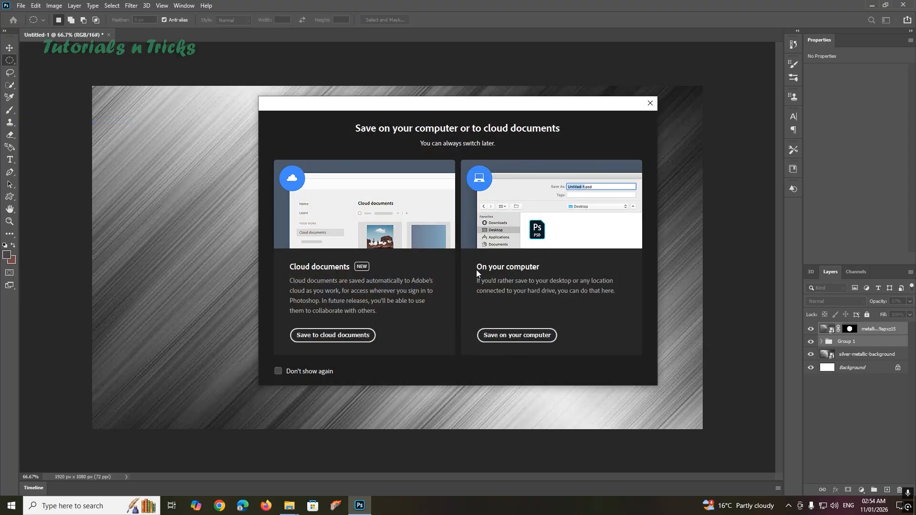
left_click(517, 335)
left_click(139, 221)
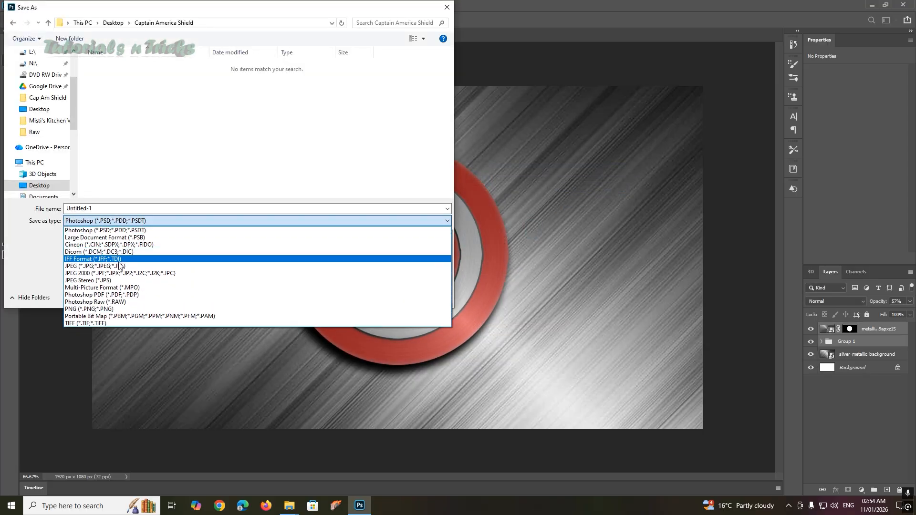
left_click(101, 309)
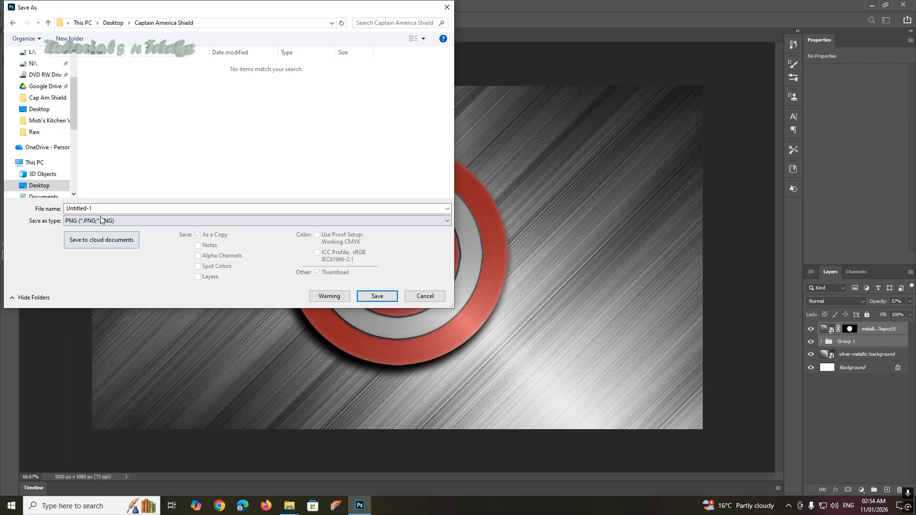
Name the PNG file Captain America Shield and save it with the Large file size (Fastest saving) option.
double_click(103, 209)
type("Ca")
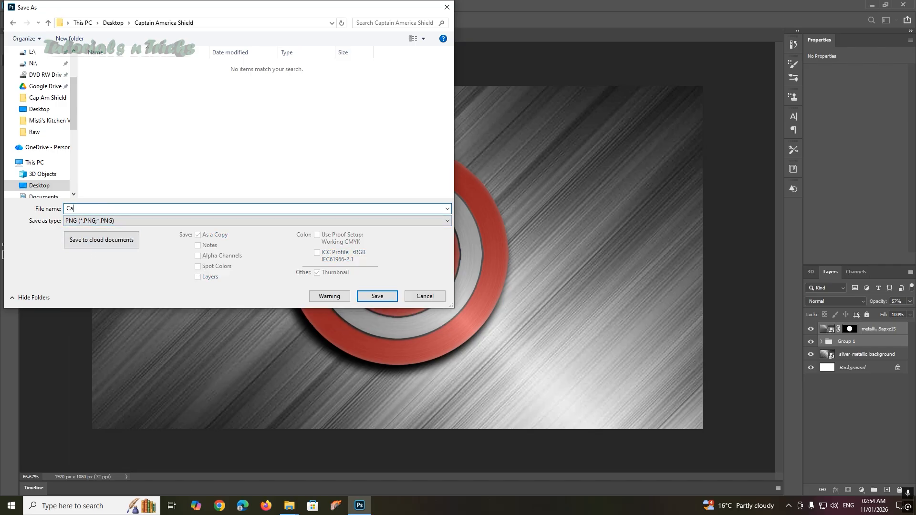
type("ptain AM")
key("BackSpace")
type("merica Shield")
left_click(378, 296)
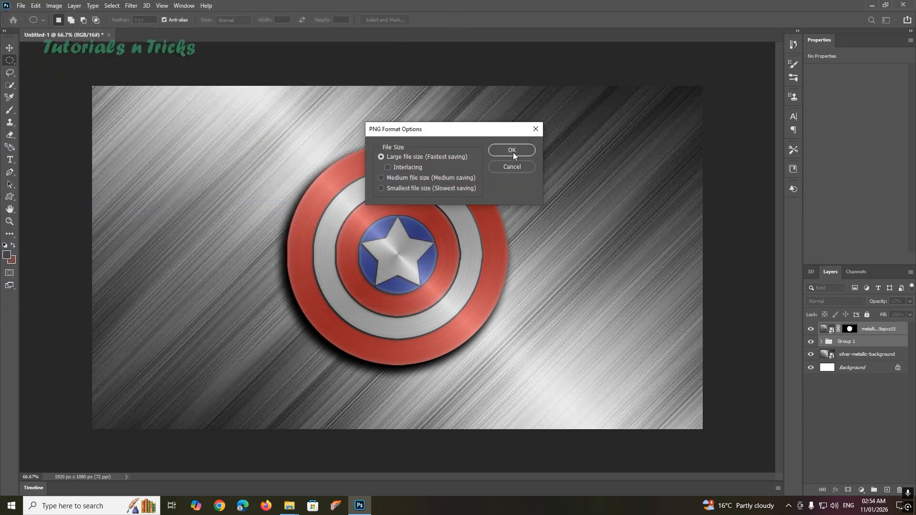
left_click(513, 153)
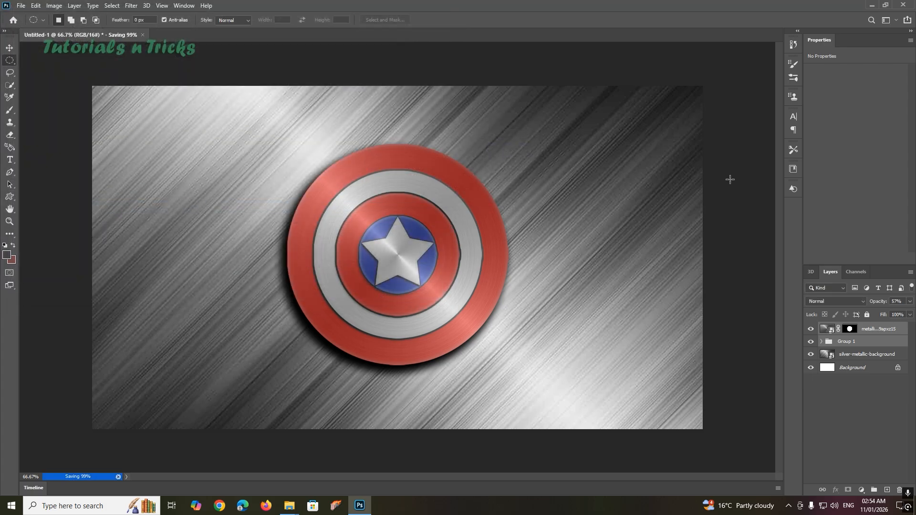